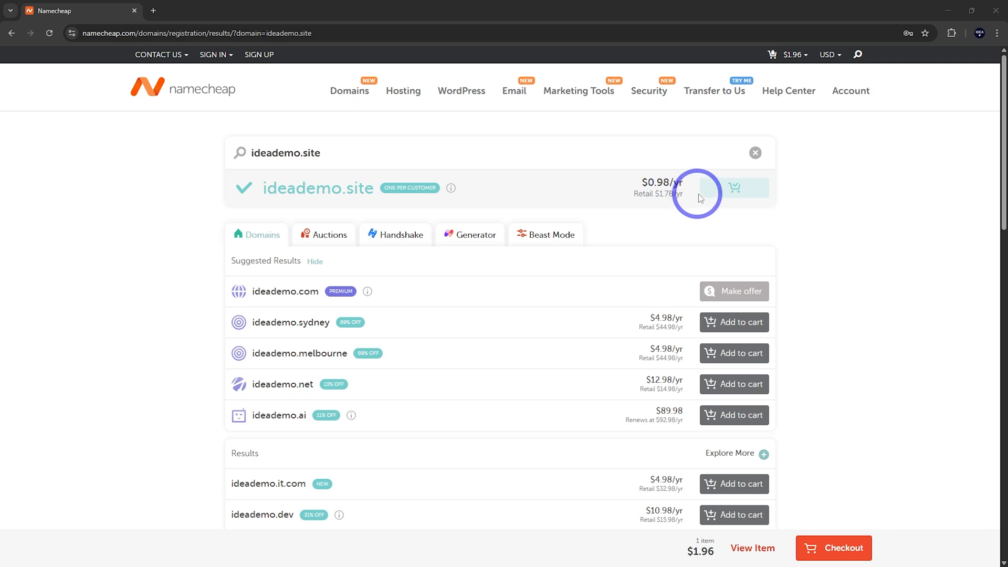
# Check out the cart containing the one-year ideademo.site domain registration and confirm the order
pyautogui.click(834, 549)
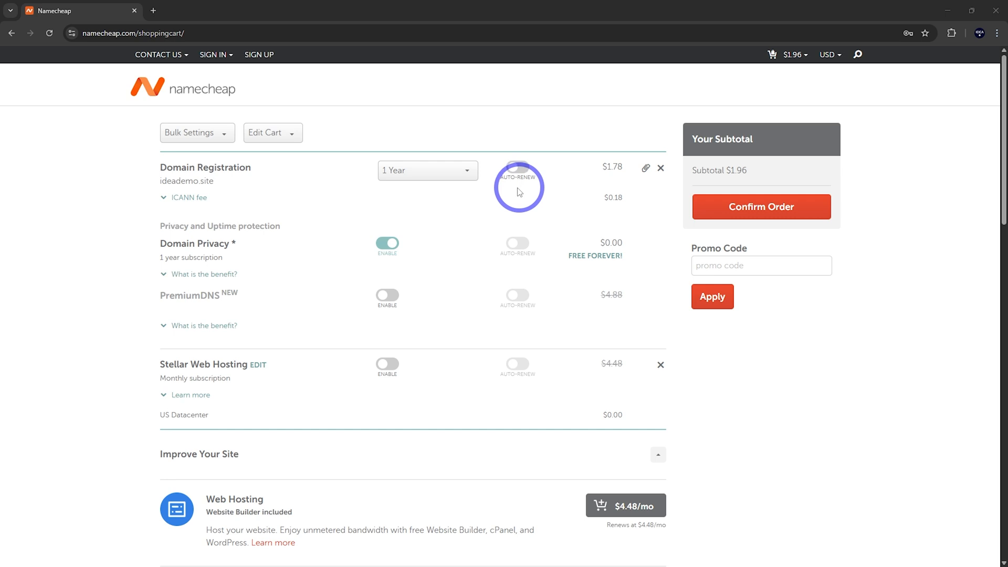
pyautogui.click(761, 208)
pyautogui.click(761, 207)
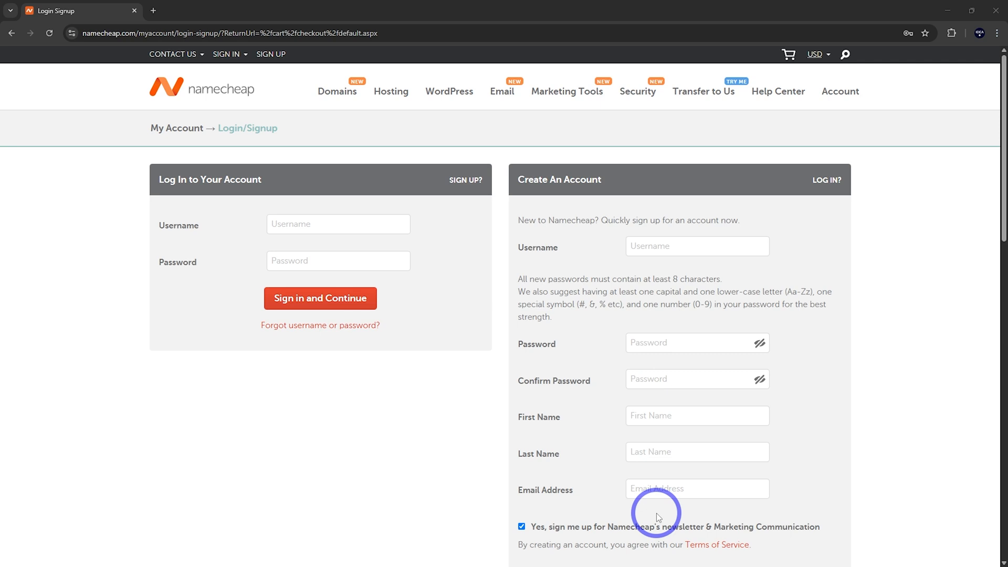
# Create a new Namecheap account with the customer's username, password, full name and email, opting out of the newsletter
pyautogui.scroll(-1, 355, 257)
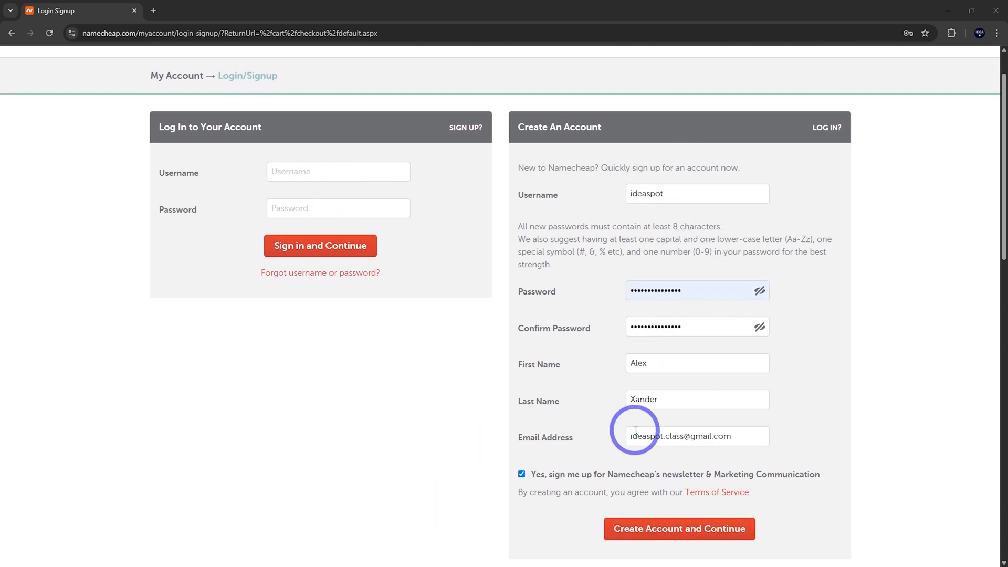
pyautogui.click(520, 474)
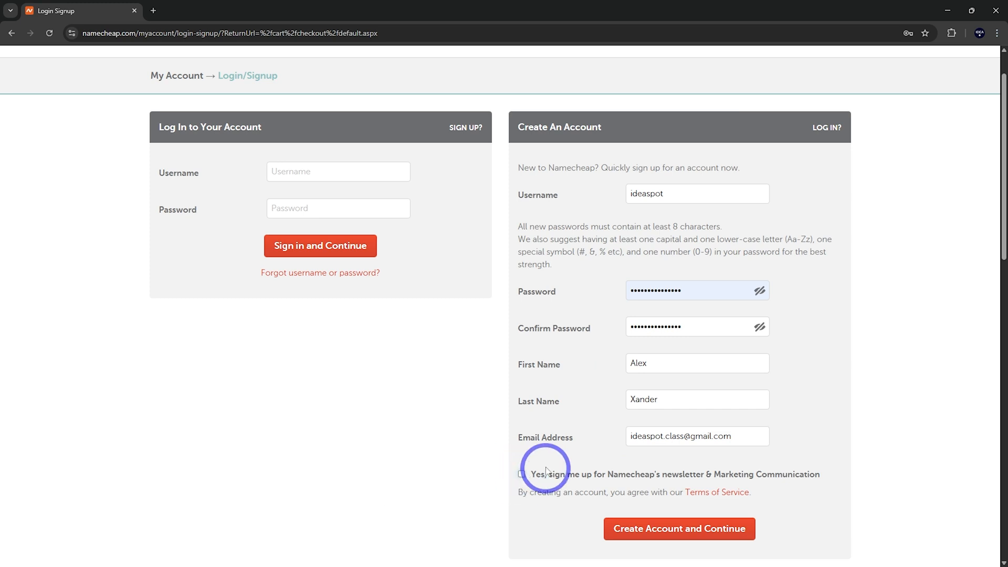
pyautogui.click(682, 530)
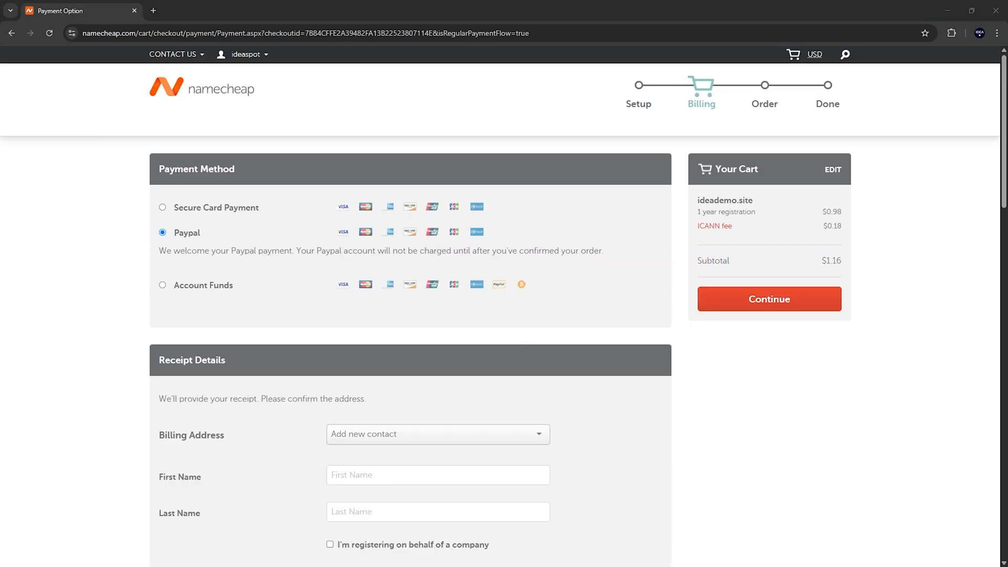
# Continue the ideademo.site checkout with PayPal as payment method, and open the account dashboard after the purchase
pyautogui.scroll(-5, 399, 410)
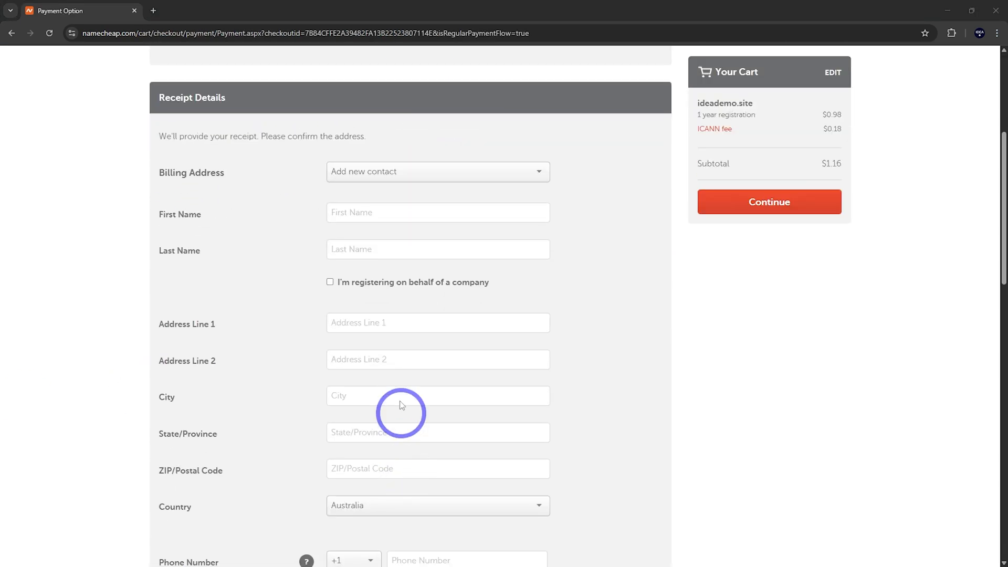
pyautogui.scroll(5, 398, 450)
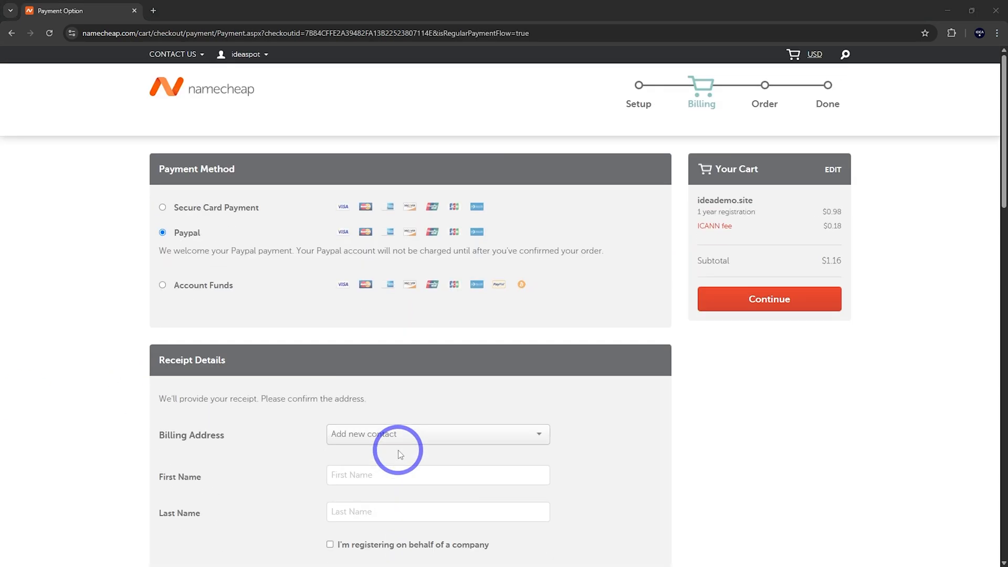
pyautogui.click(758, 301)
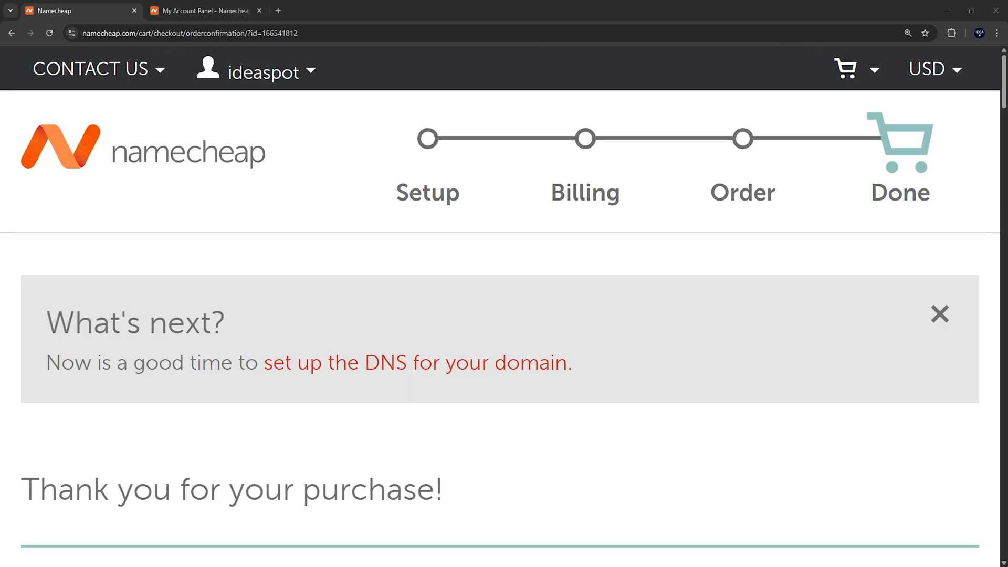
pyautogui.click(279, 84)
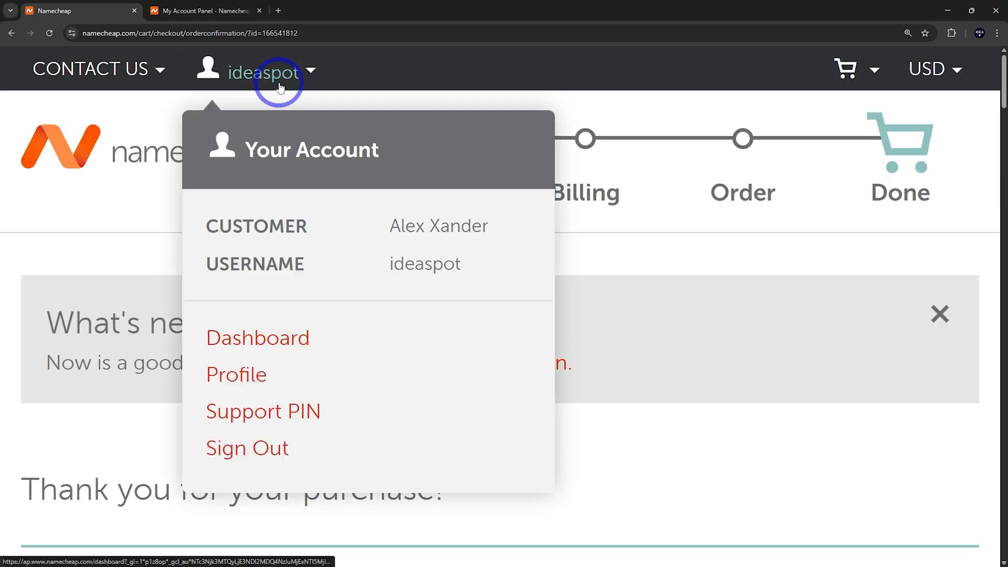
pyautogui.click(280, 340)
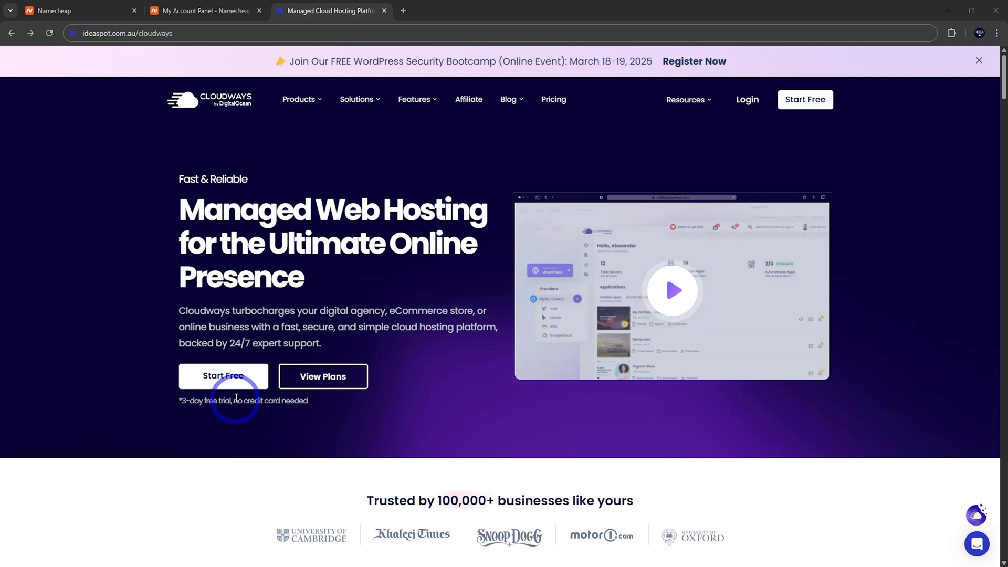
# Sign up for the Cloudways free trial with full name, email, password, Freelance Developer/Designer, $0 - $50 (USD) and promo code ideaspot, agreeing to the terms
pyautogui.click(212, 384)
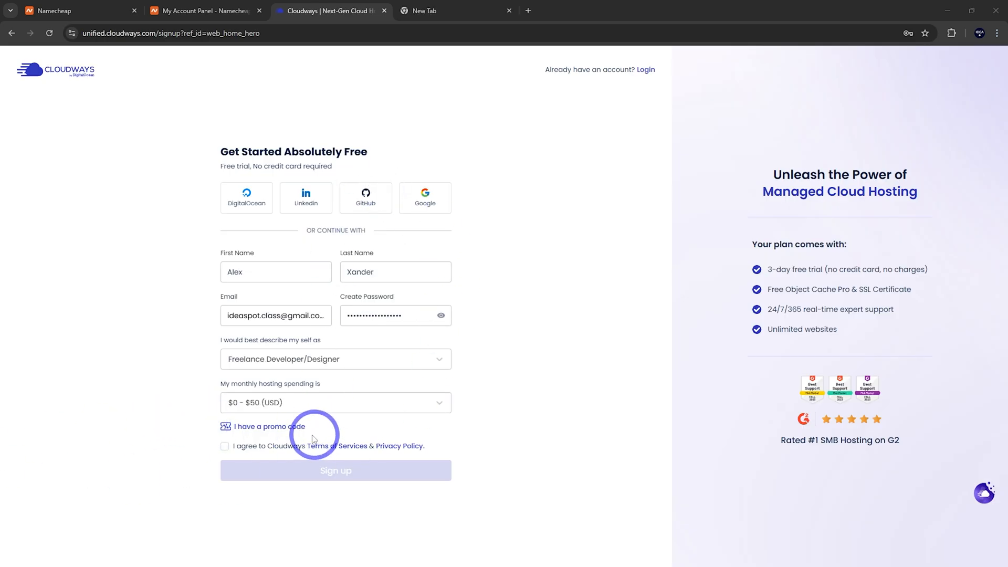
pyautogui.click(257, 432)
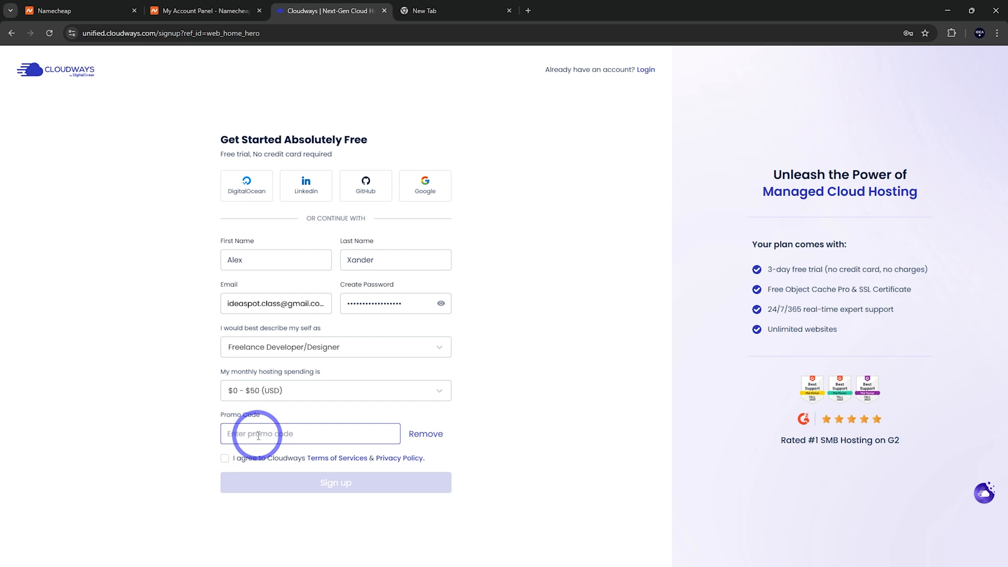
pyautogui.click(258, 435)
pyautogui.write('ideaspot')
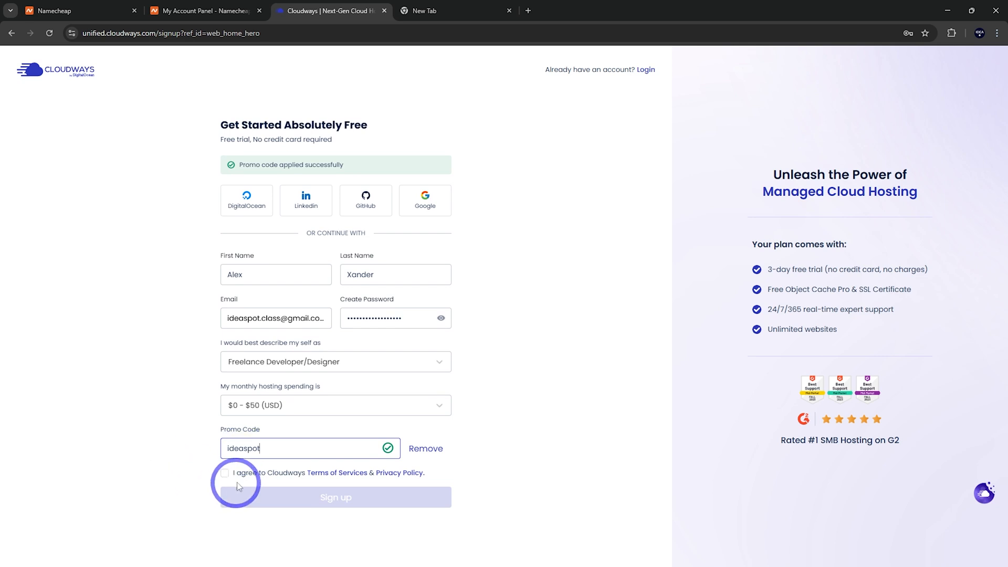
pyautogui.click(225, 472)
pyautogui.click(334, 507)
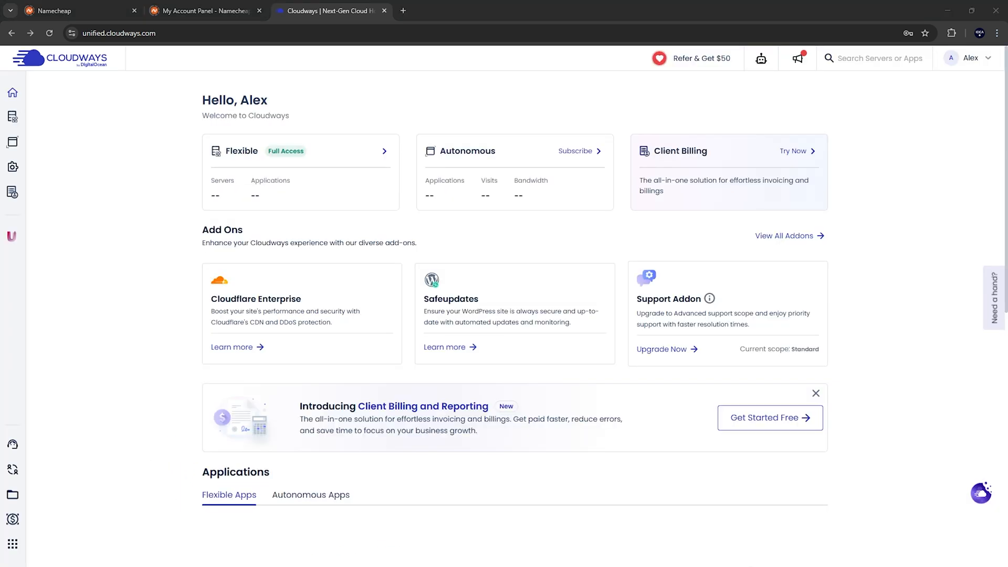
# Start a new server with WordPress Version 6.2.2, application Ideaspot Demo Site, server Ideaspot Server and project Ideaspot Tutorial
pyautogui.moveTo(14, 117)
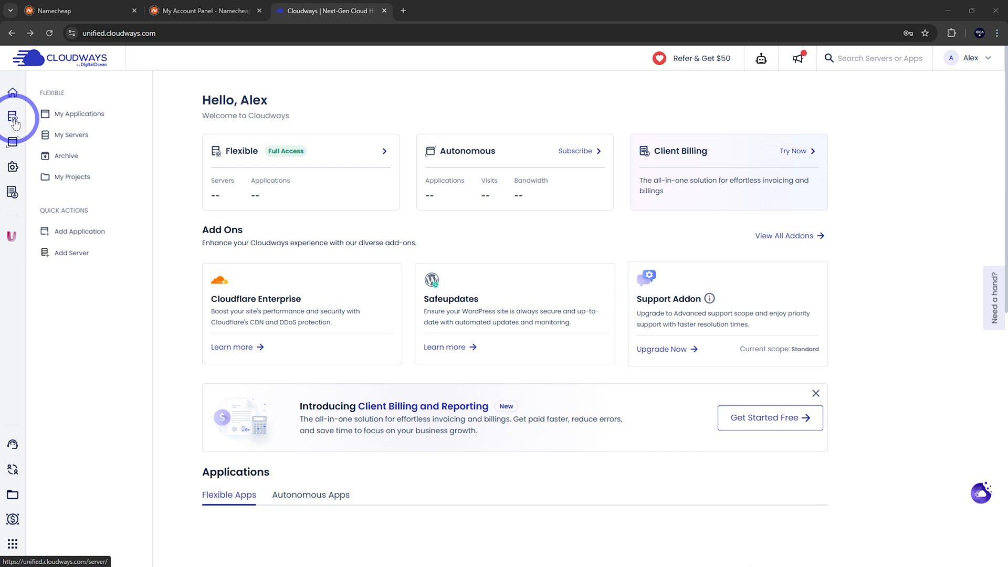
pyautogui.click(61, 135)
pyautogui.click(515, 372)
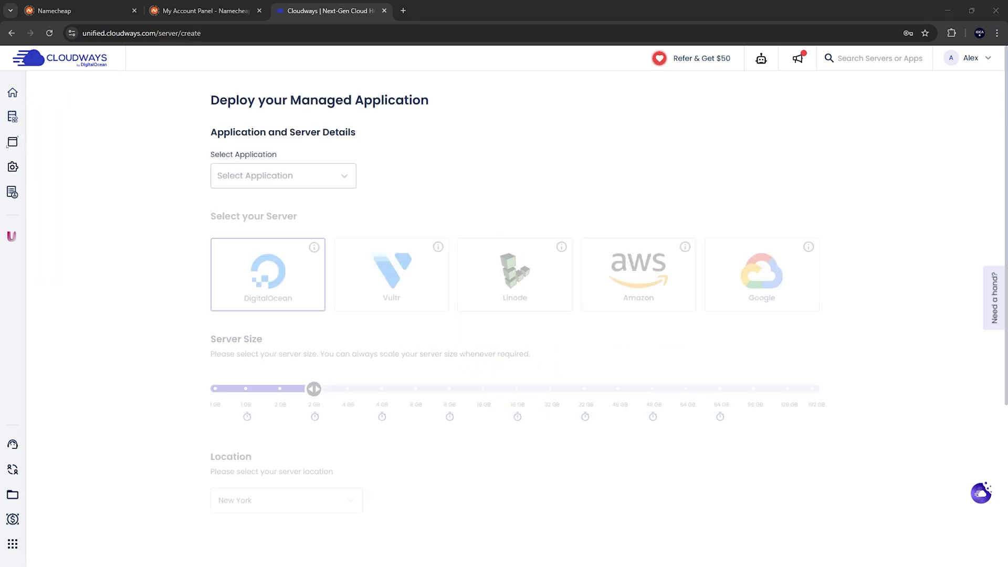
pyautogui.click(300, 173)
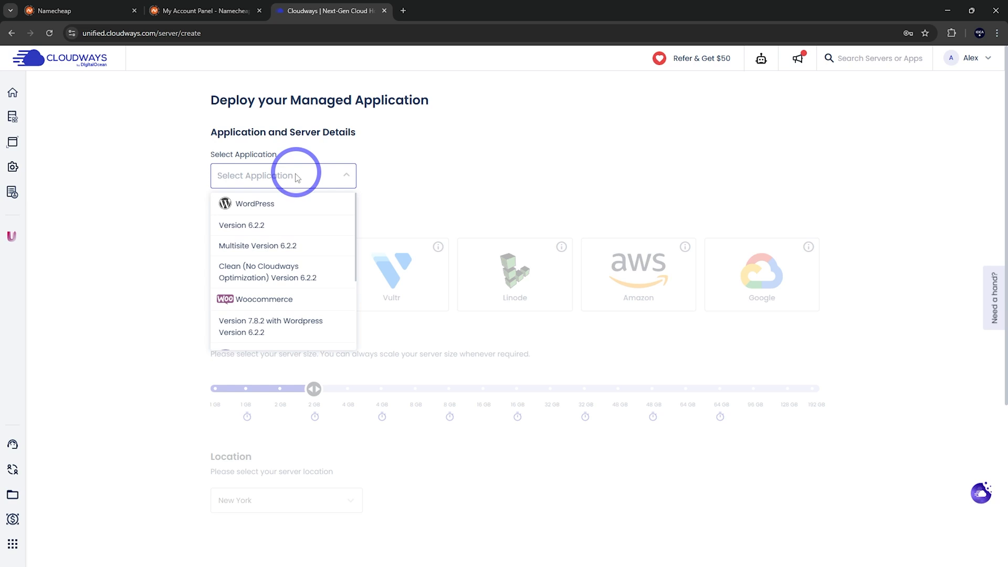
pyautogui.click(248, 227)
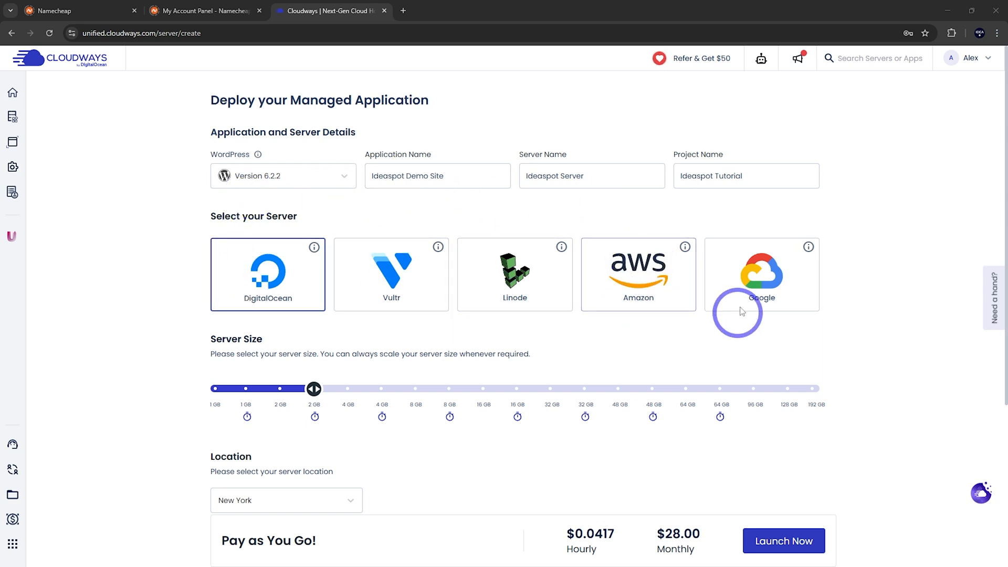
# Choose Vultr with a 1 GB High Frequency server, and check the size against the pageview estimates in the Cloudways Server Spec document
pyautogui.click(399, 287)
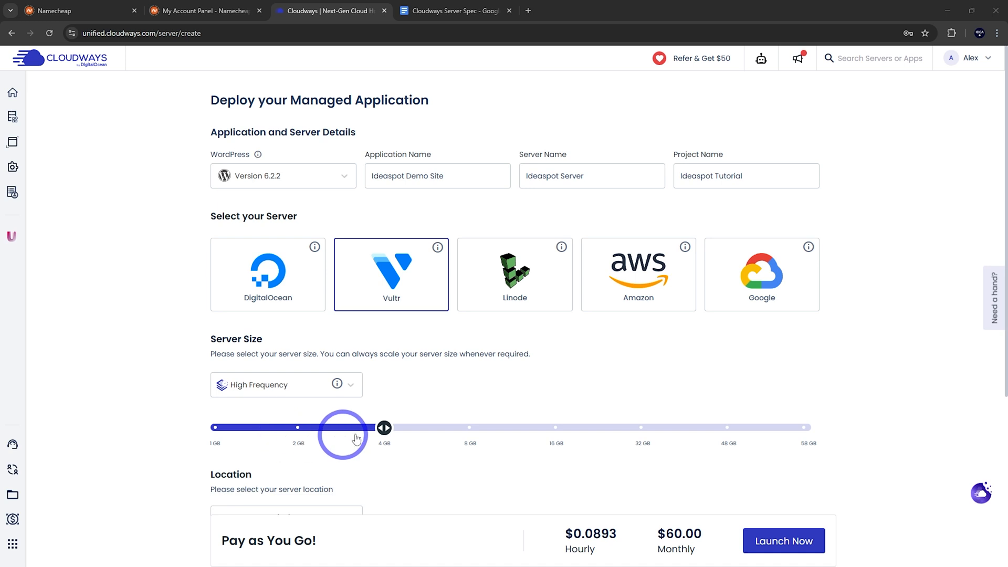
pyautogui.moveTo(384, 427); pyautogui.dragTo(225, 431)
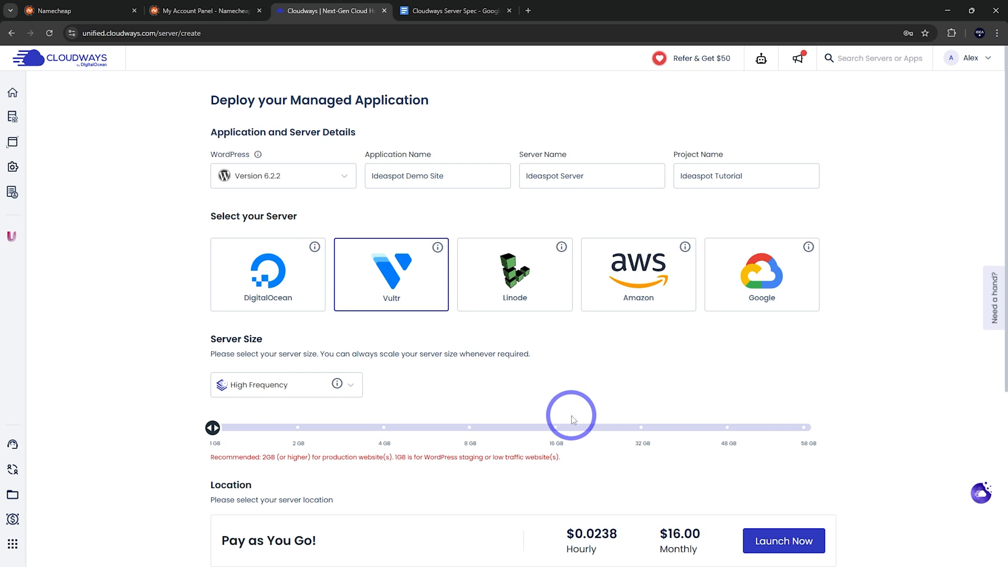
pyautogui.click(467, 11)
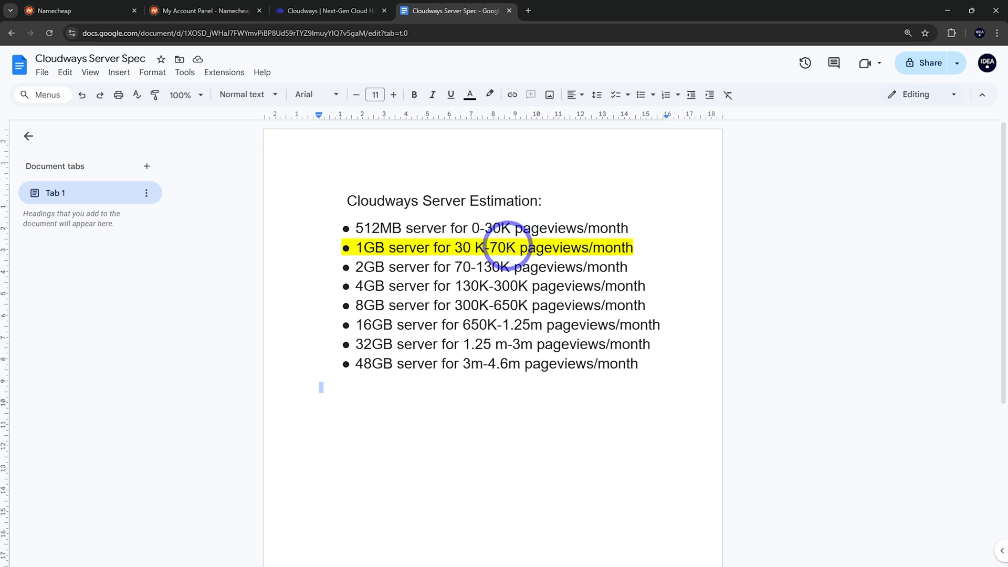
pyautogui.click(334, 14)
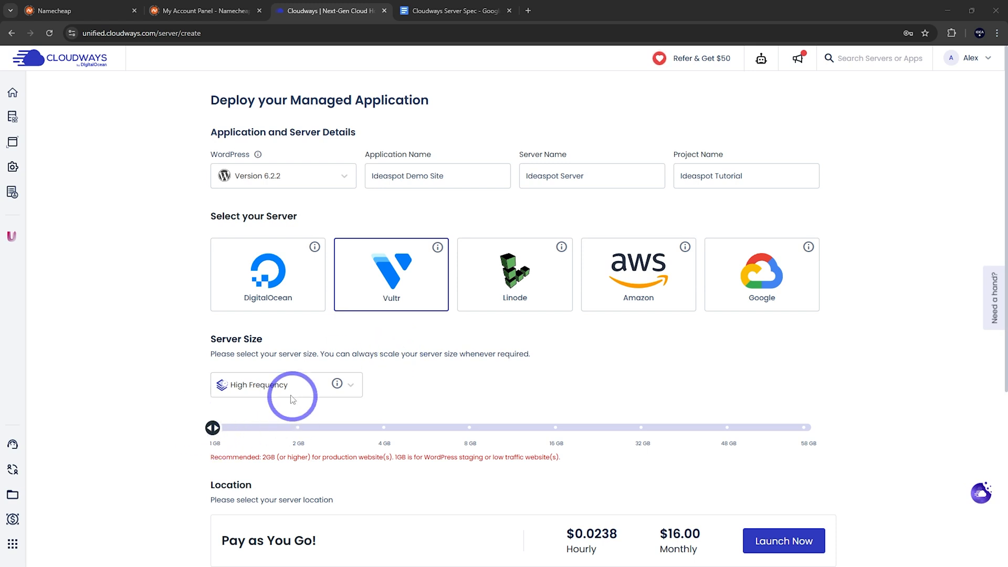
# Compare the price of a 1 GB Standard Vultr server, and return to High Frequency at 1 GB
pyautogui.click(247, 395)
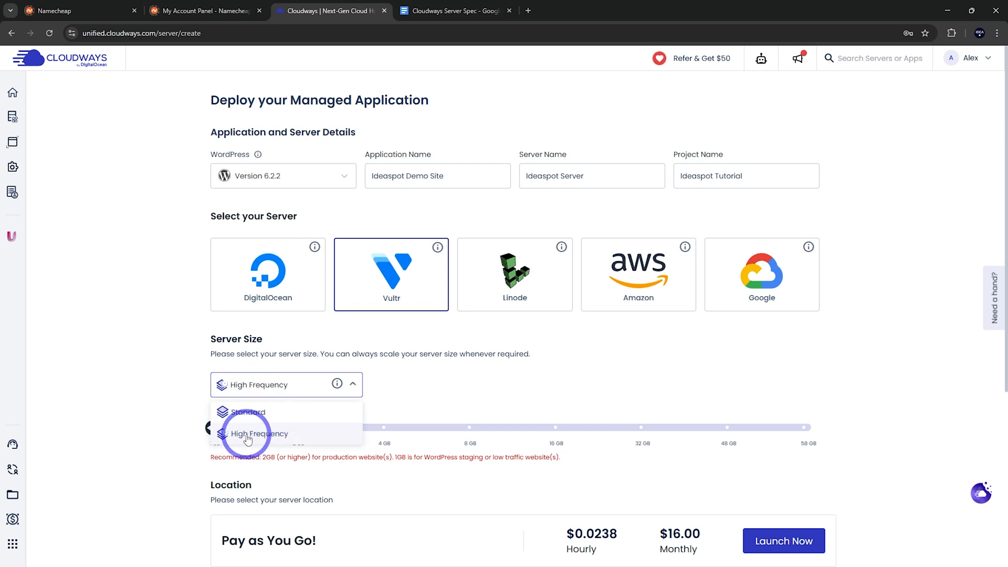
pyautogui.click(248, 412)
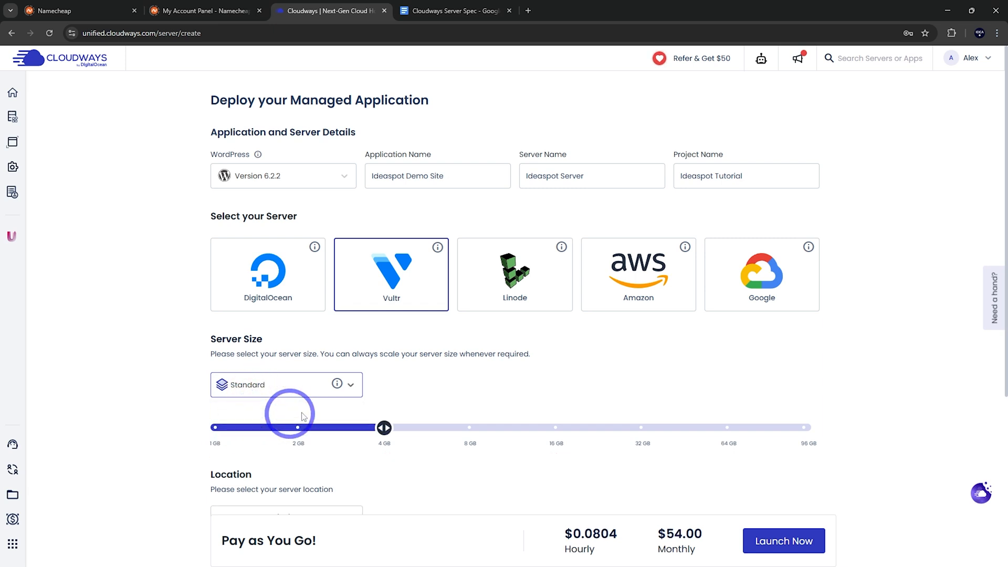
pyautogui.moveTo(382, 427); pyautogui.dragTo(213, 427)
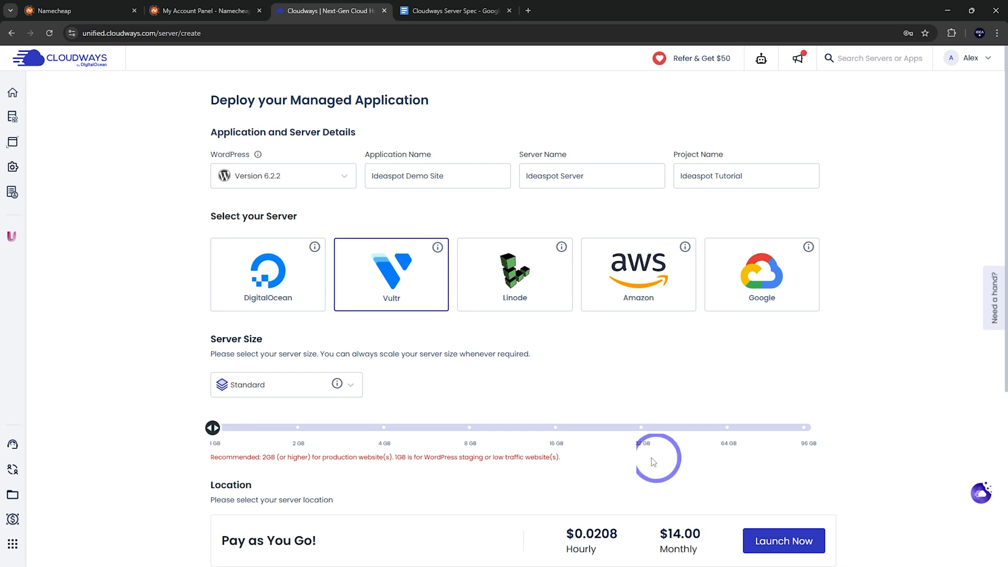
pyautogui.click(260, 387)
pyautogui.click(244, 431)
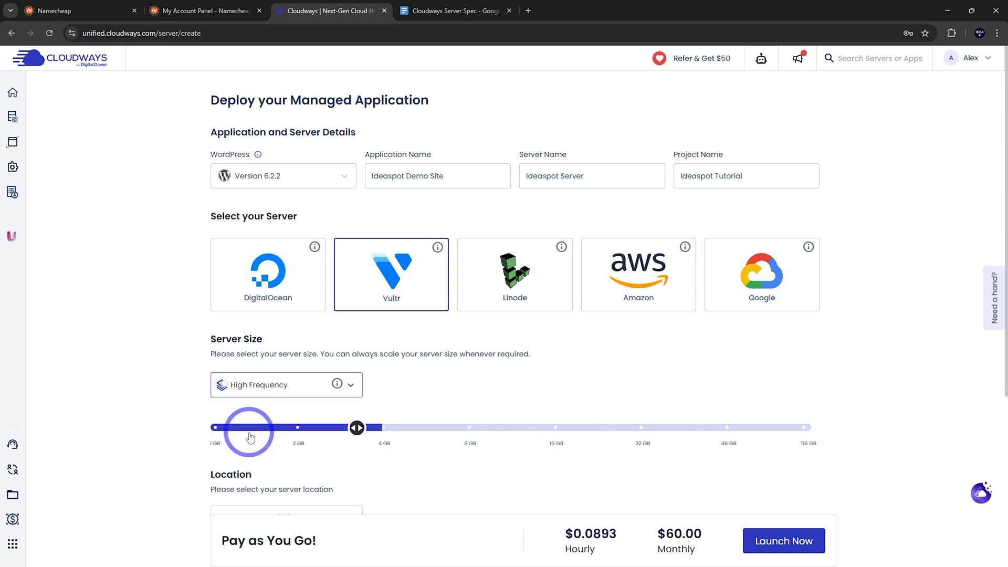
pyautogui.click(212, 427)
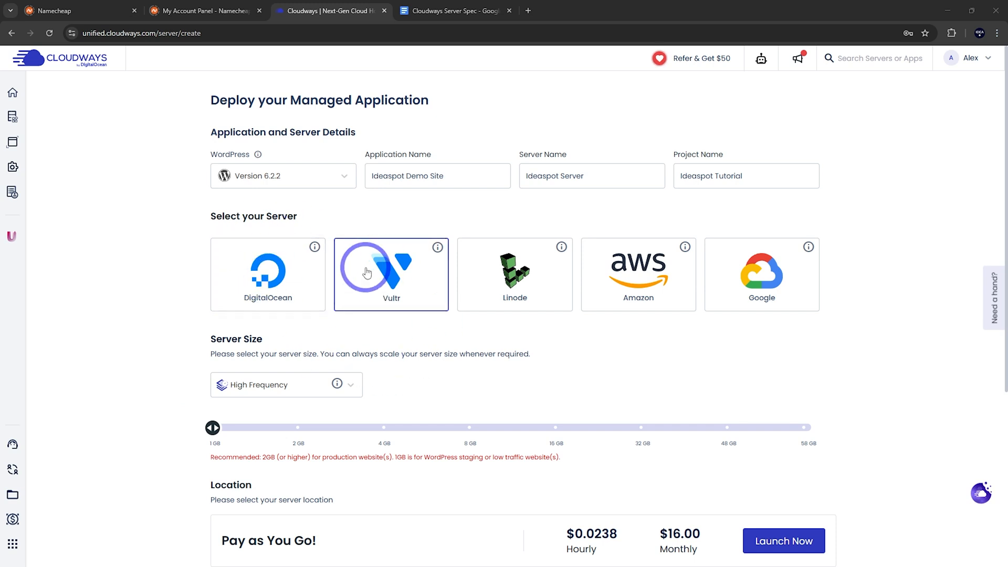
# Browse the available server locations and select USA - New York (NJ)
pyautogui.scroll(-4, 335, 292)
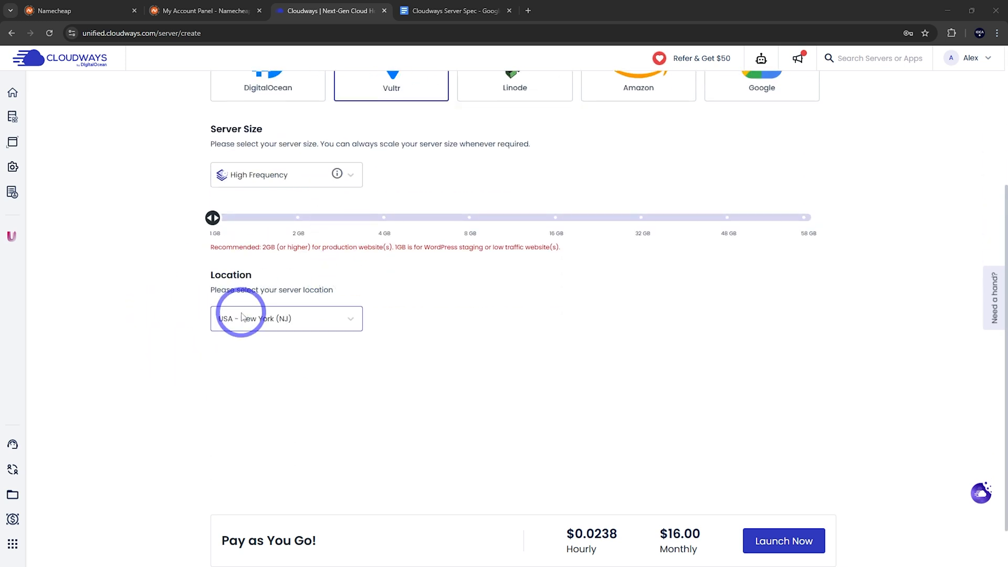
pyautogui.click(300, 318)
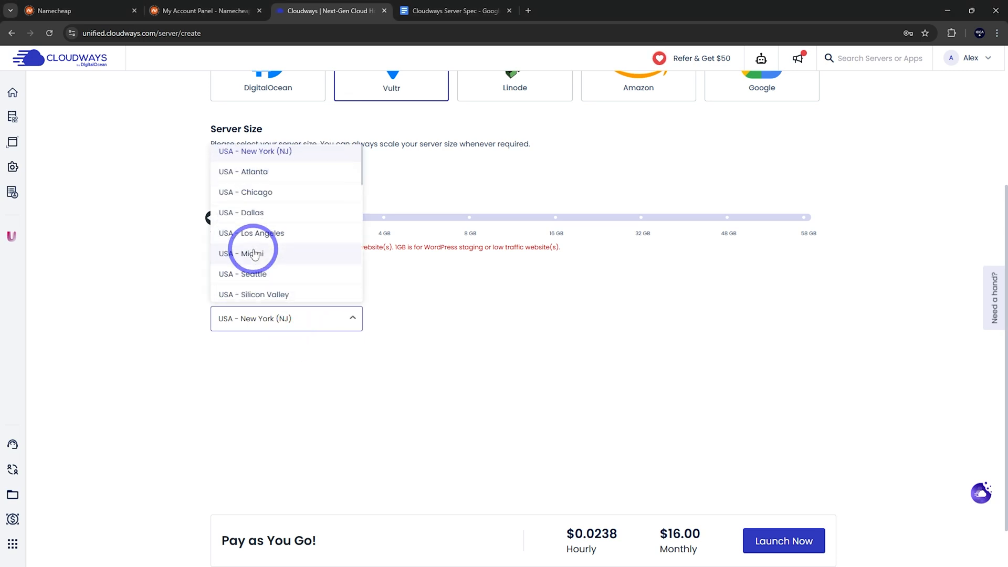
pyautogui.scroll(-8, 254, 254)
pyautogui.scroll(-2, 255, 254)
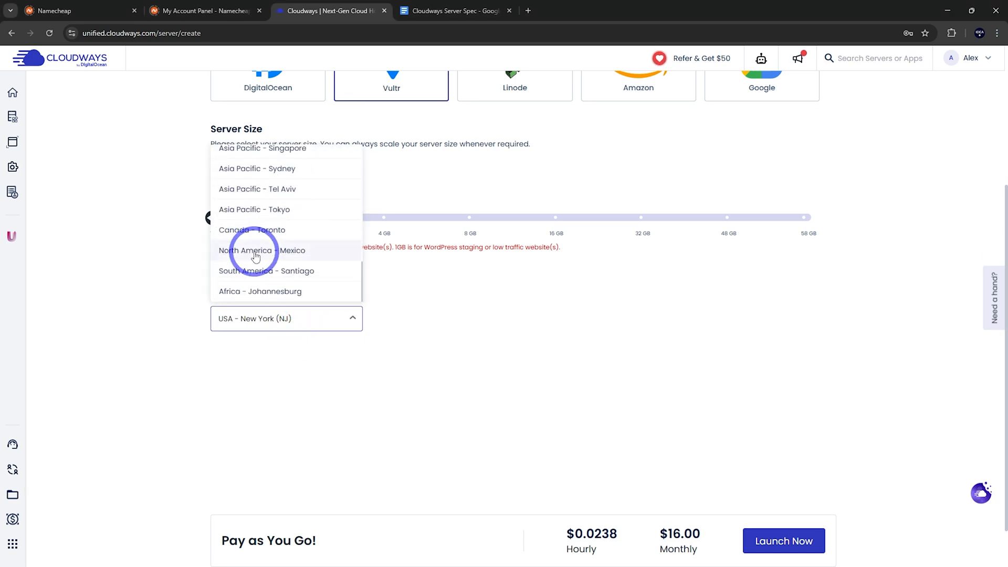
pyautogui.scroll(5, 256, 255)
pyautogui.scroll(3, 256, 256)
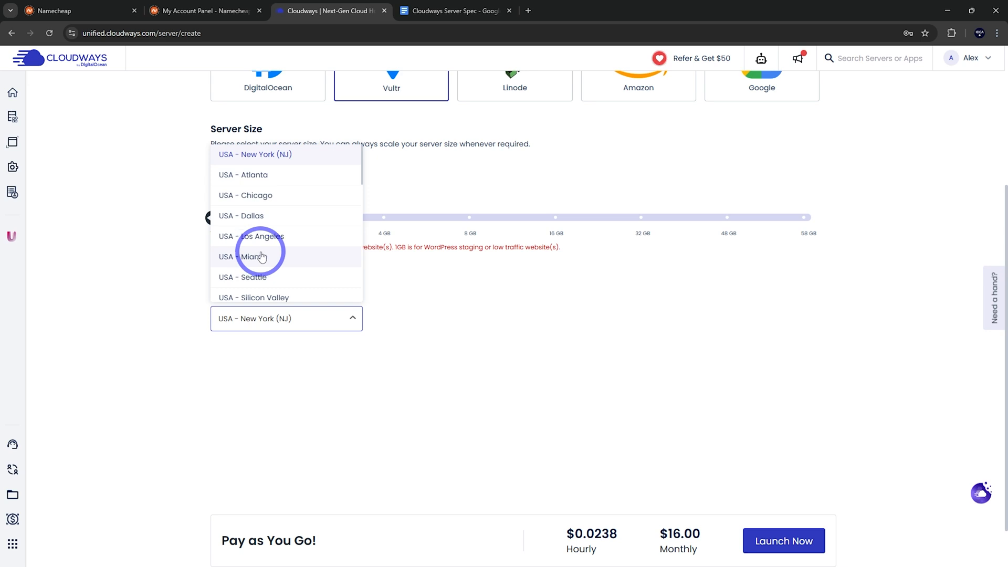
pyautogui.click(271, 156)
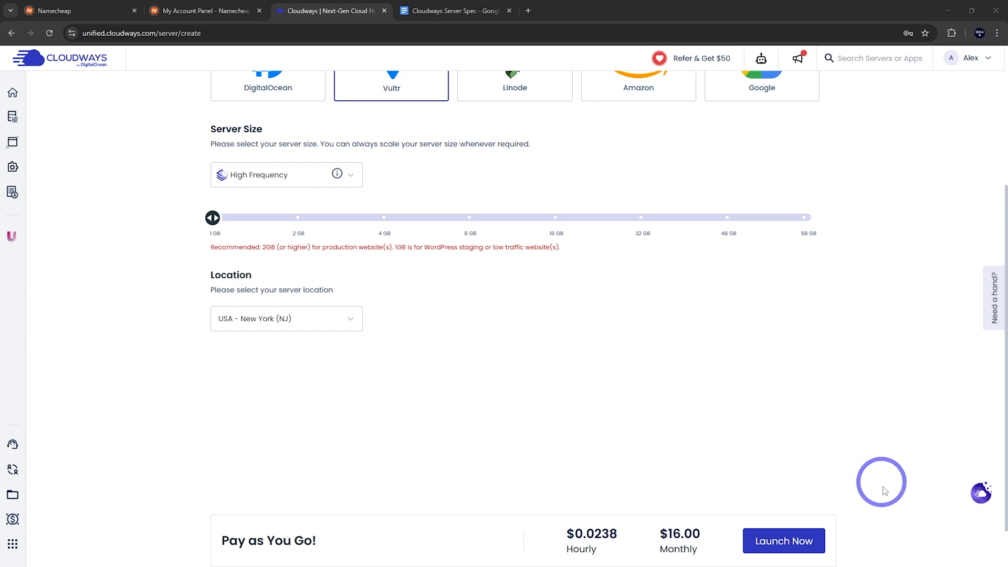
# Launch the configured server, dismiss the referral offer, and open the list of applications
pyautogui.click(783, 546)
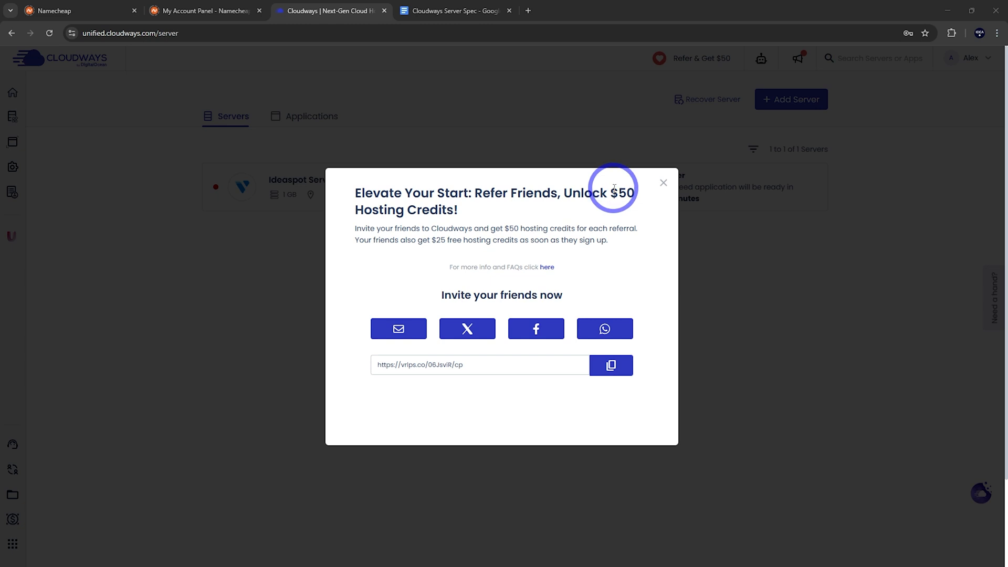
pyautogui.click(663, 184)
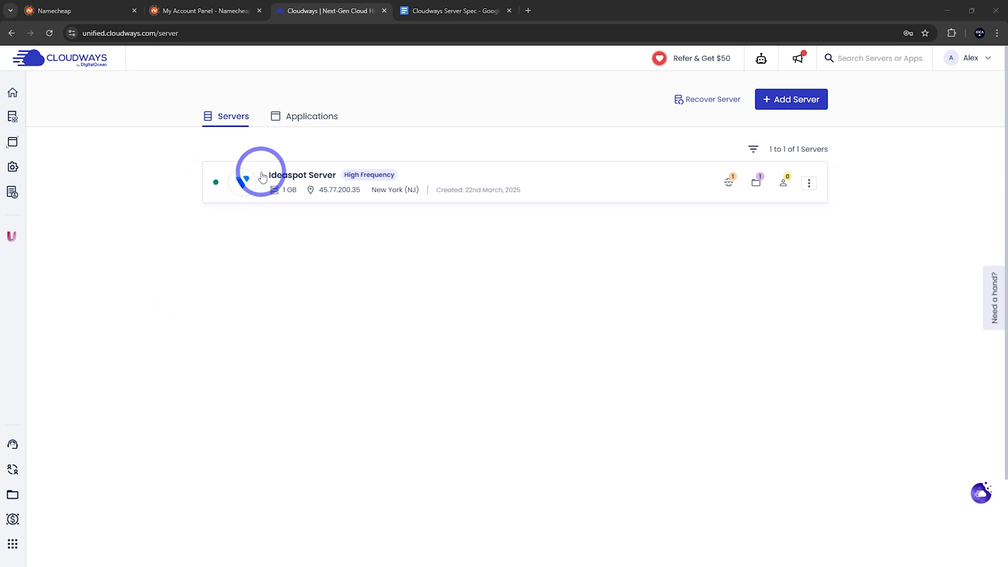
pyautogui.click(309, 117)
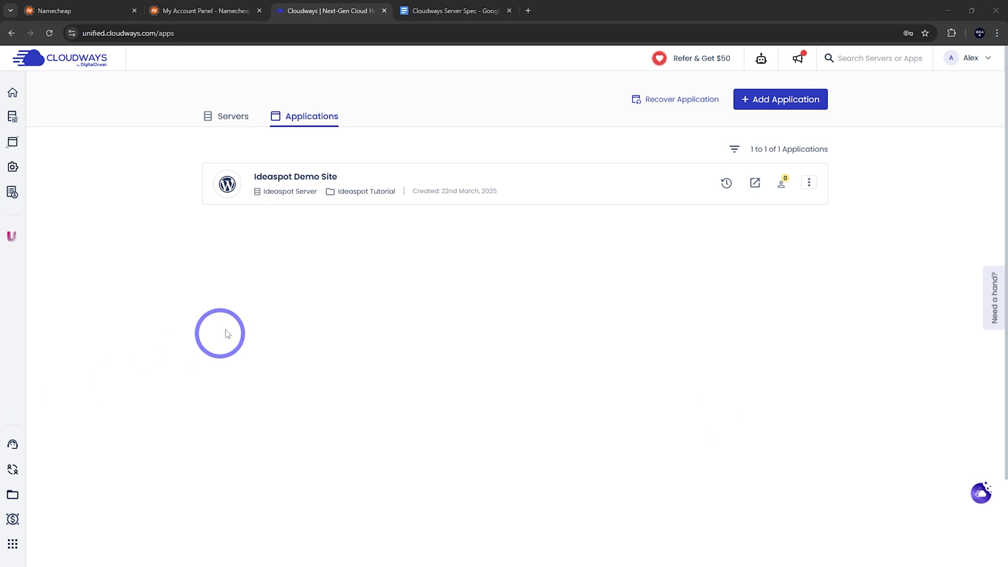
# Add ideademo.site as a domain of the Ideaspot Demo Site application
pyautogui.click(283, 180)
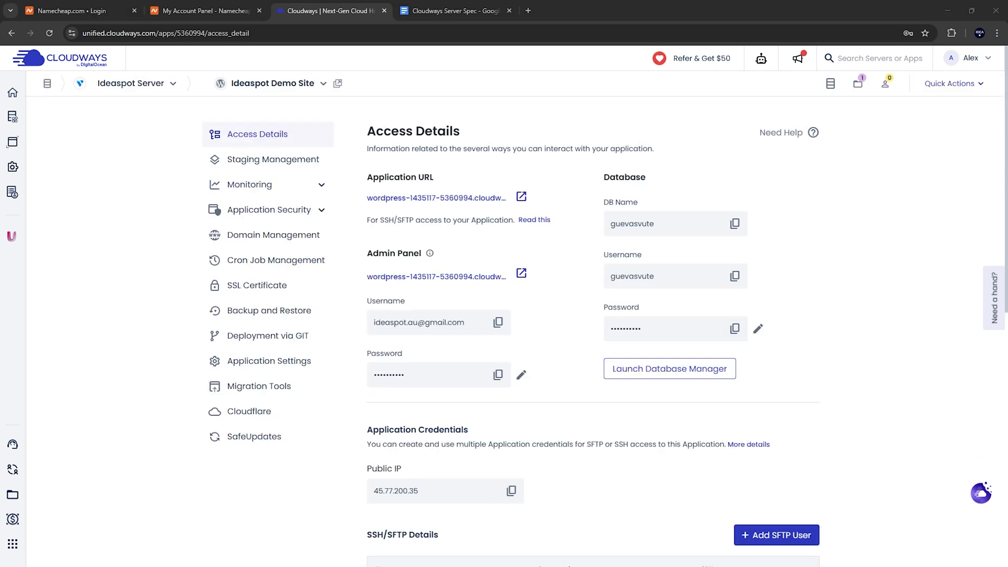
pyautogui.click(245, 234)
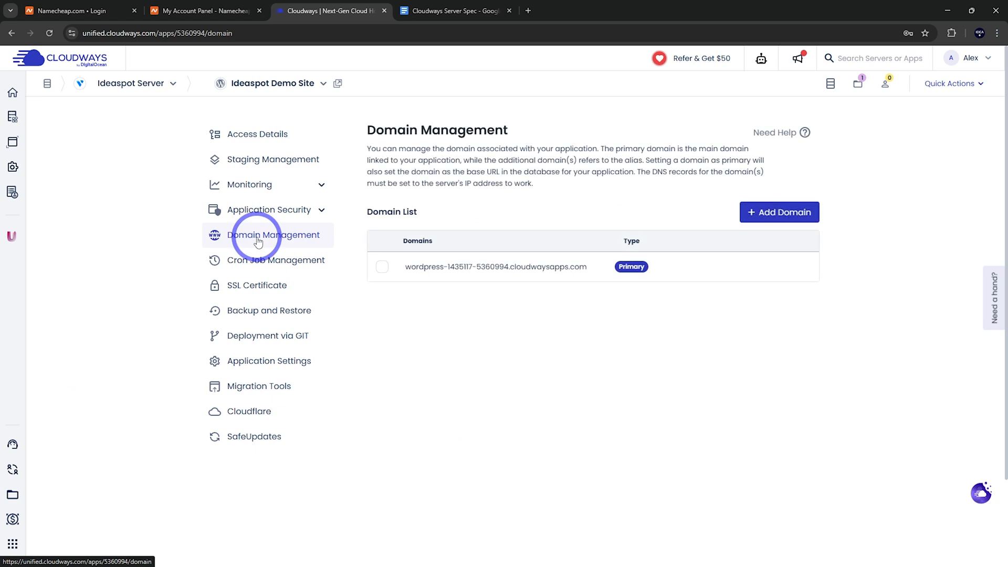
pyautogui.click(767, 214)
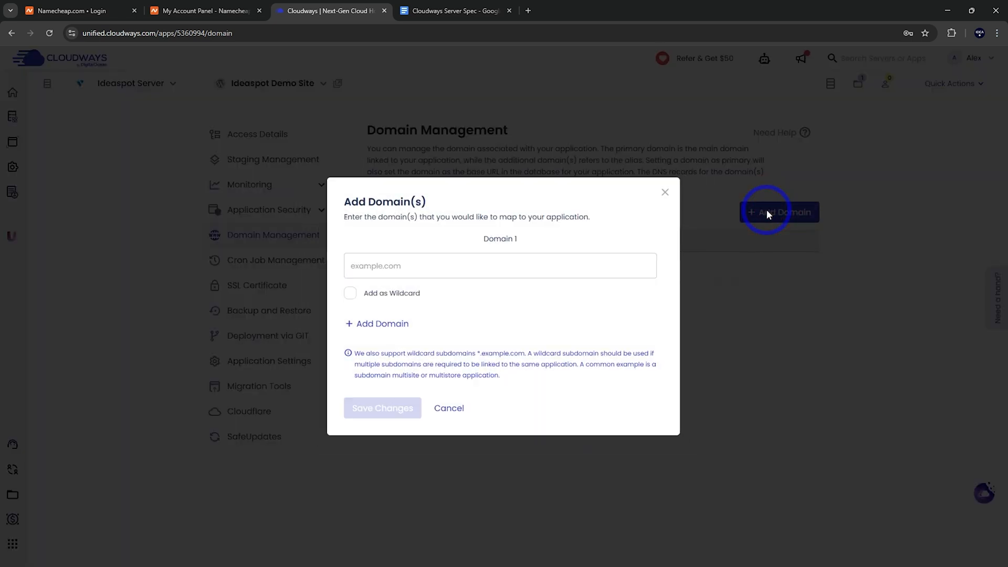
pyautogui.click(375, 270)
pyautogui.write('ideademo.site')
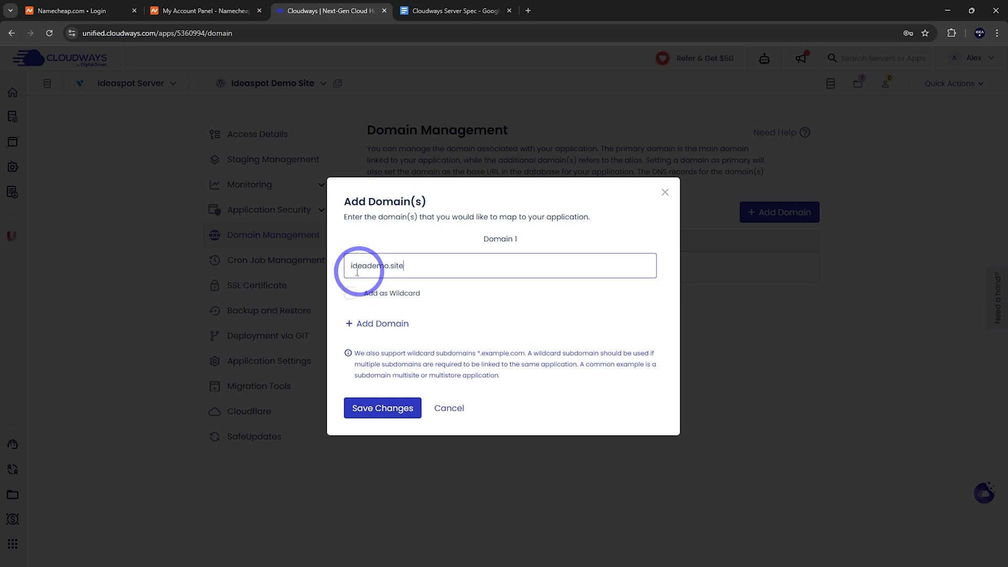
pyautogui.click(378, 414)
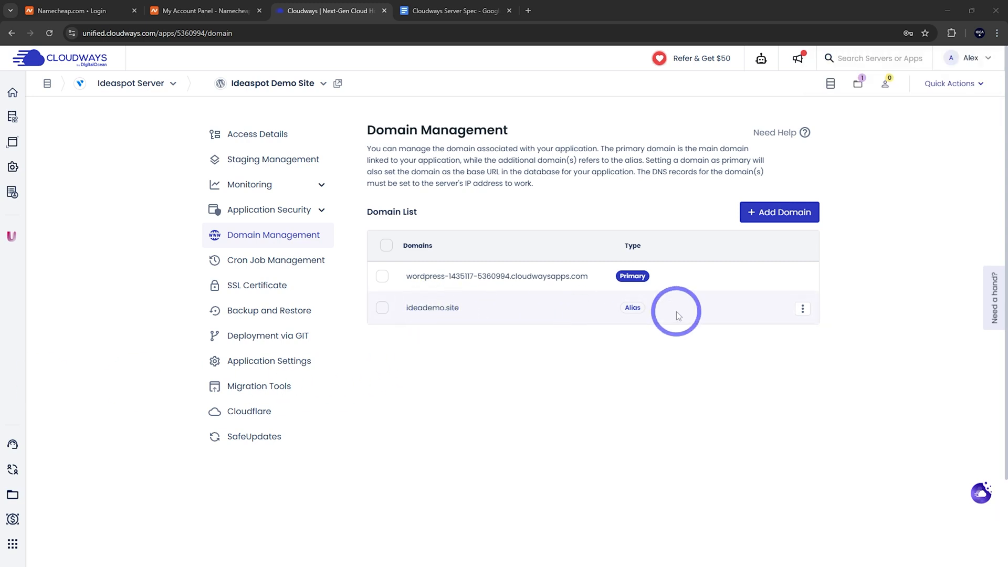
# Make ideademo.site the application's primary domain
pyautogui.click(802, 310)
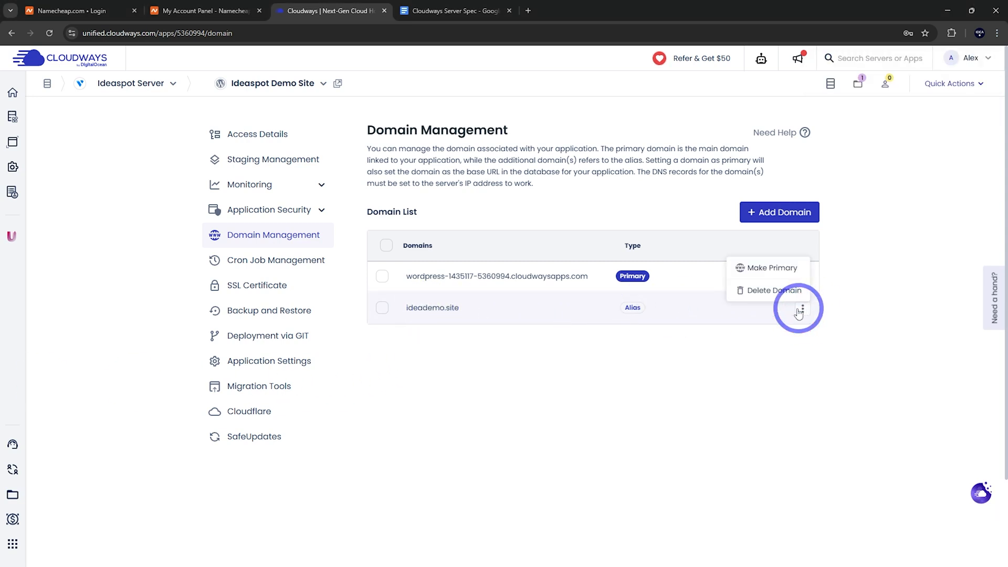
pyautogui.click(755, 277)
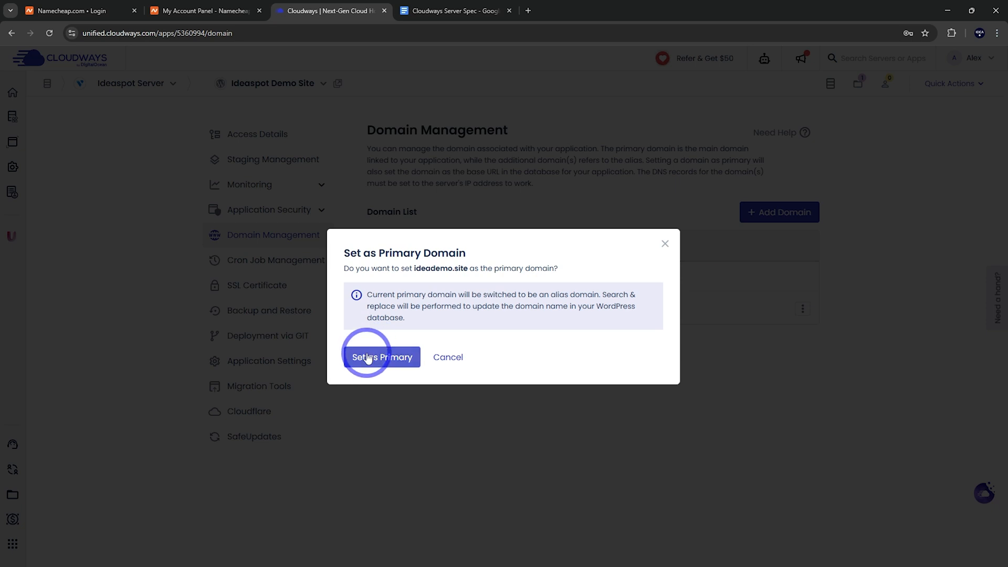
pyautogui.click(368, 358)
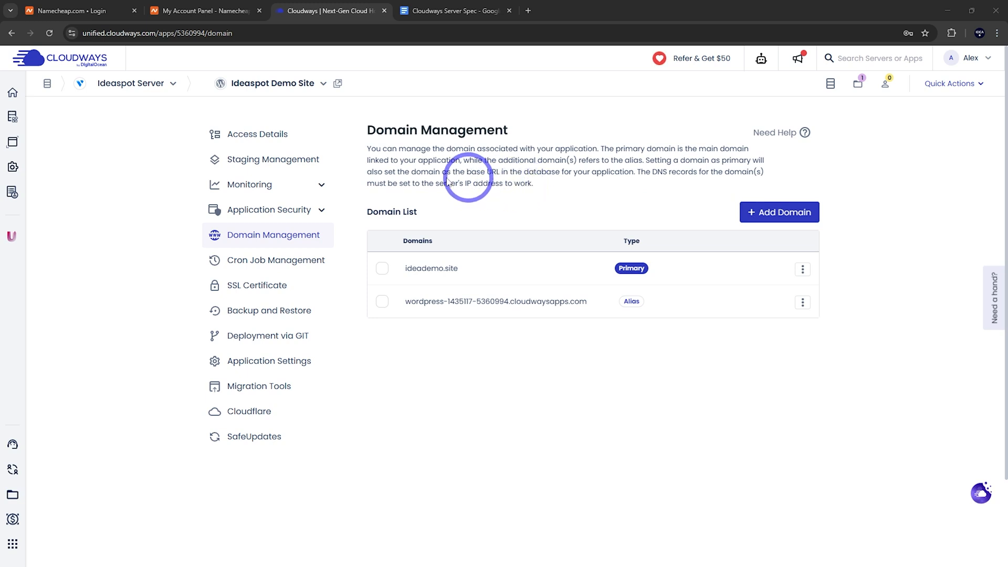
# Copy the application's public IP from its access details, and switch to Namecheap to open the advanced DNS settings of ideademo.site
pyautogui.click(244, 138)
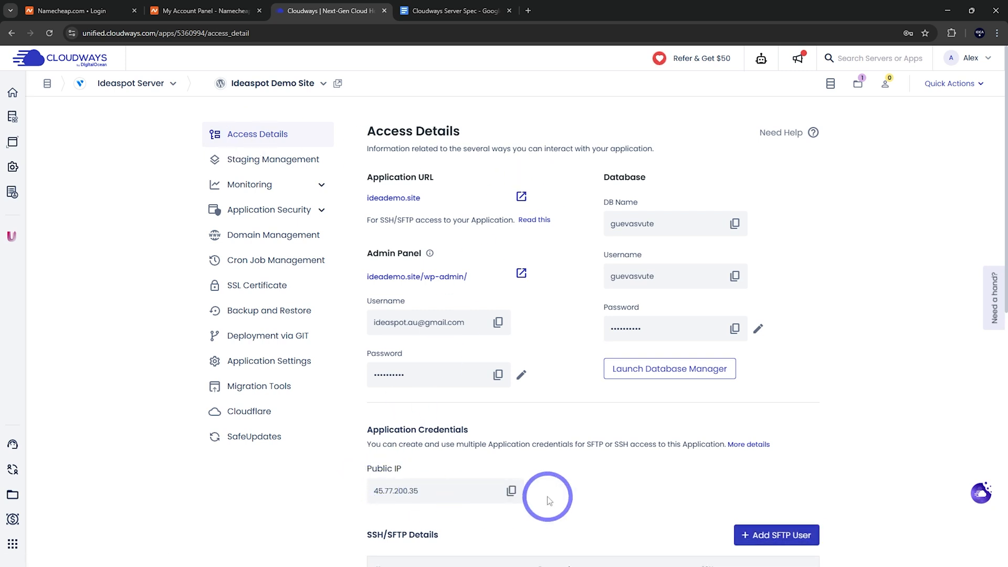
pyautogui.click(511, 492)
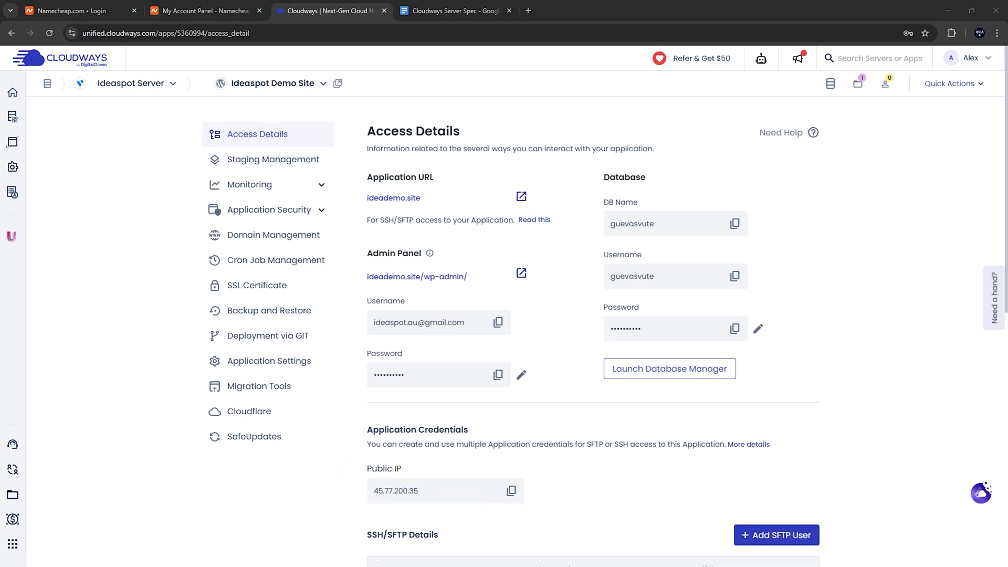
pyautogui.click(210, 14)
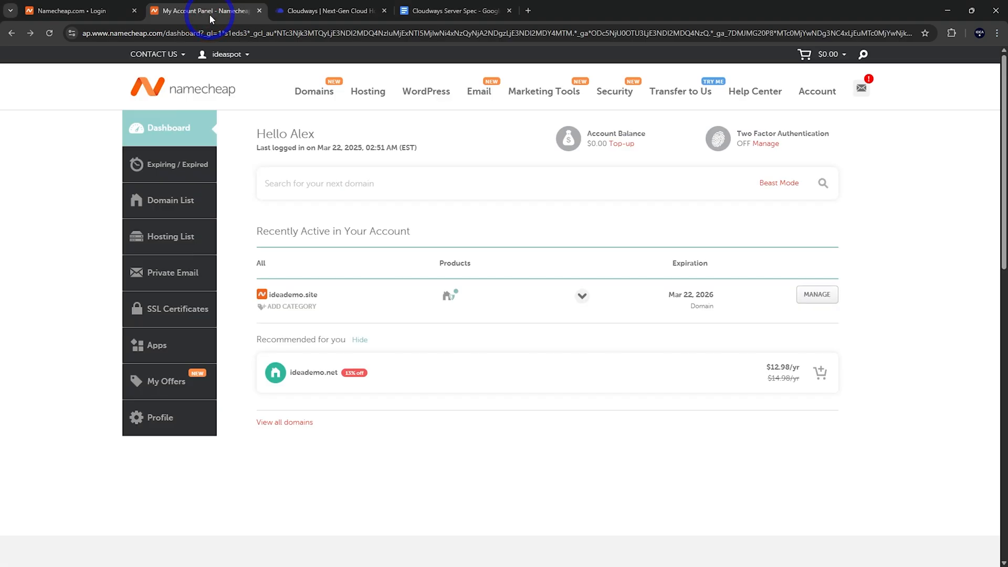
pyautogui.click(819, 304)
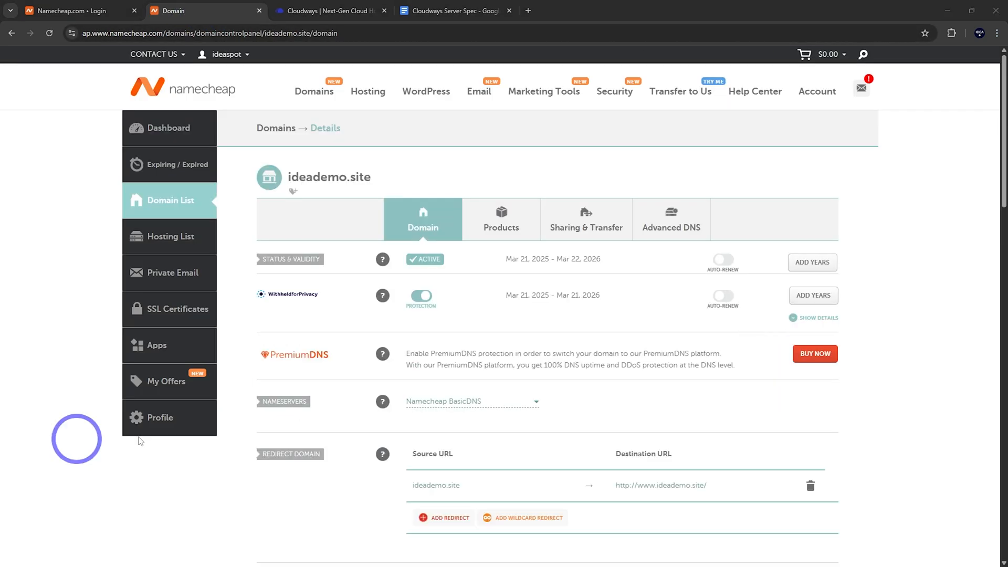
pyautogui.click(683, 223)
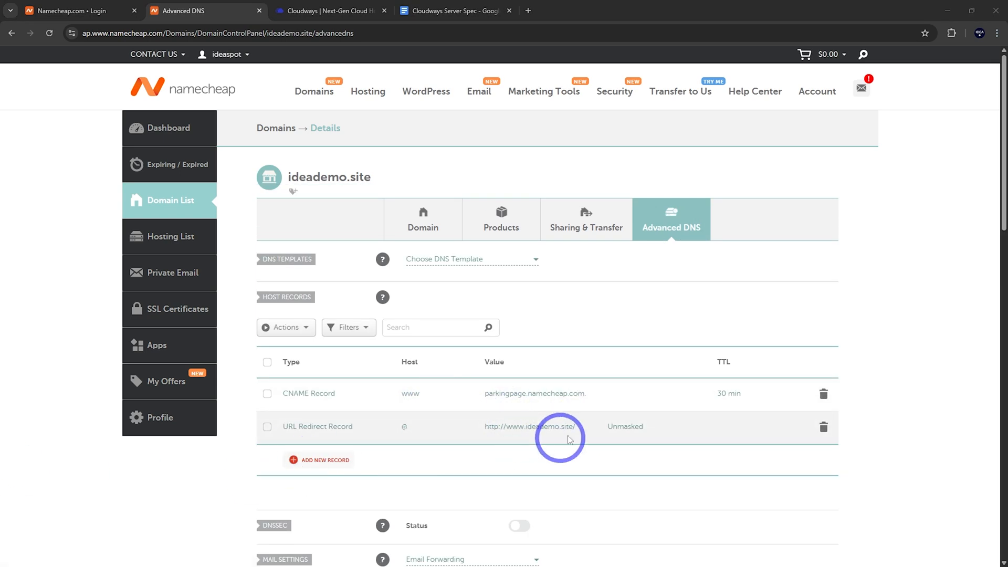
# Delete the existing CNAME and URL Redirect host records of ideademo.site
pyautogui.click(825, 402)
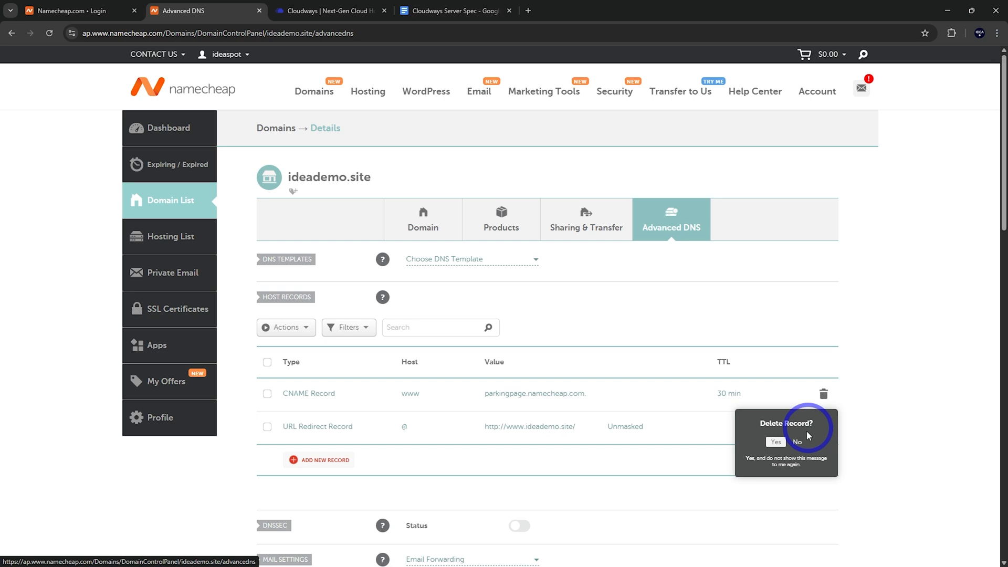
pyautogui.click(781, 450)
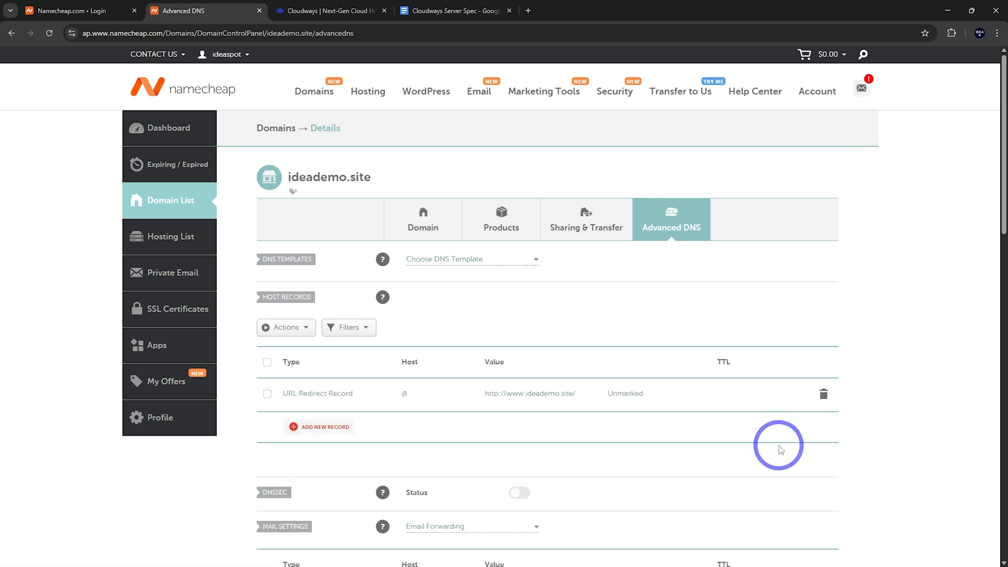
pyautogui.click(823, 394)
pyautogui.click(782, 440)
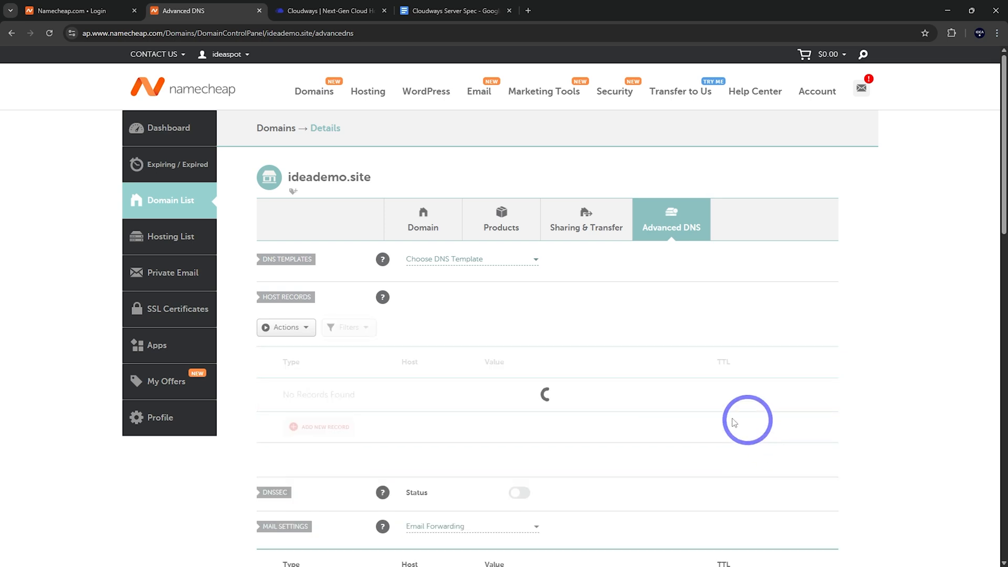
# Add an A Record with host @ and the copied IP address 45.77.200.35 as its value
pyautogui.click(321, 427)
pyautogui.scroll(-4, 315, 427)
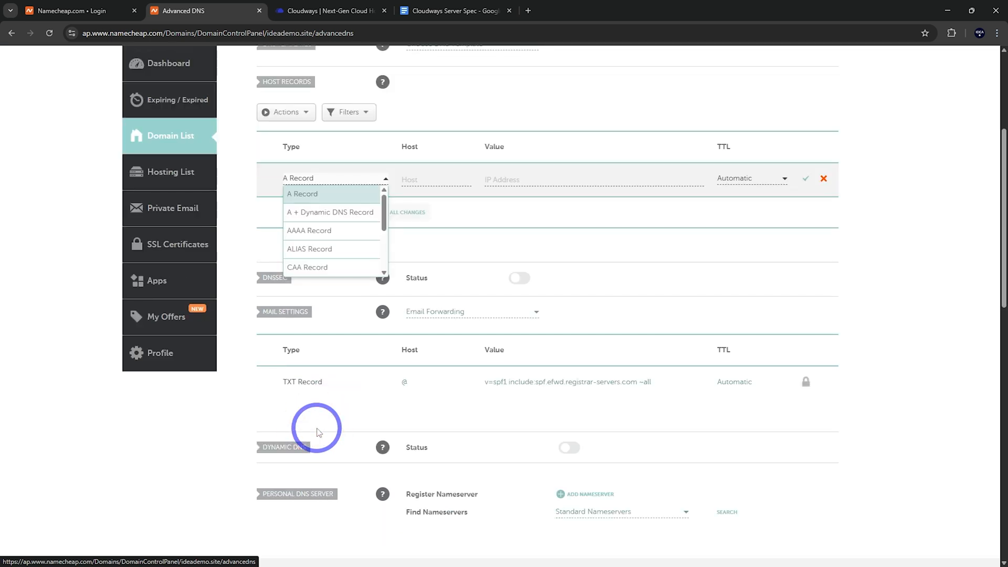
pyautogui.click(309, 194)
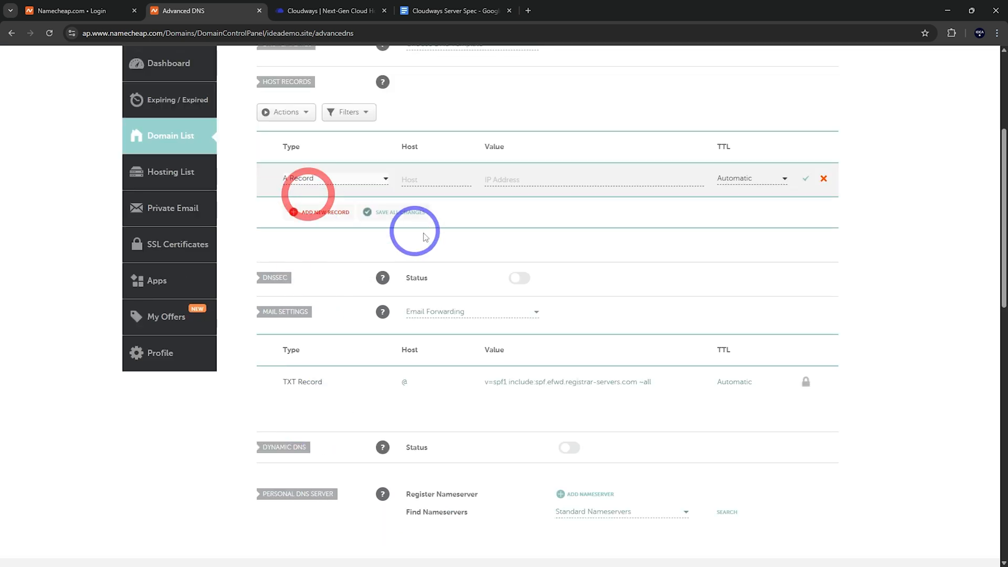
pyautogui.click(415, 181)
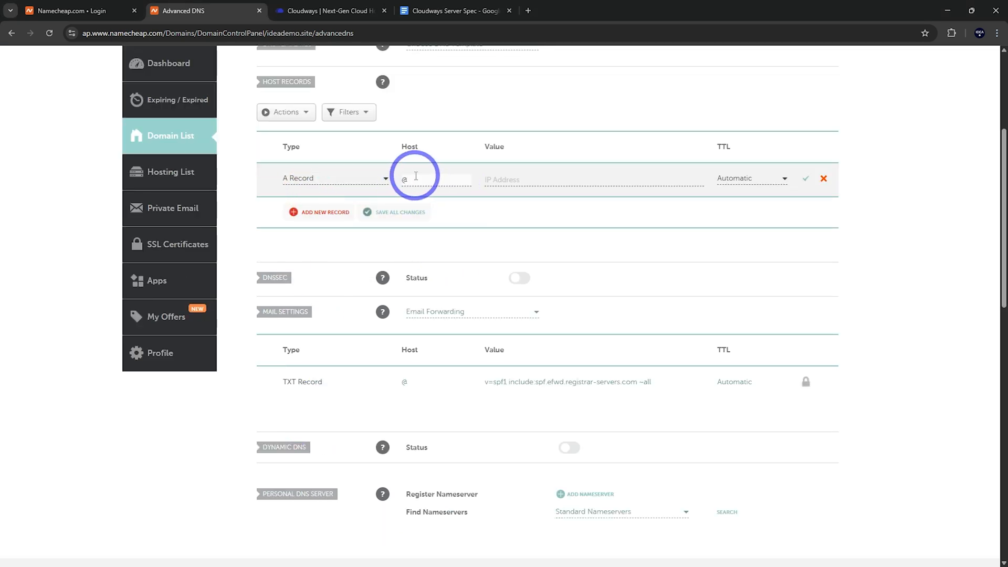
pyautogui.click(496, 179)
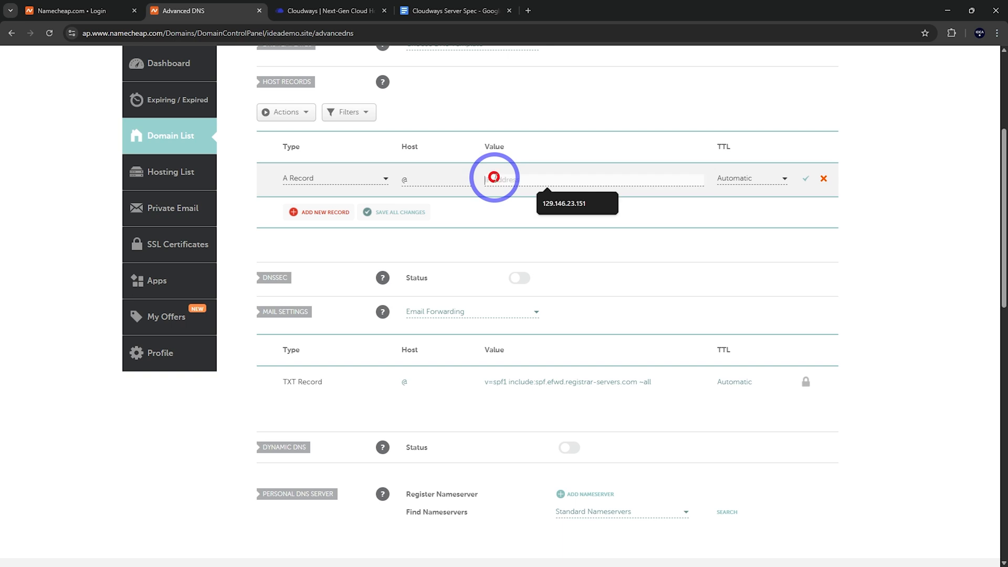
pyautogui.hotkey('ctrl', 'v')
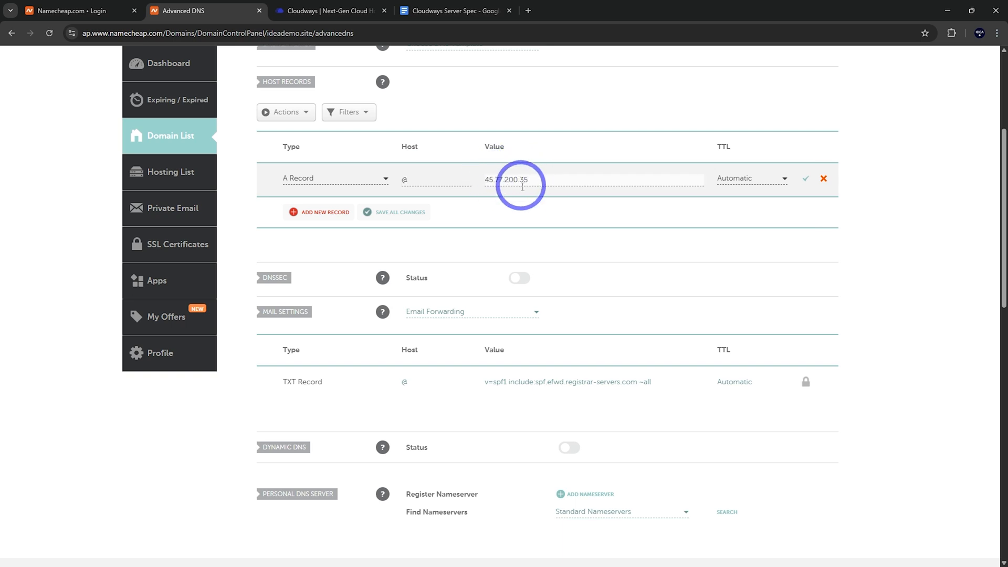
# Add a CNAME Record with host www and target ideademo.site, and save all host record changes
pyautogui.click(326, 212)
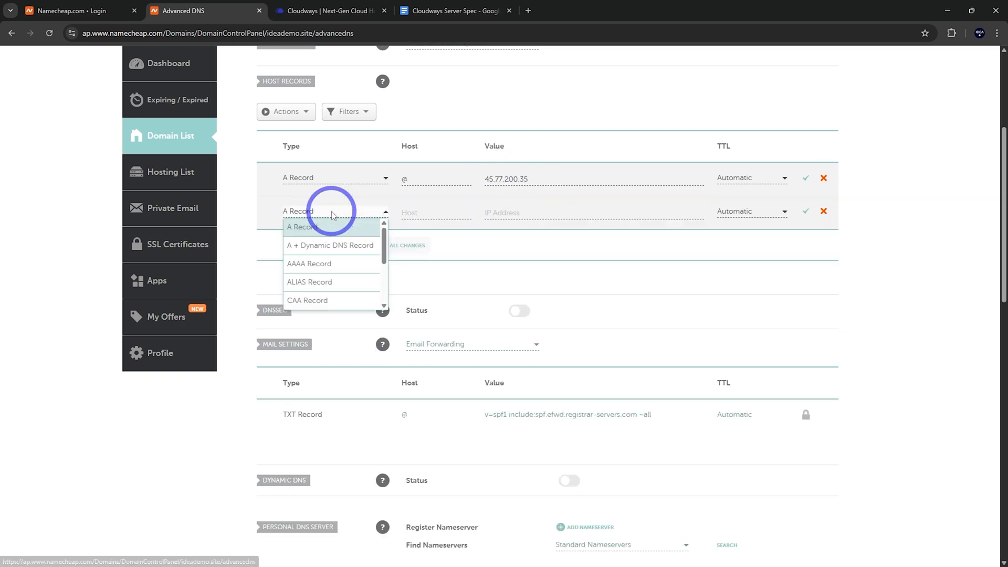
pyautogui.scroll(-2, 322, 249)
pyautogui.click(315, 227)
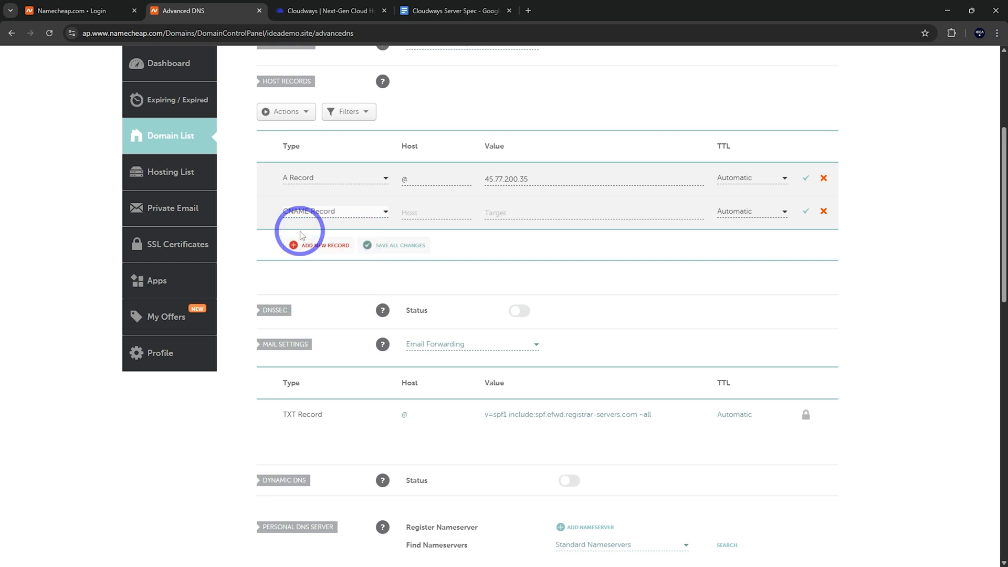
pyautogui.click(443, 217)
pyautogui.write('www')
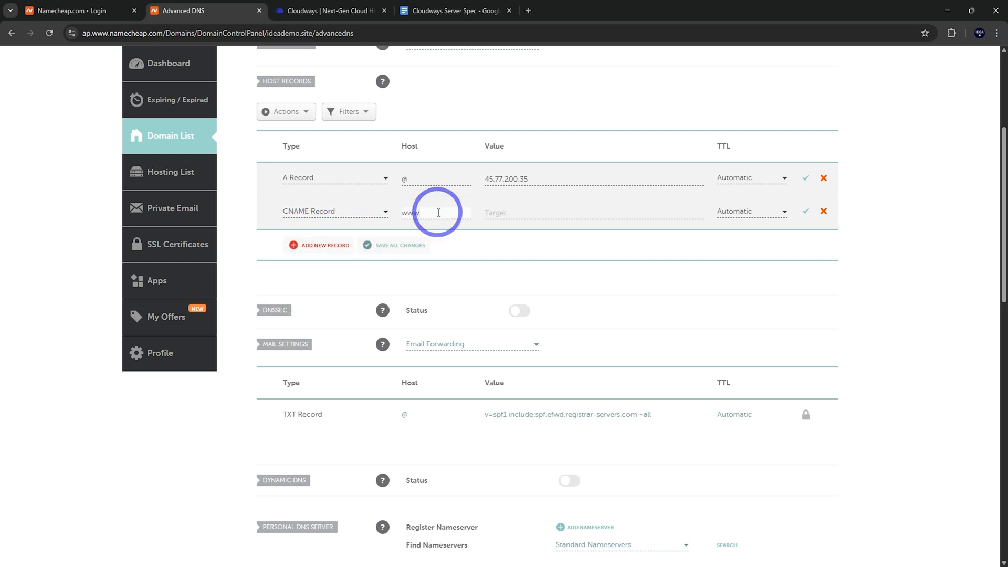
pyautogui.click(498, 213)
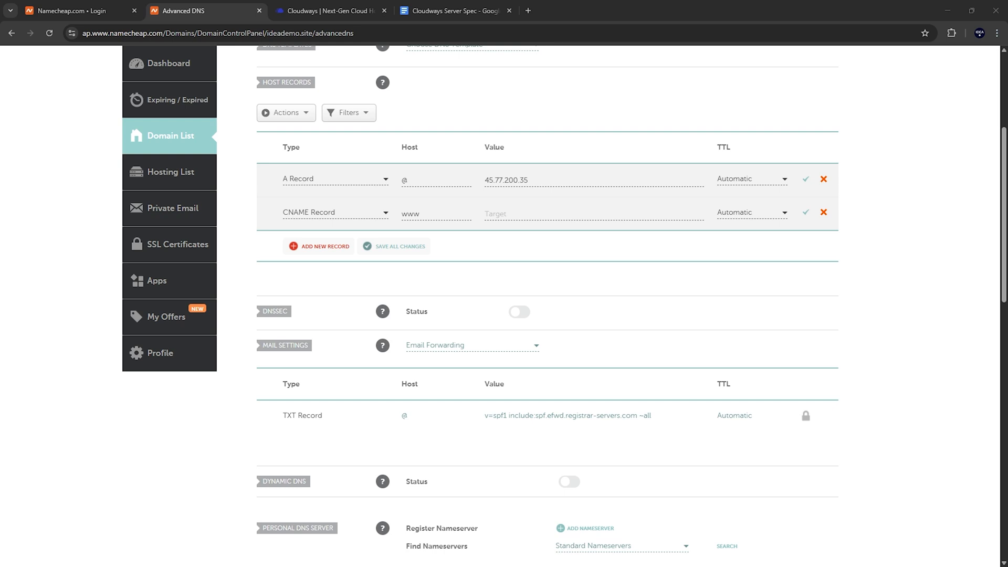
pyautogui.click(500, 213)
pyautogui.hotkey('ctrl', 'v')
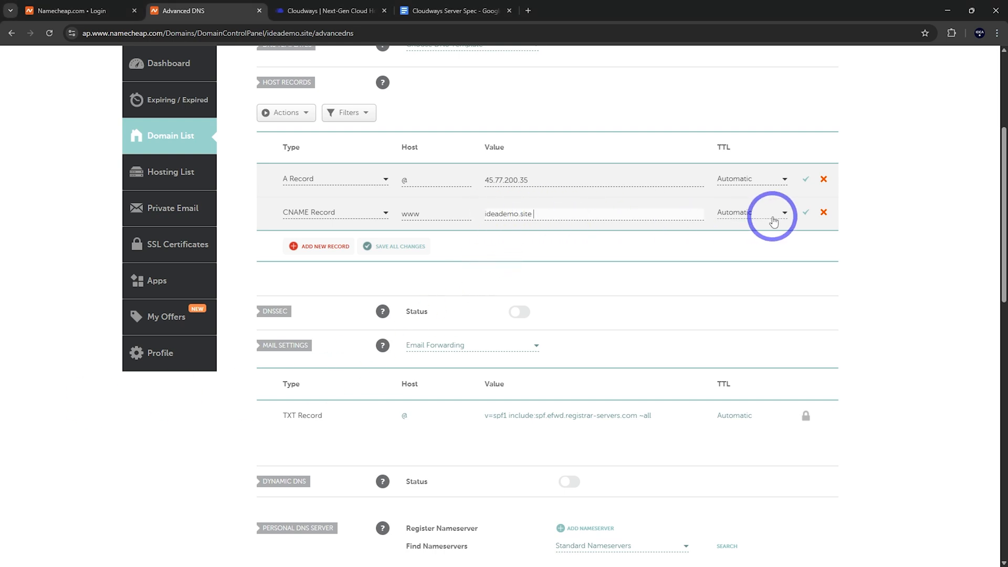
pyautogui.click(409, 252)
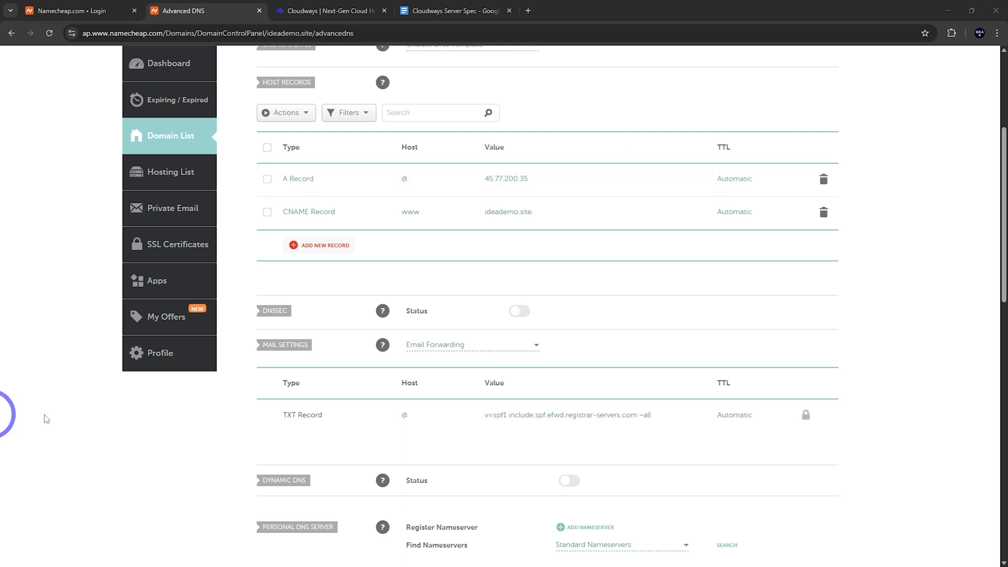
# Switch back to Cloudways and install a Let's Encrypt SSL certificate for ideademo.site
pyautogui.click(329, 11)
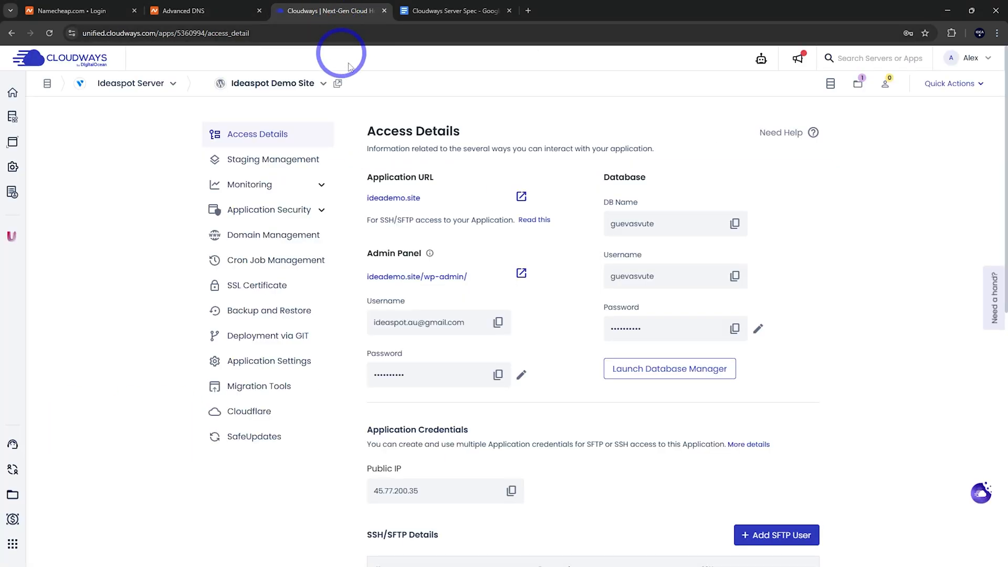
pyautogui.click(264, 289)
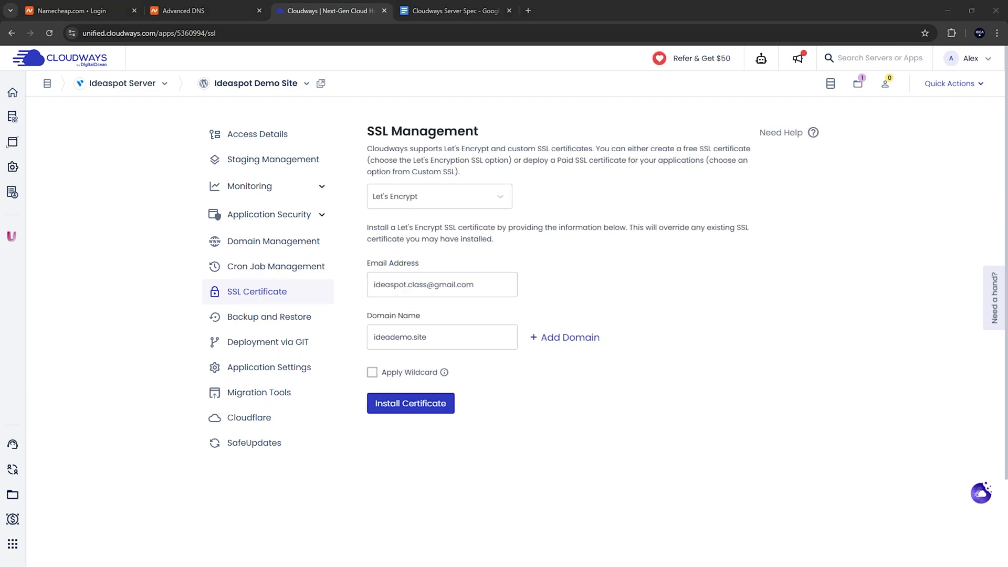
pyautogui.click(385, 405)
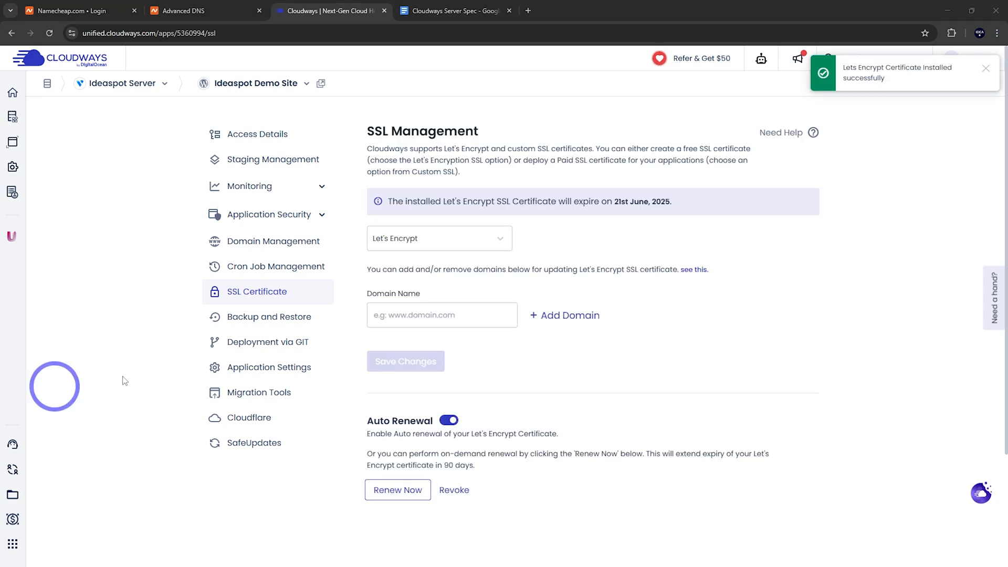
pyautogui.click(873, 78)
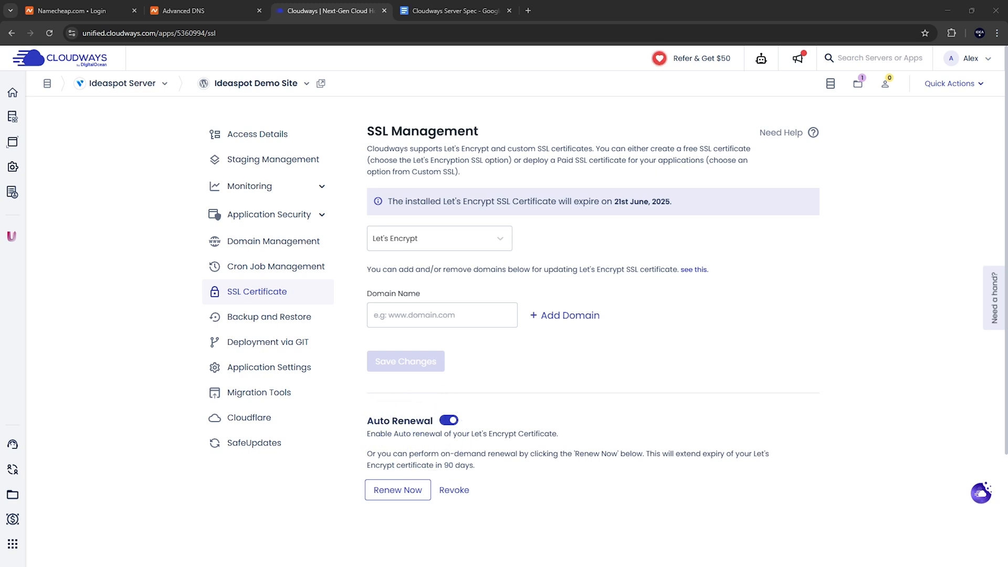
# Open the live ideademo.site from the application's access details and check its connection security
pyautogui.click(255, 136)
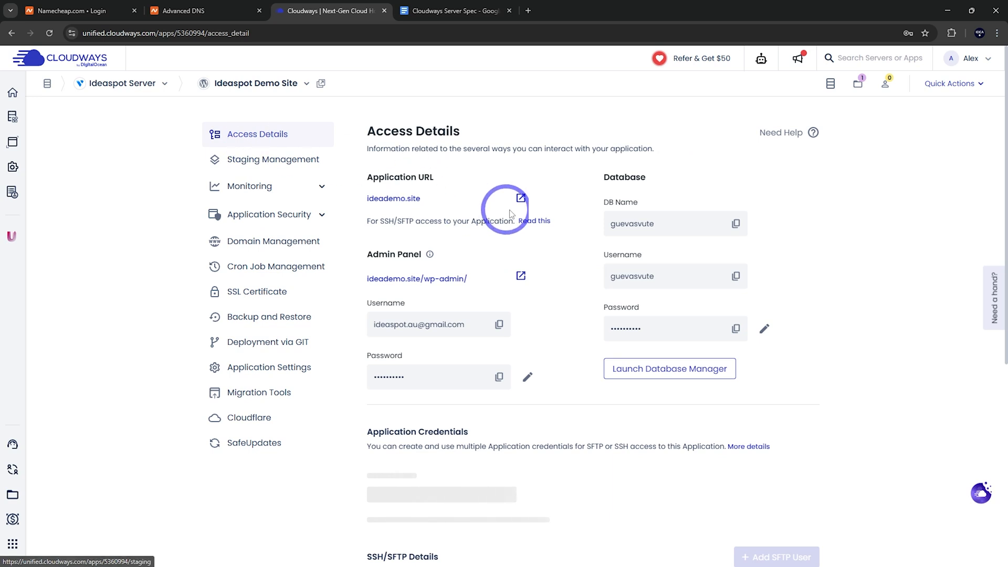
pyautogui.click(520, 198)
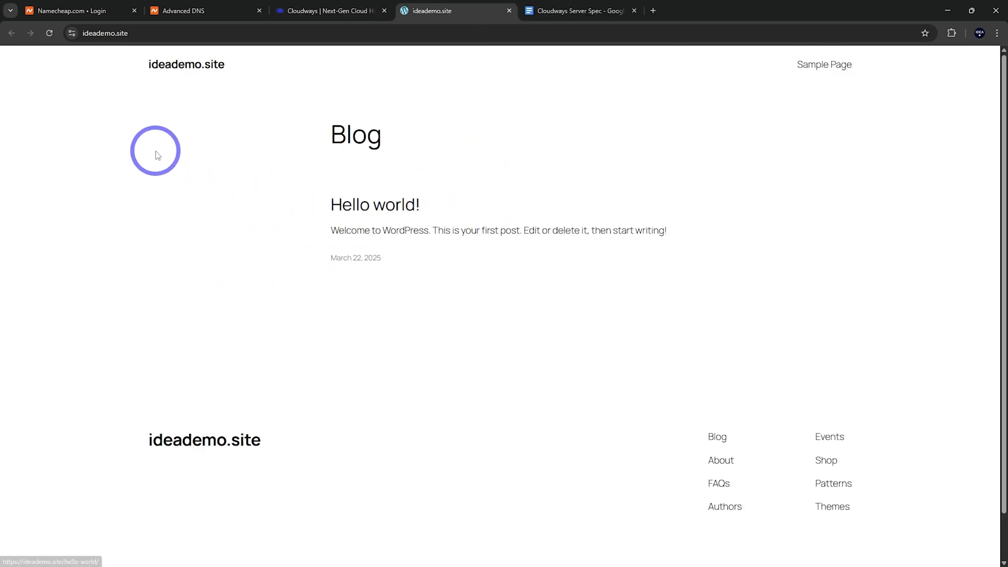
pyautogui.click(72, 34)
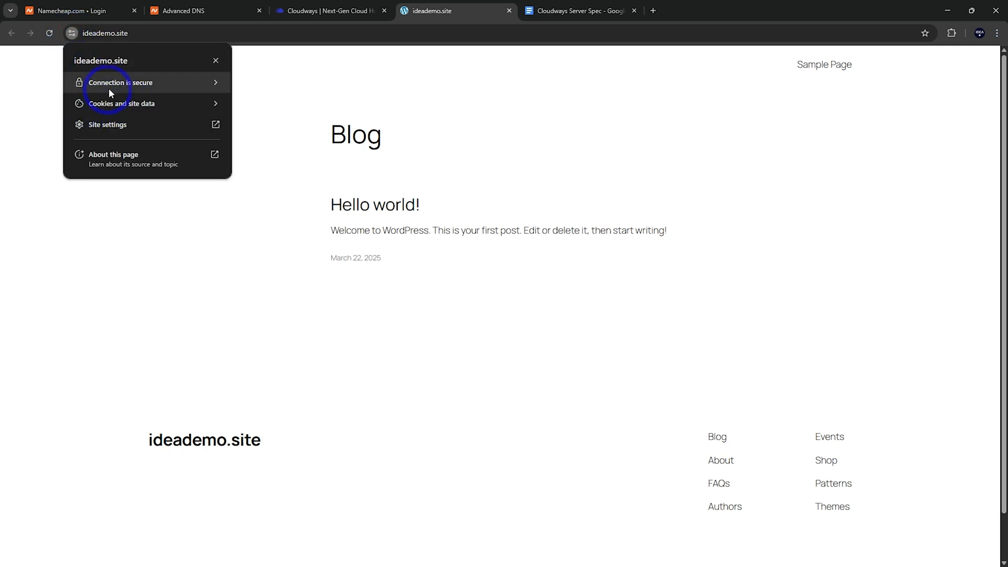
pyautogui.click(337, 147)
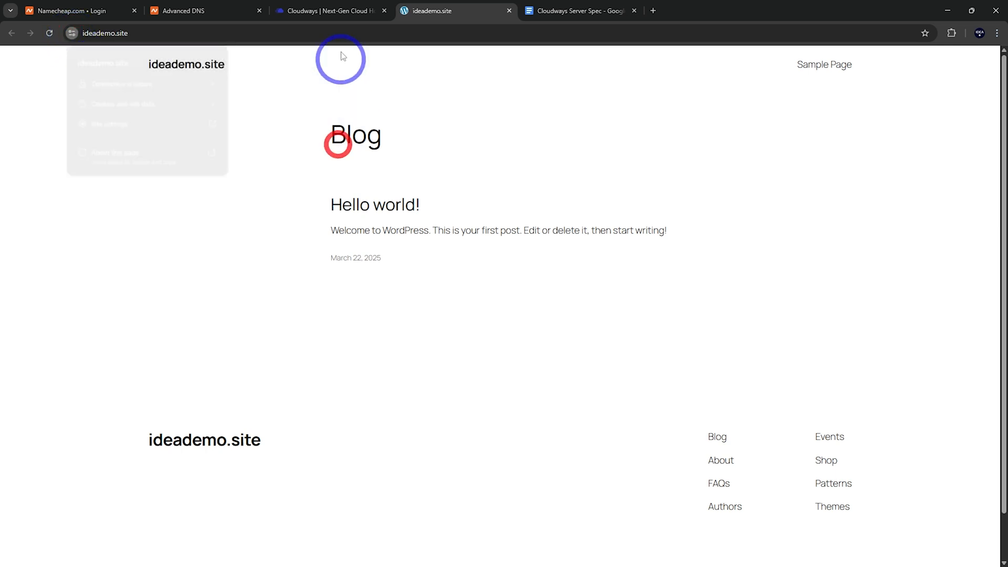
# Return to Cloudways, open the ideademo.site WordPress admin login, and enter the admin username copied from the access details
pyautogui.click(339, 11)
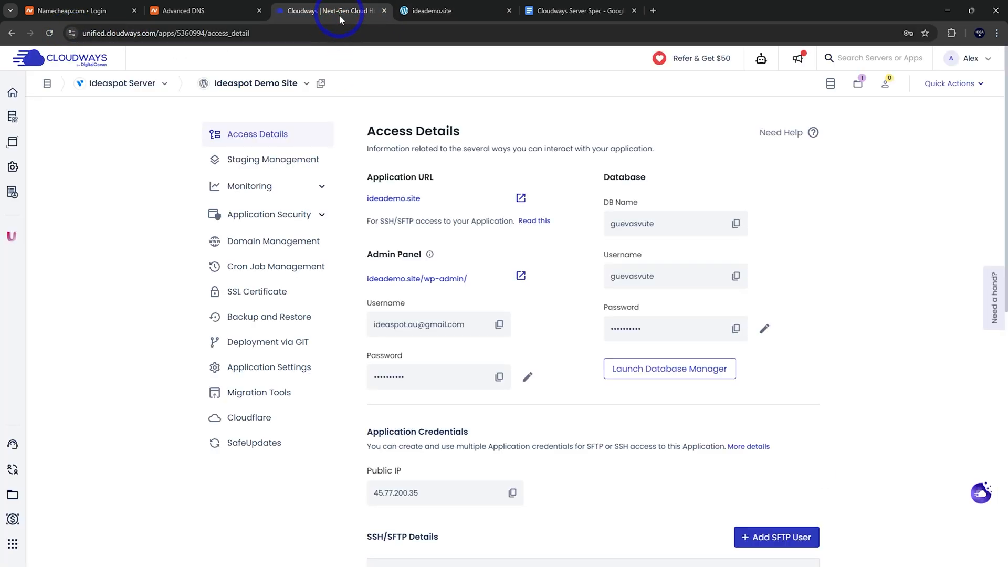
pyautogui.click(521, 274)
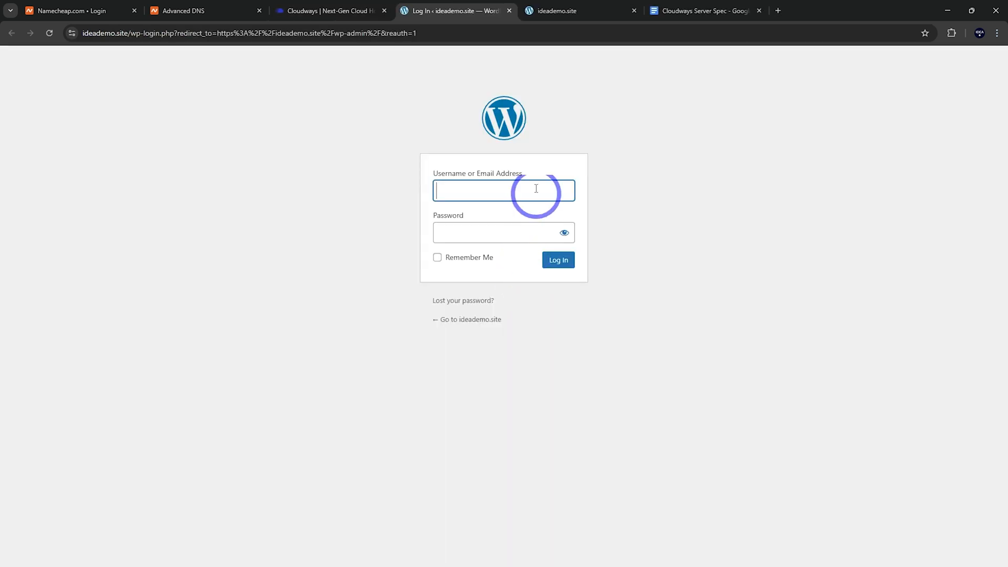
pyautogui.click(313, 11)
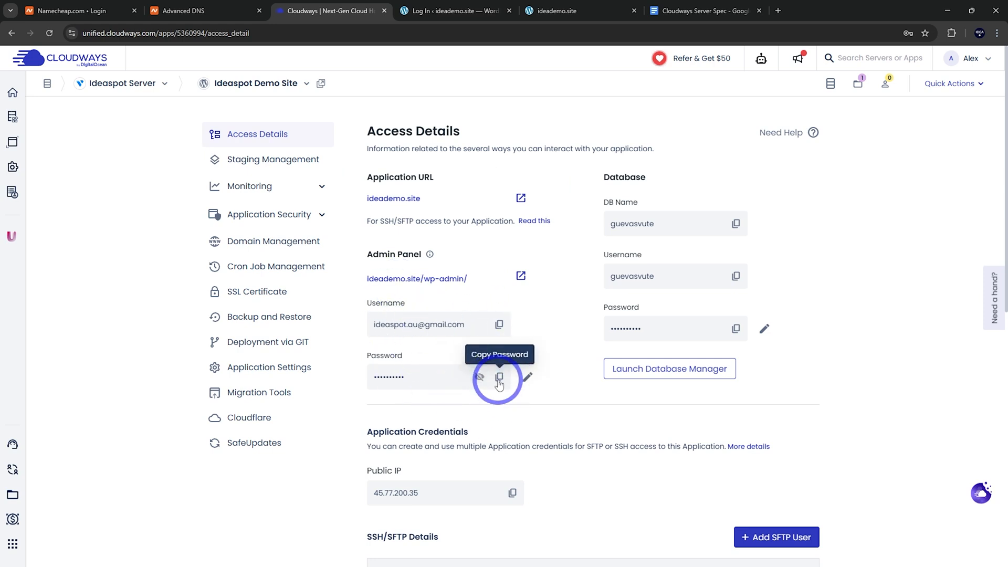
pyautogui.click(500, 325)
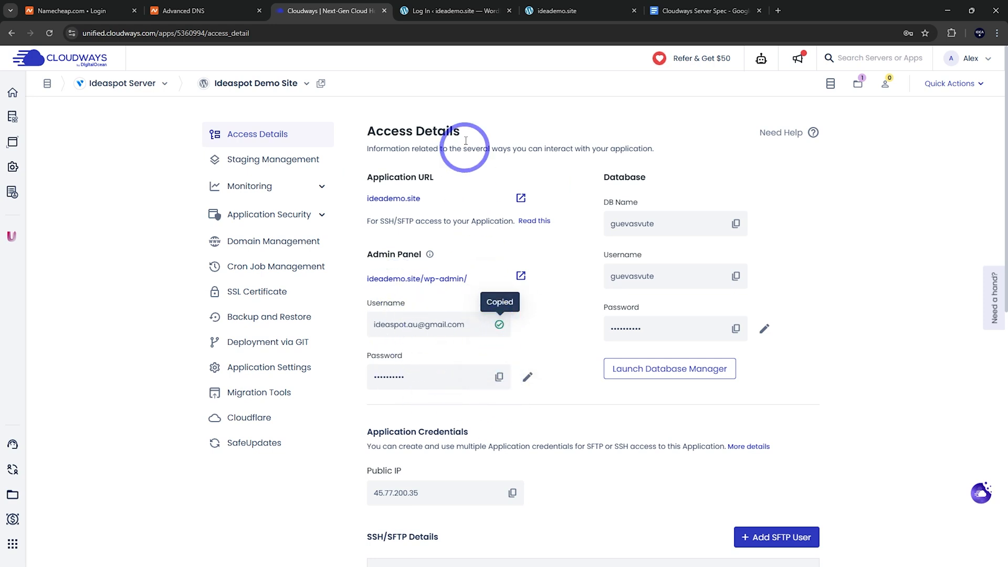
pyautogui.click(456, 11)
pyautogui.hotkey('ctrl', 'v')
# Copy the admin panel password from Cloudways into the WordPress login form's password field and log in
pyautogui.click(323, 14)
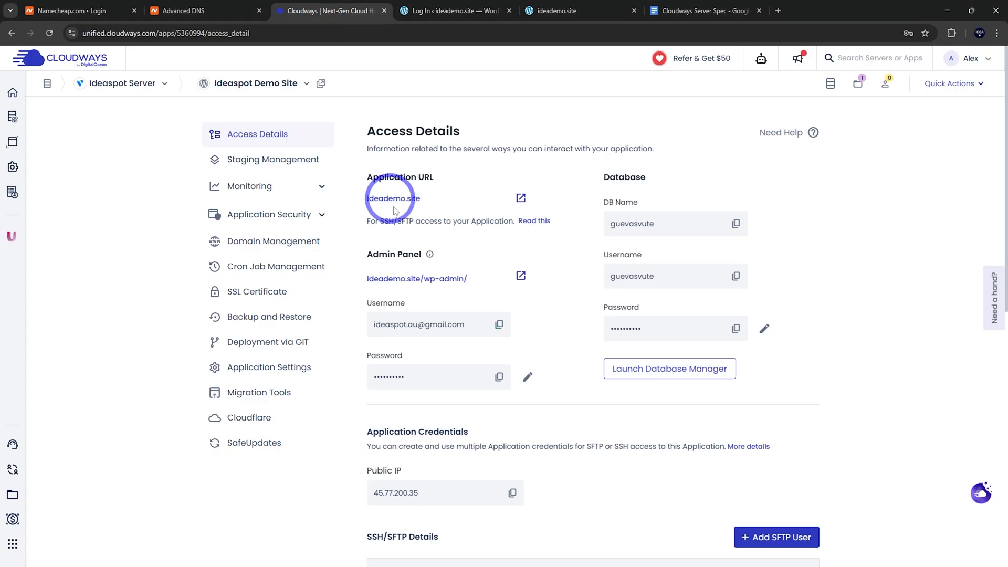
pyautogui.click(499, 377)
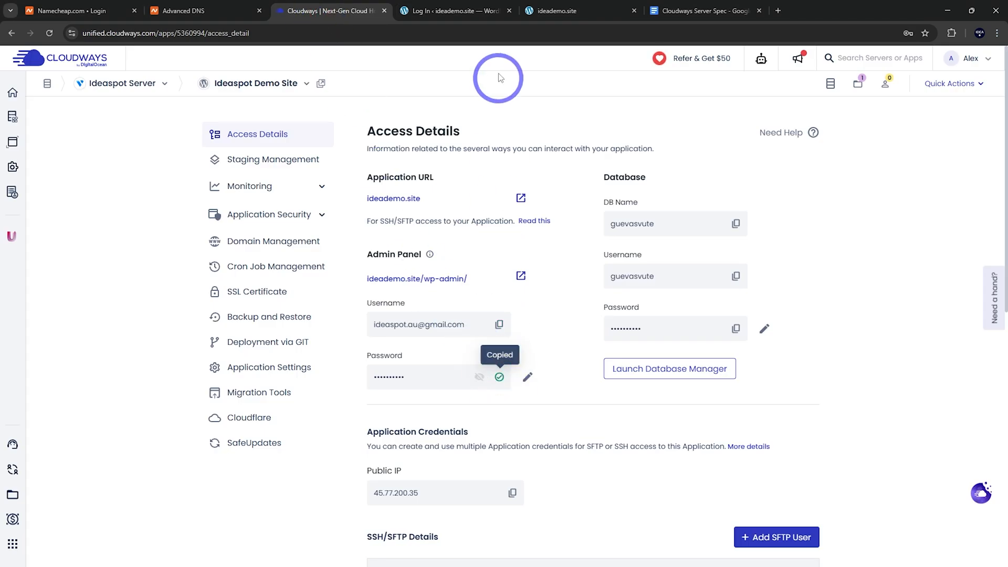
pyautogui.click(462, 9)
pyautogui.click(477, 230)
pyautogui.hotkey('ctrl', 'v')
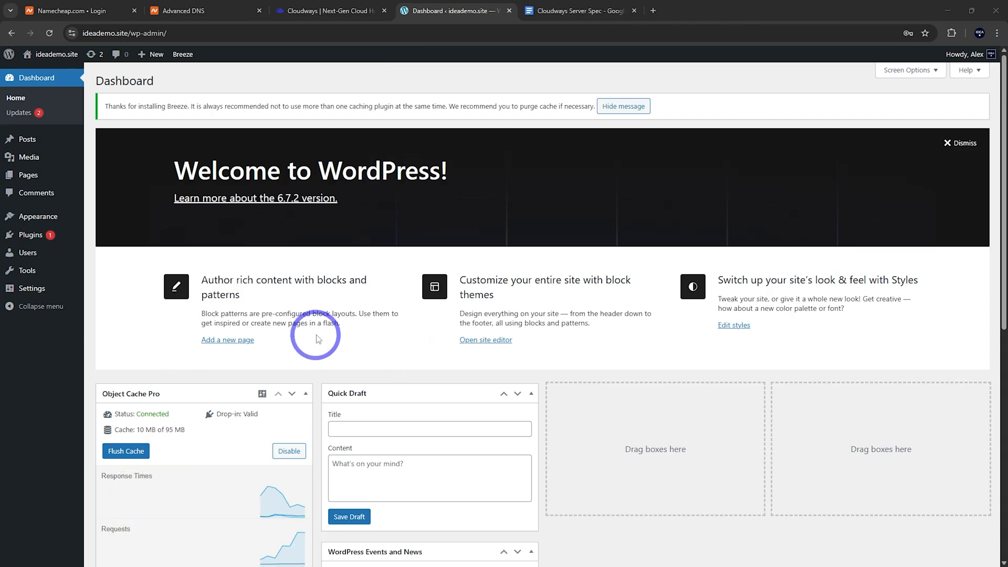
# Switch back to Cloudways and take an on-demand backup of the Ideaspot Demo Site application
pyautogui.click(346, 12)
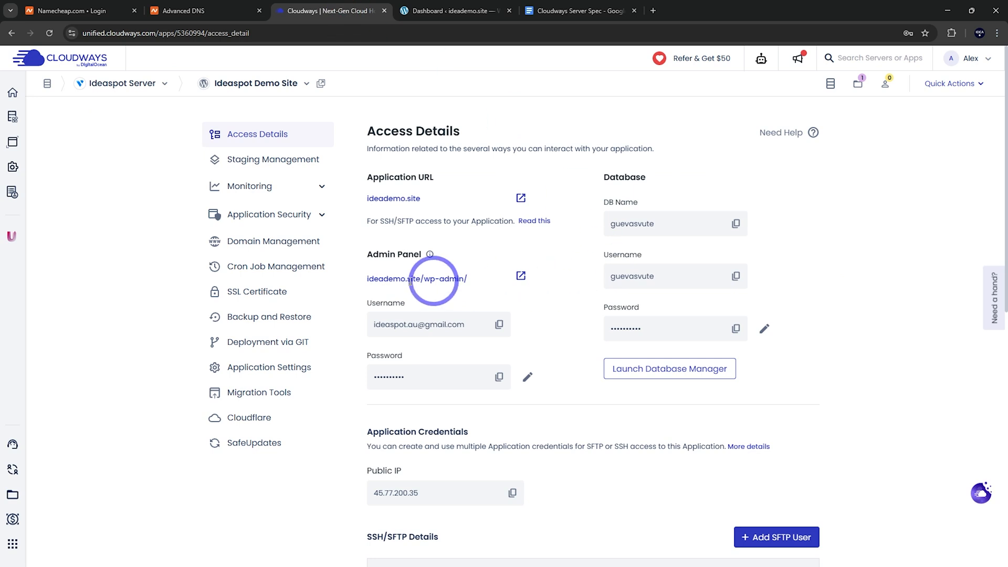
pyautogui.click(248, 322)
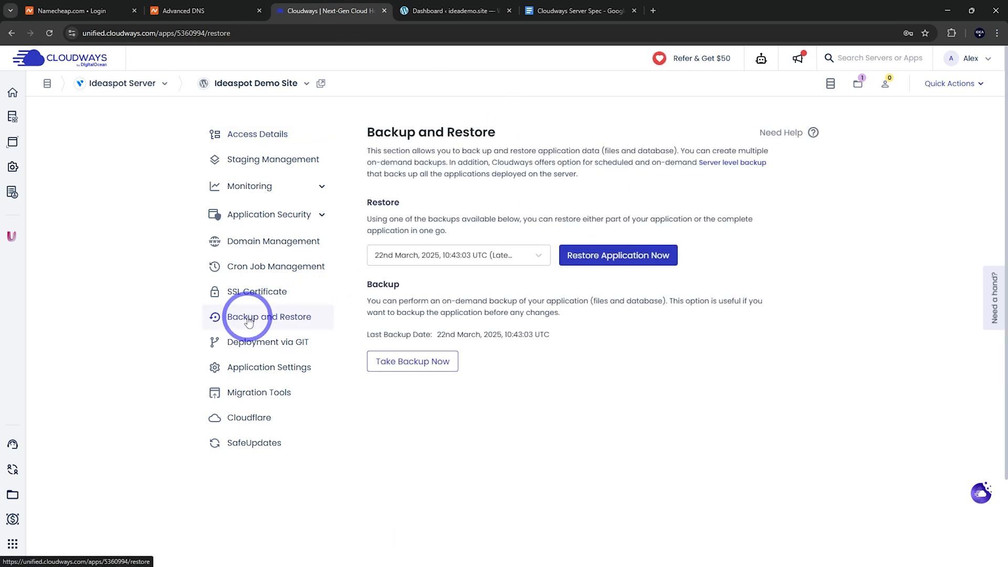
pyautogui.click(412, 361)
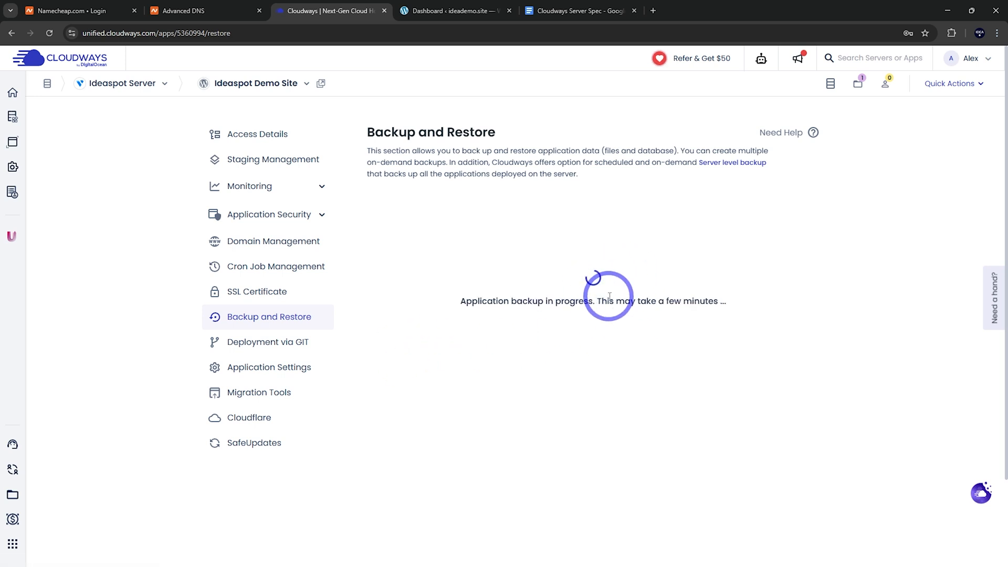
# Return to the WordPress dashboard, then install and activate the Astra theme from the popular themes
pyautogui.click(452, 12)
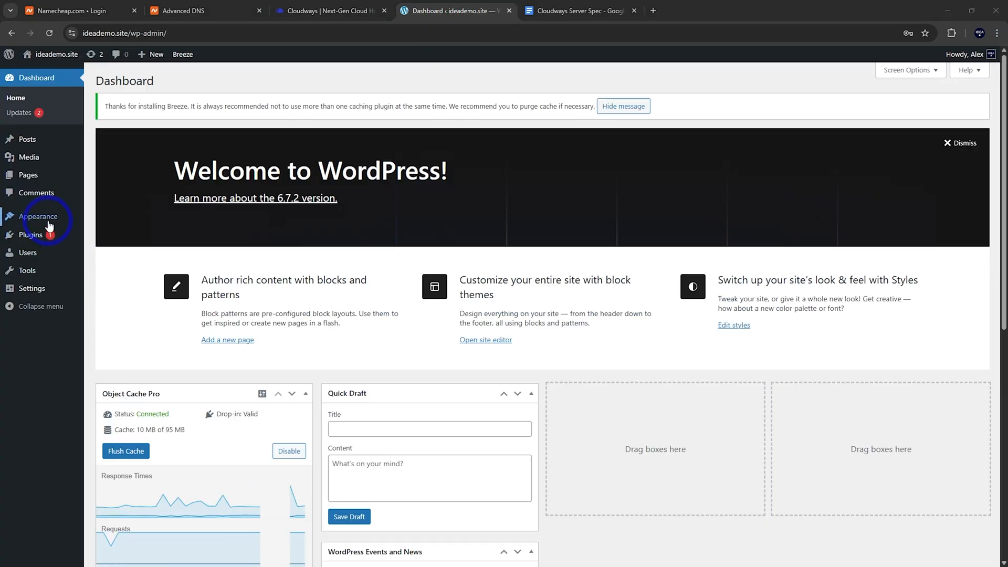
pyautogui.moveTo(49, 225)
pyautogui.click(101, 223)
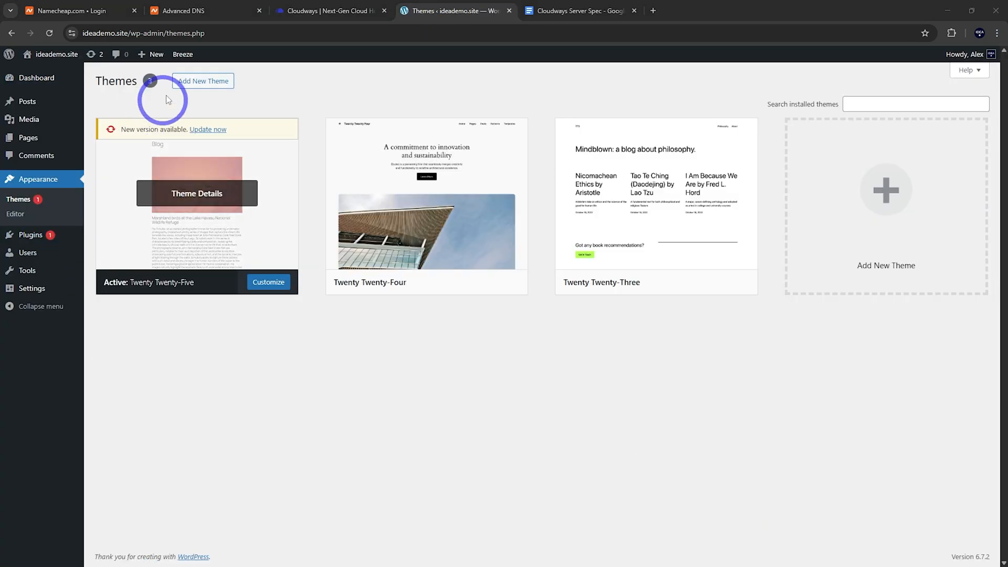
pyautogui.click(195, 83)
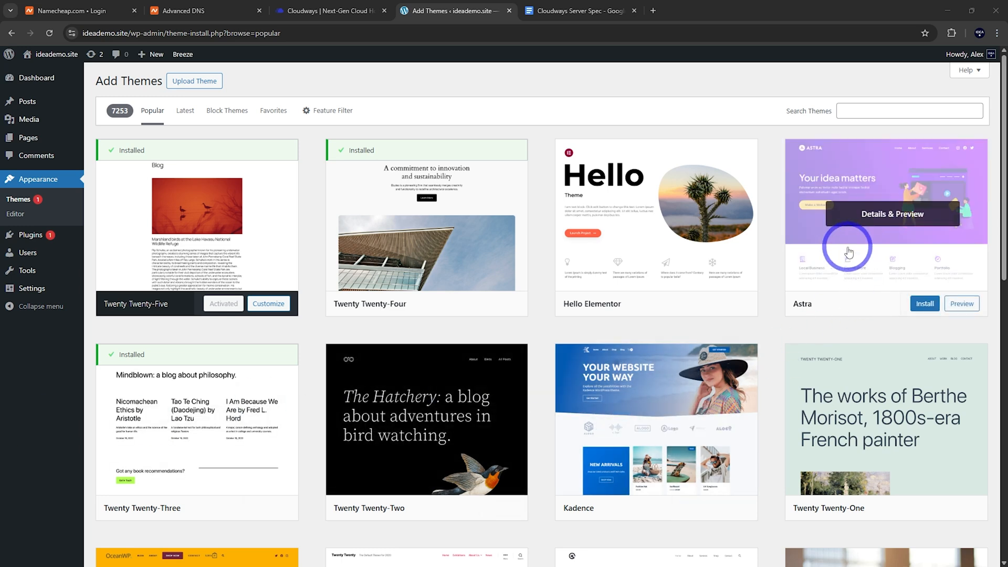
pyautogui.click(918, 312)
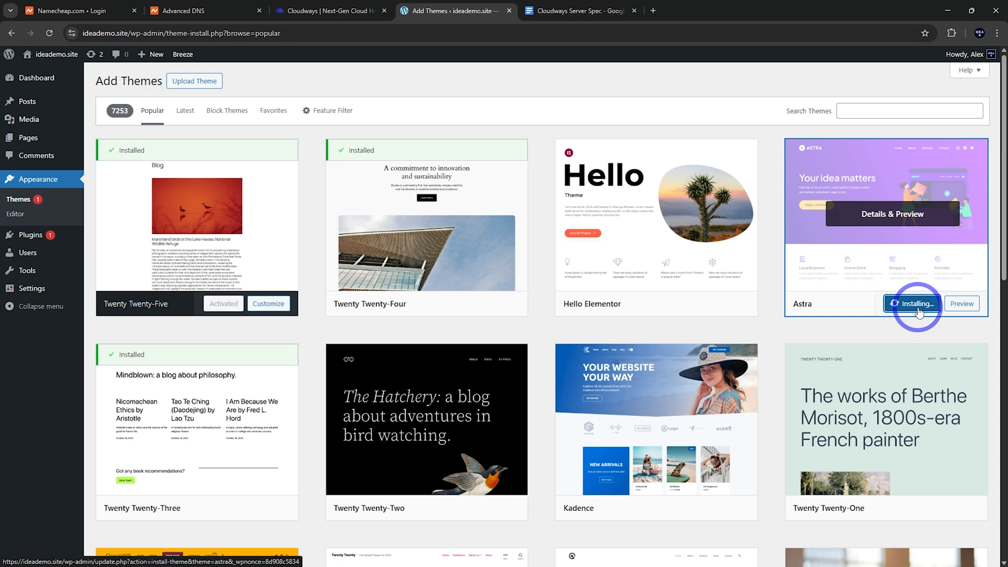
pyautogui.click(916, 309)
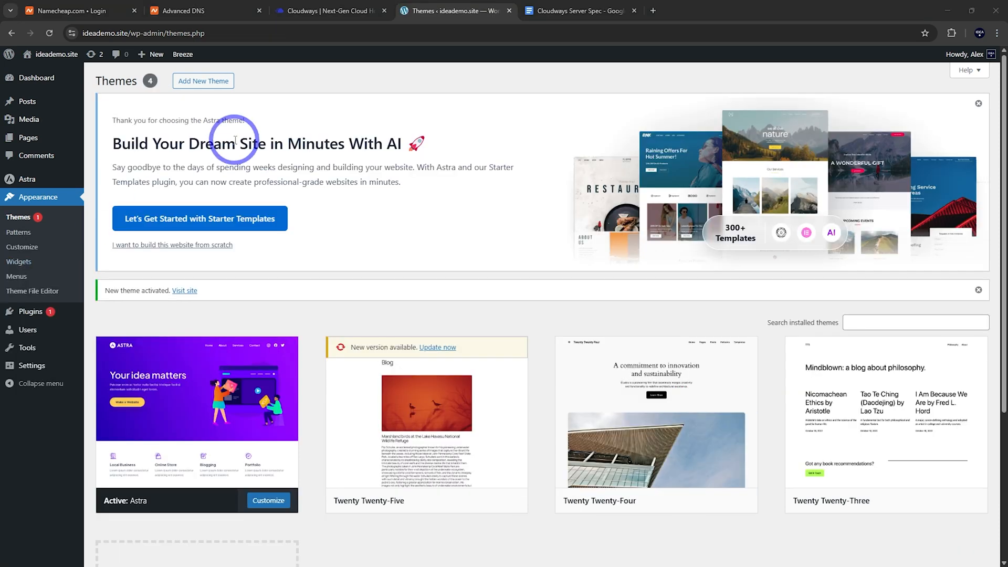
# Start Astra's Starter Templates with the AI Website Builder, sign up to ZipWP with Google, and connect the account to the site
pyautogui.click(194, 221)
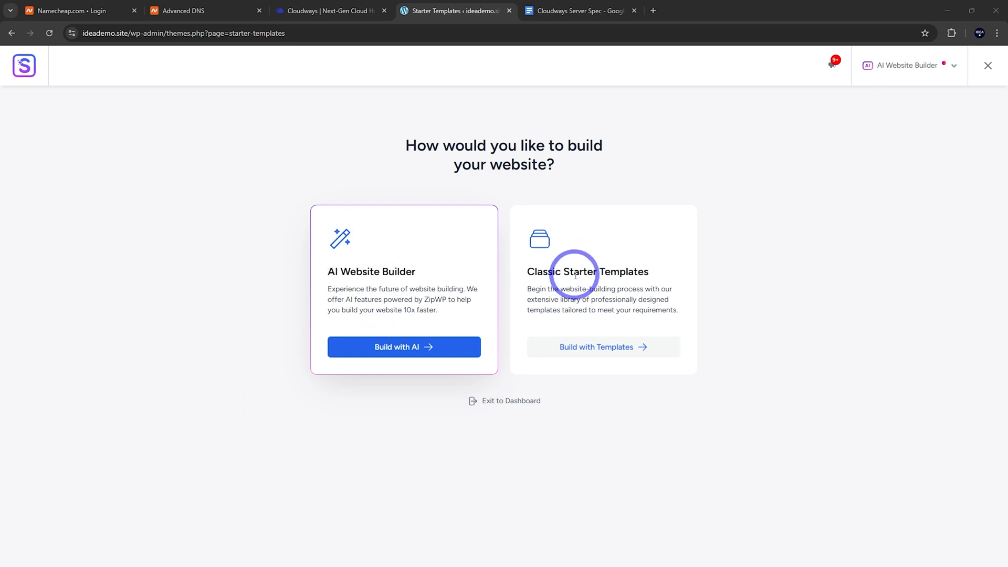
pyautogui.click(369, 348)
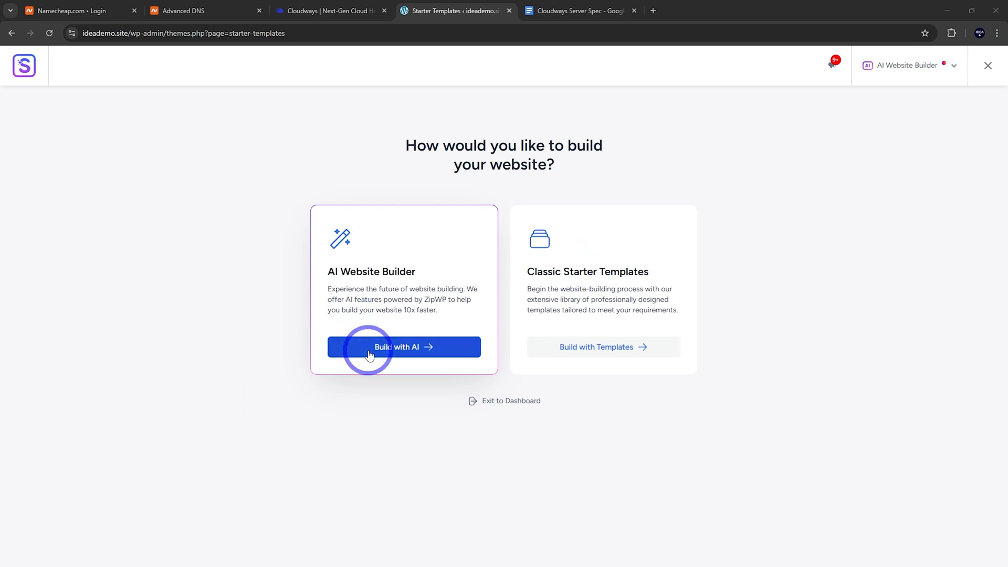
pyautogui.click(269, 336)
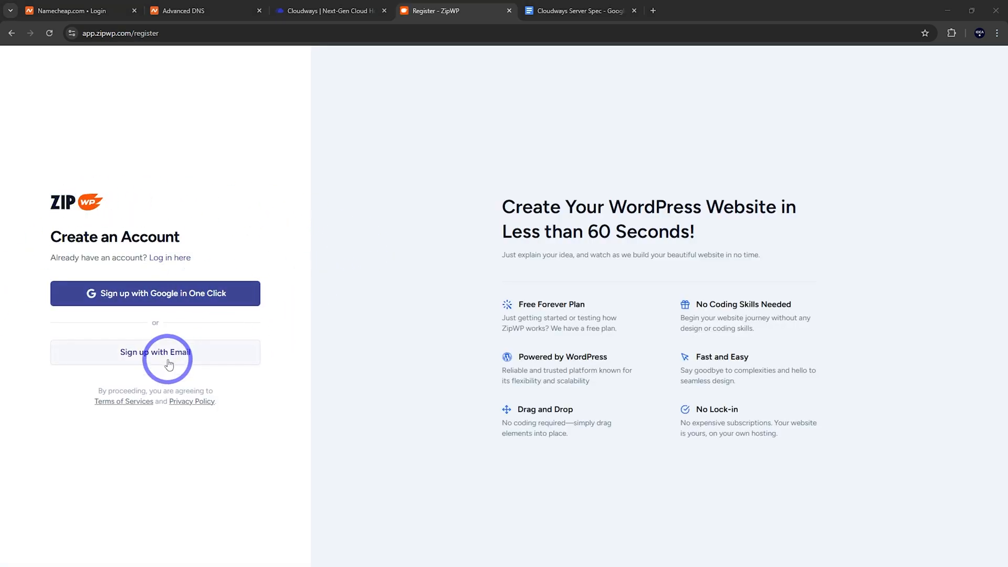
pyautogui.click(152, 297)
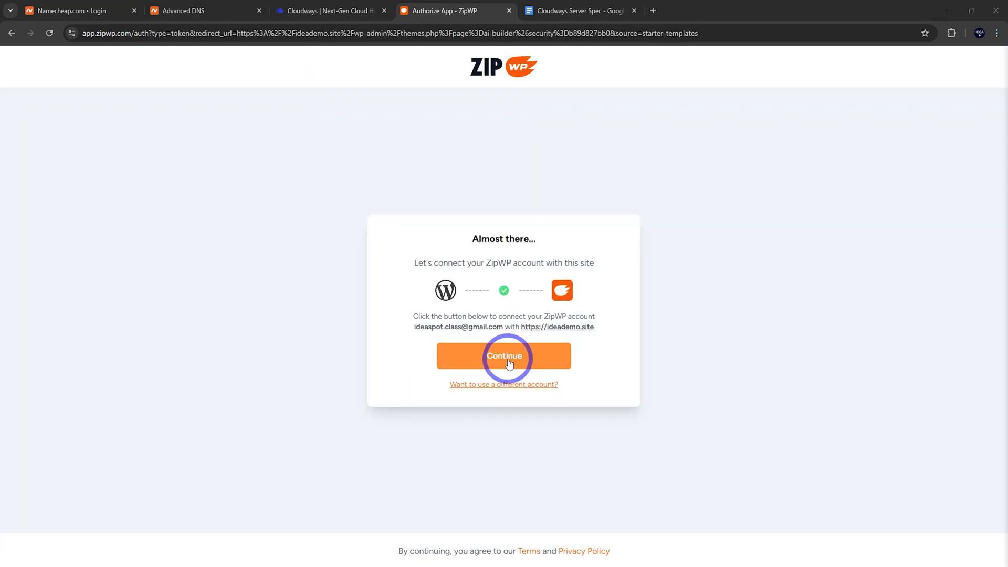
pyautogui.click(509, 361)
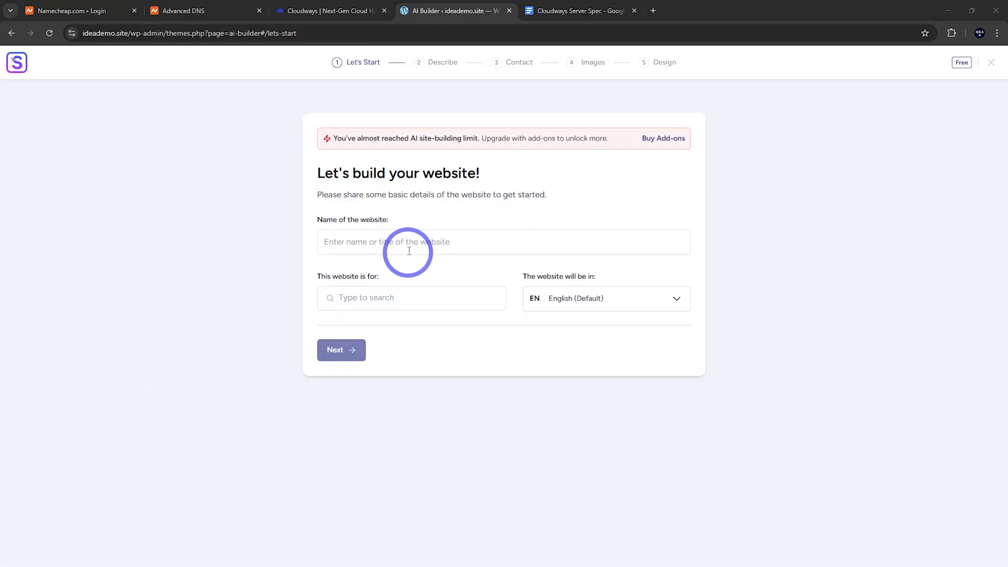
# Name the website Ideaspot Tutorials, set its category to Agency, and continue to the description
pyautogui.click(387, 241)
pyautogui.press('Down')
pyautogui.press('Return')
pyautogui.click(349, 296)
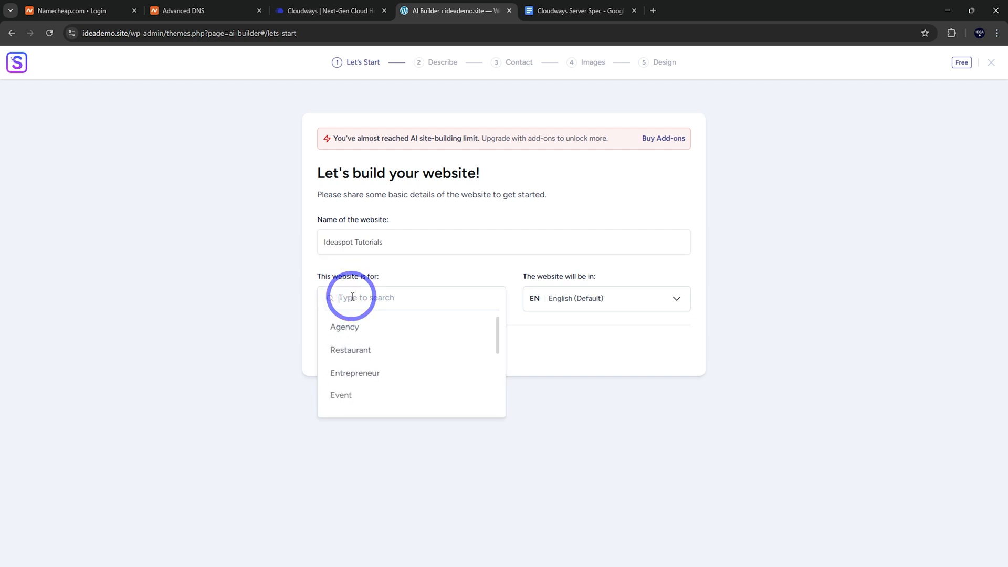
pyautogui.scroll(-5, 382, 344)
pyautogui.scroll(5, 381, 347)
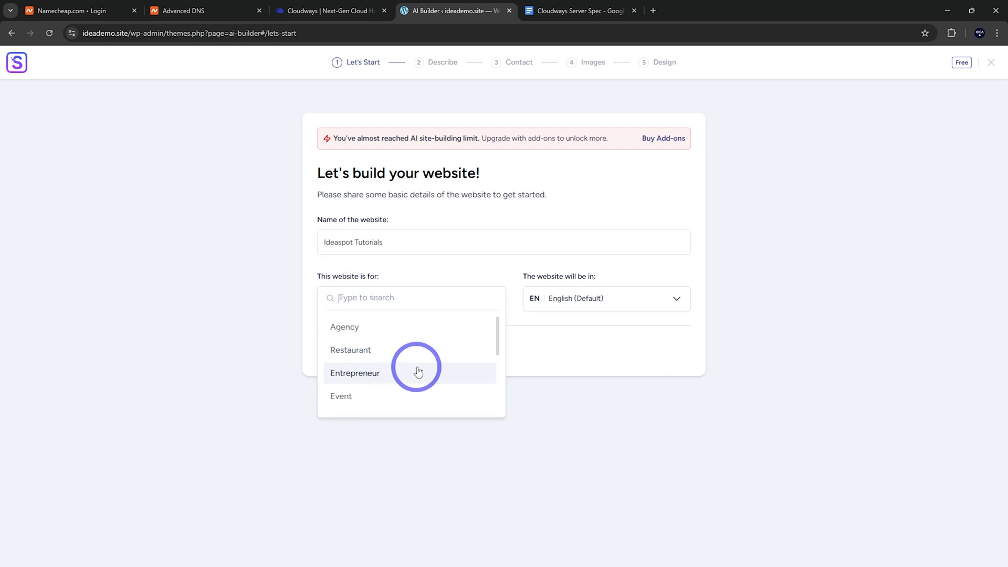
pyautogui.click(358, 330)
pyautogui.click(334, 355)
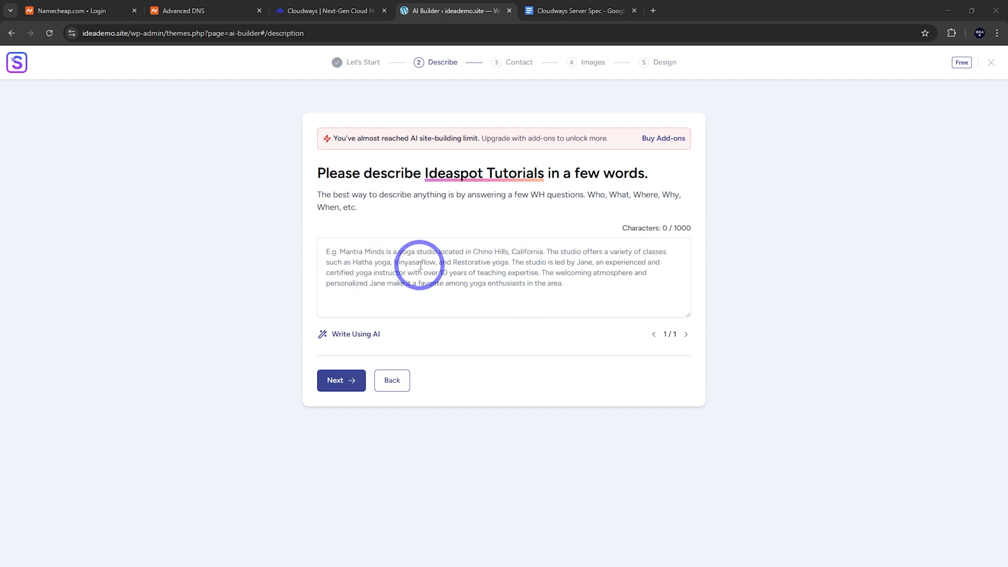
# Describe Ideaspot Tutorials as a Brisbane provider of web hosting, WordPress and web design tutorials and reviews, and continue to contact details
pyautogui.click(404, 259)
pyautogui.hotkey('ctrl', 'v')
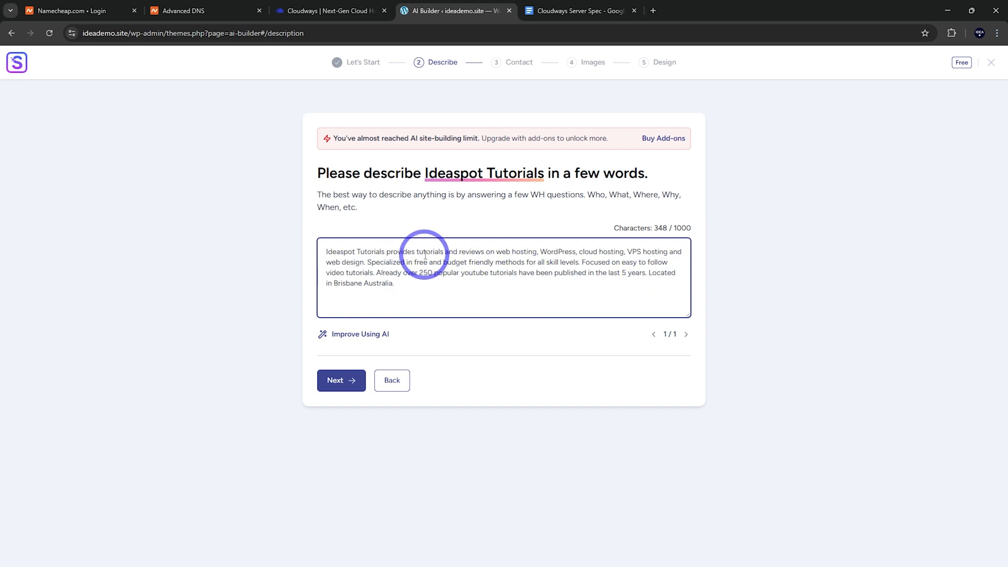
pyautogui.click(338, 381)
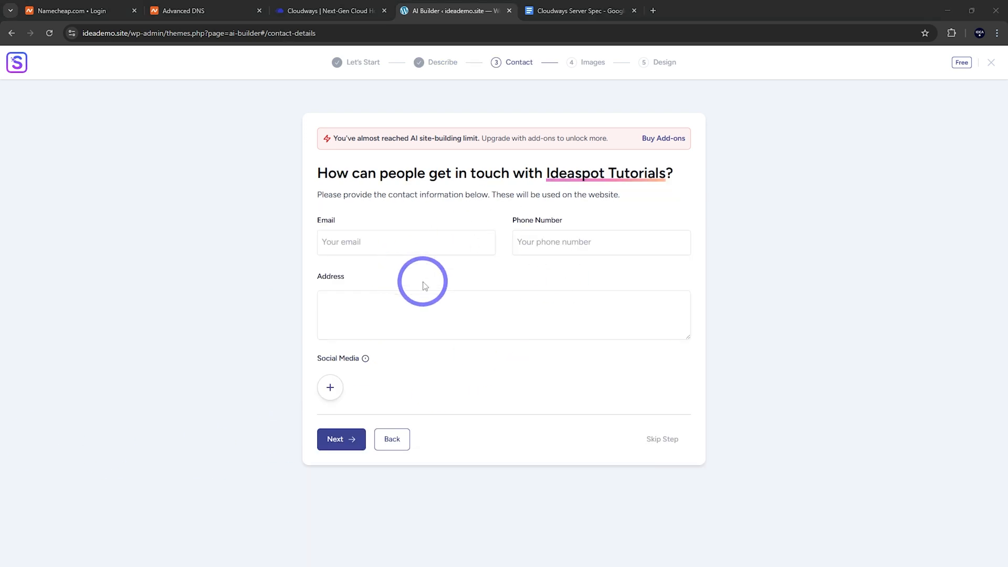
pyautogui.click(330, 387)
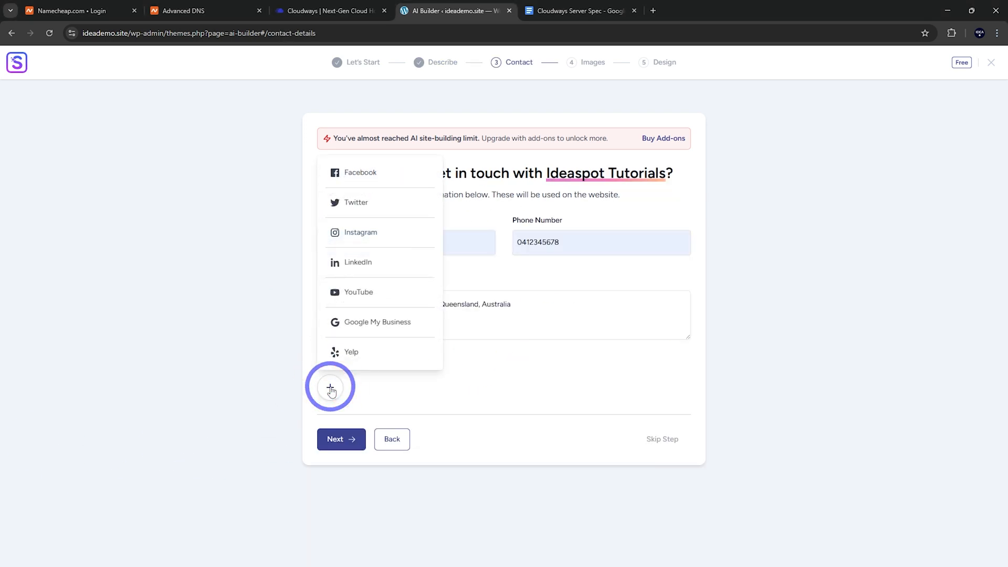
pyautogui.click(360, 173)
pyautogui.click(399, 386)
pyautogui.write('https://www.facebook.com/ideaspot.au')
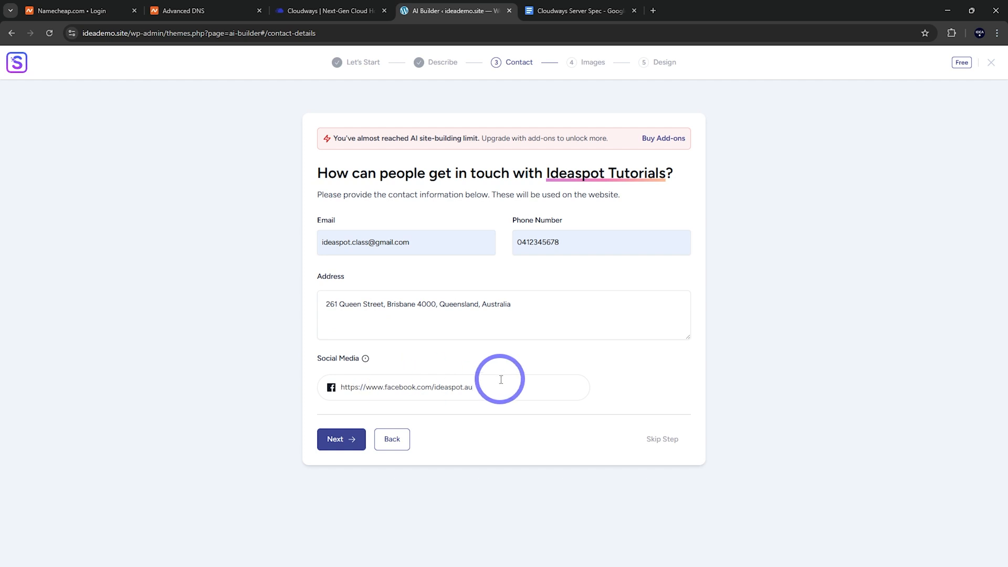
pyautogui.click(536, 389)
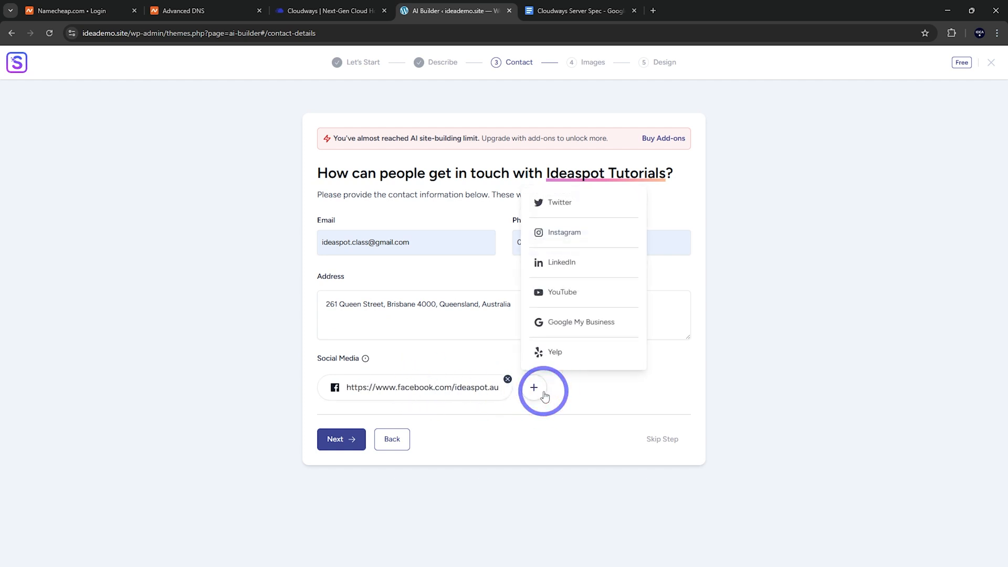
pyautogui.click(571, 297)
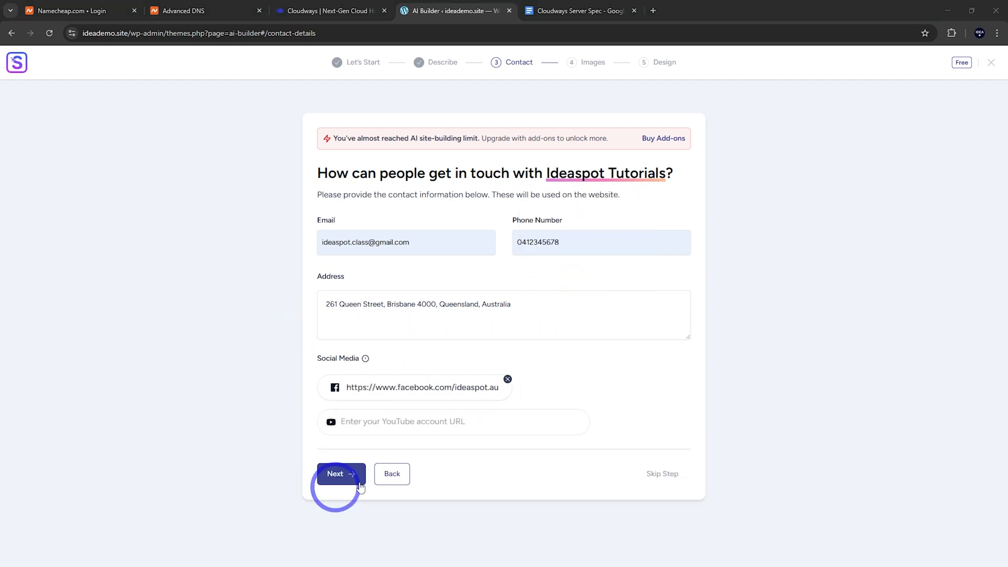
pyautogui.click(418, 422)
pyautogui.write('https://www.youtube.com/@ideaspot')
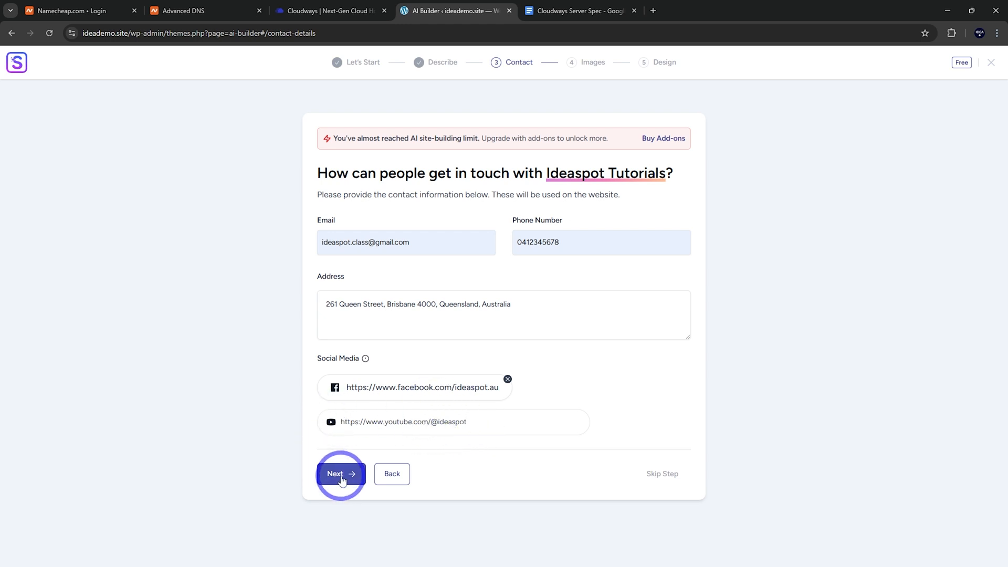
pyautogui.click(341, 479)
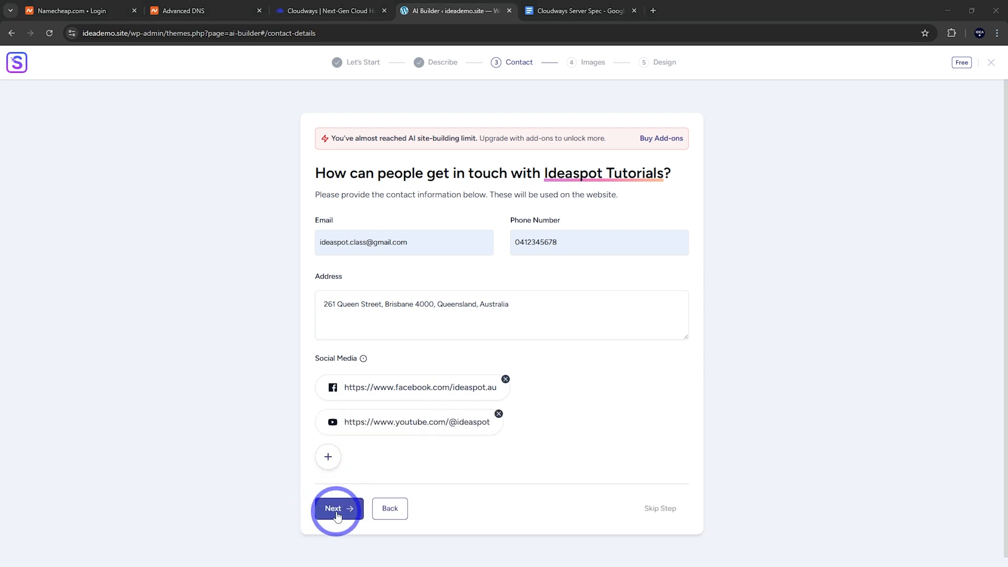
pyautogui.click(336, 508)
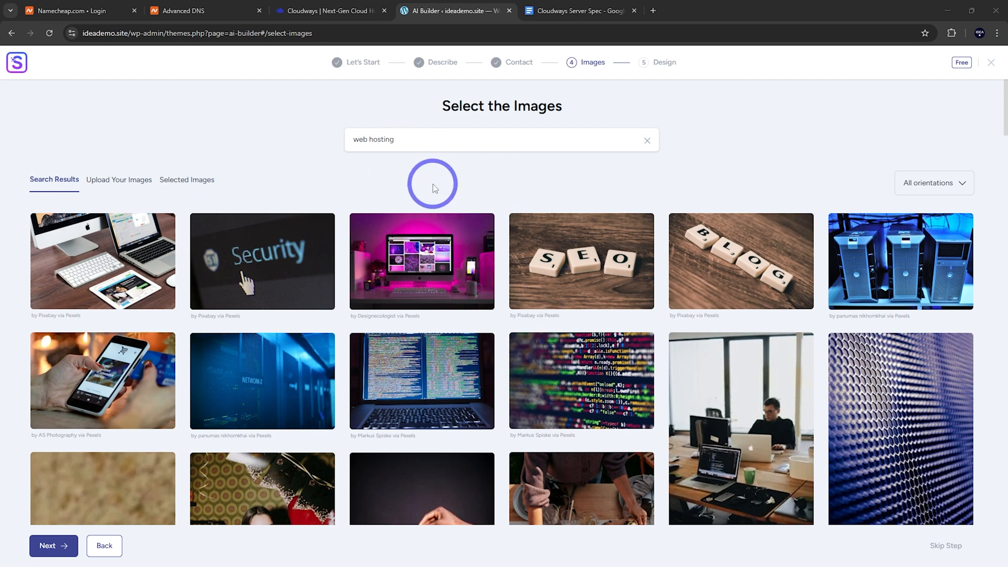
# Select four web hosting images, including the blue network server room and the blue-lit computer towers
pyautogui.click(252, 391)
pyautogui.click(896, 281)
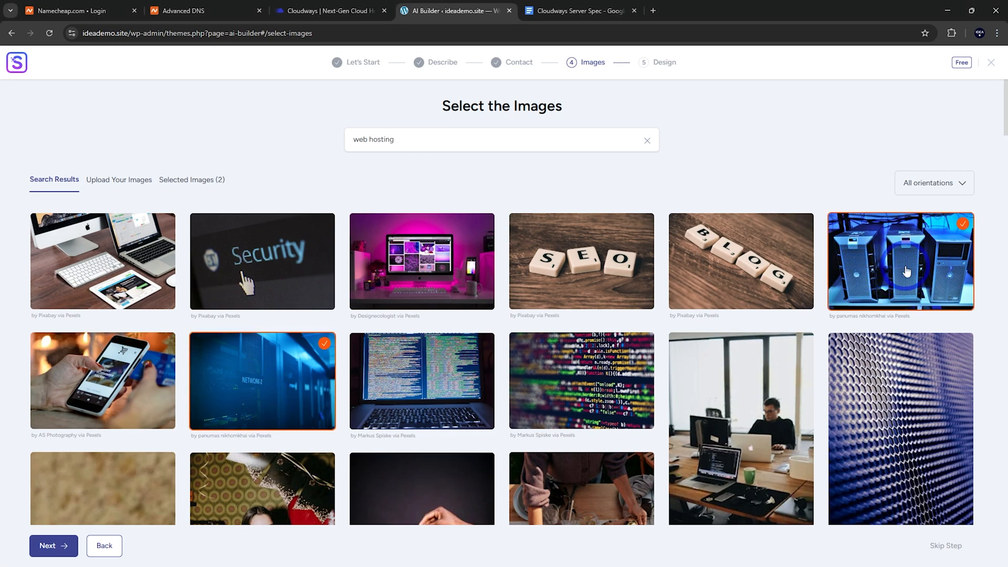
pyautogui.scroll(-6, 907, 271)
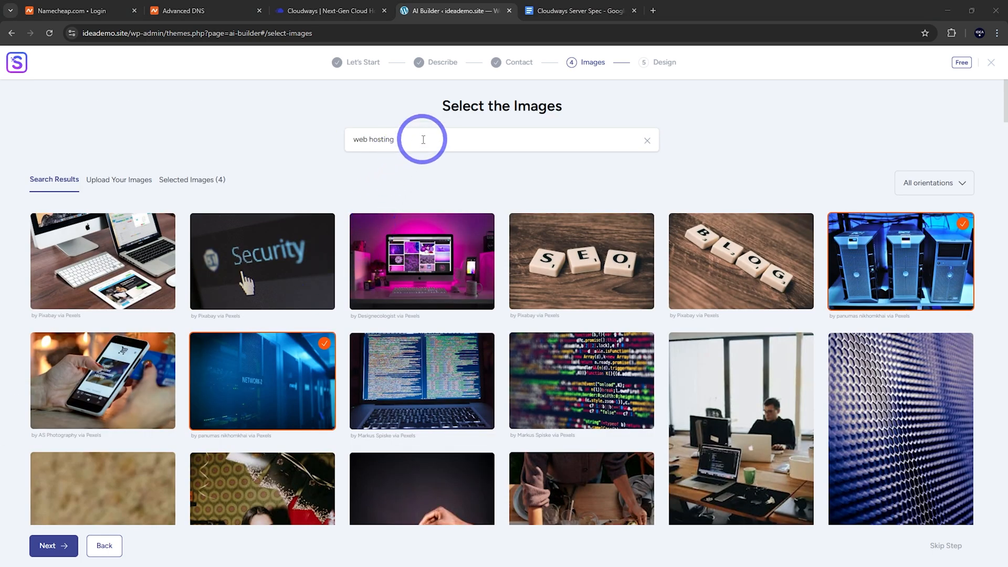
# Search the stock images for laptop, add several laptop photos including the man at the red-lit laptop, and continue to design selection
pyautogui.moveTo(424, 140); pyautogui.dragTo(340, 139)
pyautogui.write('la')
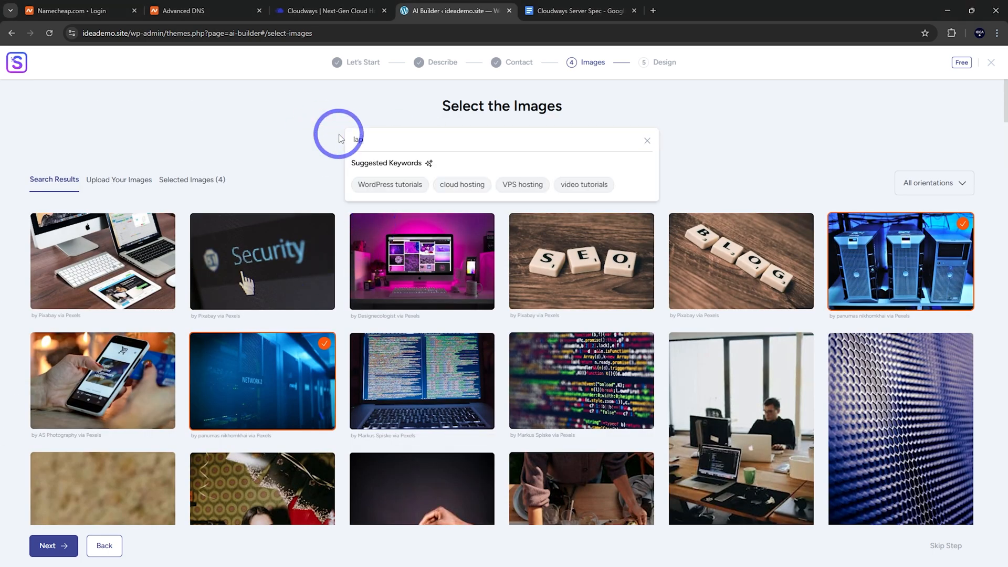
pyautogui.write('ptop')
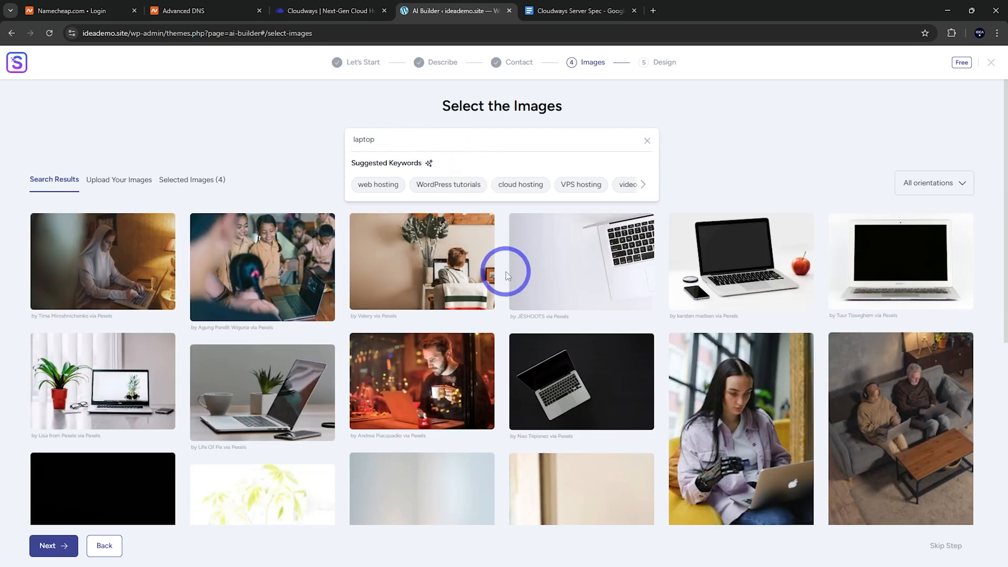
pyautogui.click(506, 272)
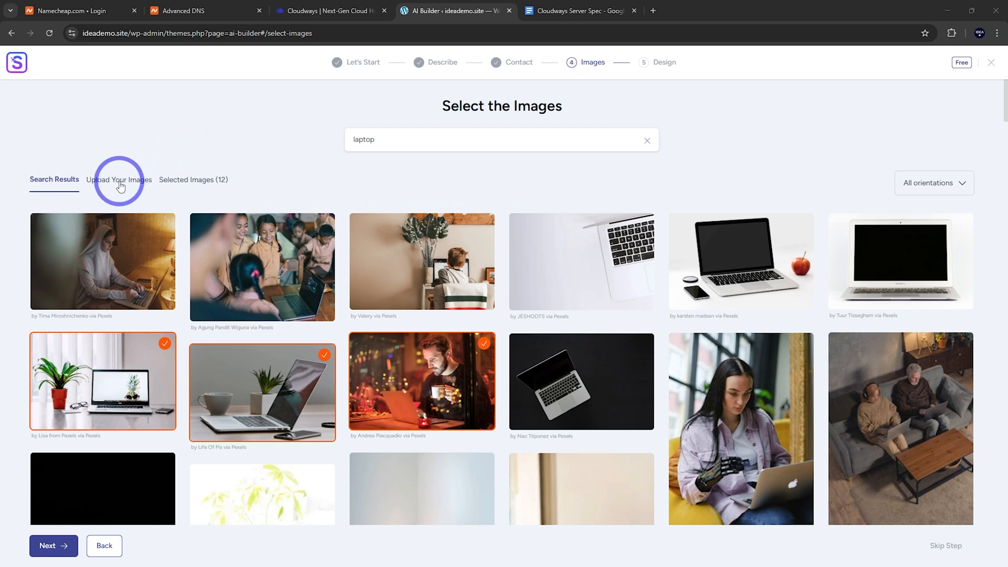
pyautogui.click(46, 546)
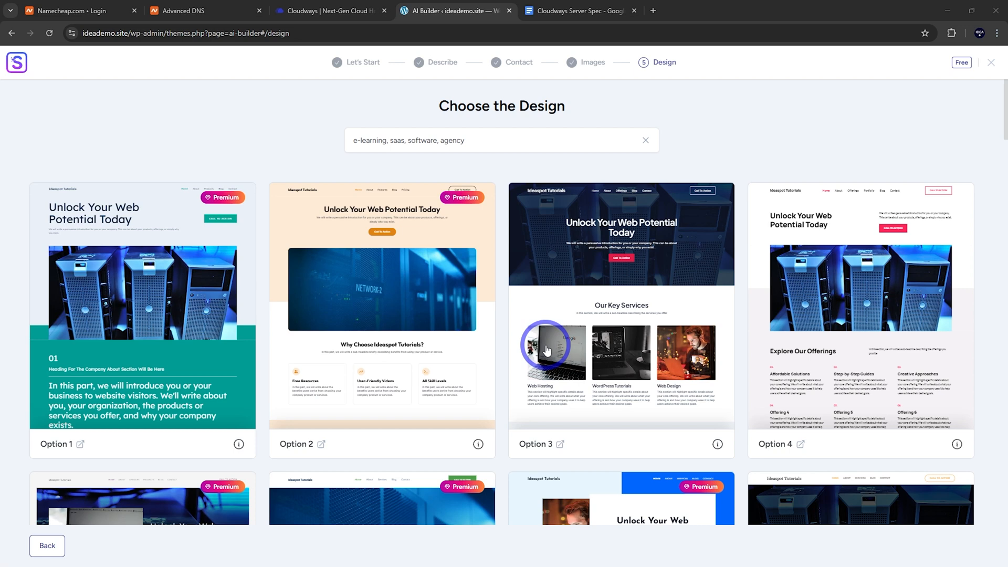
# Look through the website design options for free and premium layouts that suit the site
pyautogui.scroll(-9, 547, 350)
pyautogui.scroll(8, 672, 287)
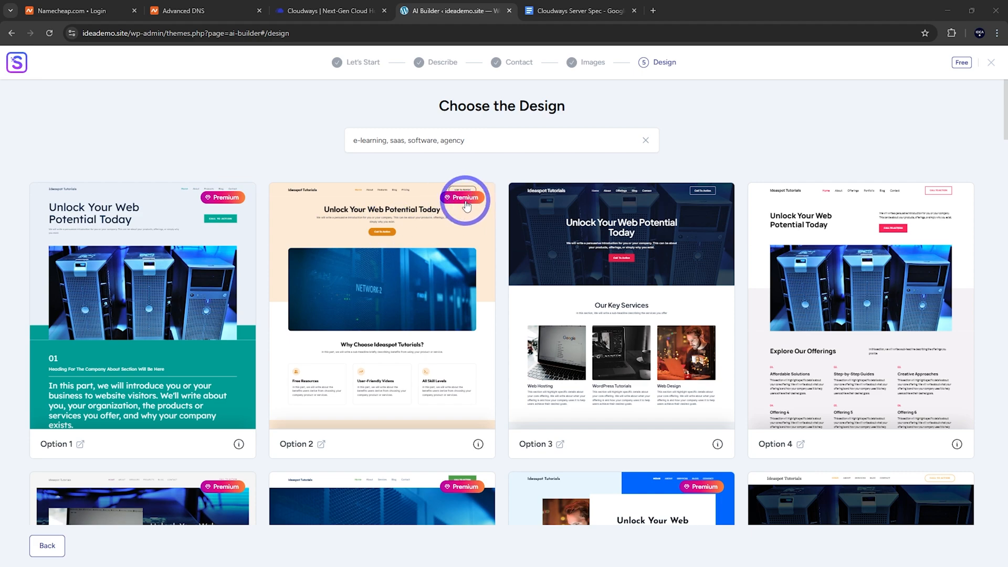
pyautogui.scroll(-2, 451, 263)
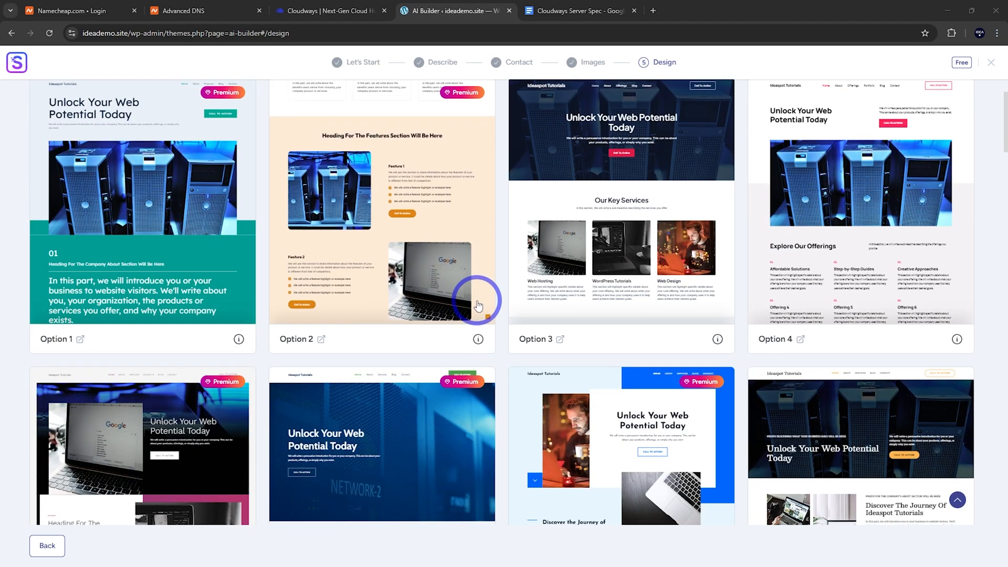
pyautogui.scroll(-15, 478, 305)
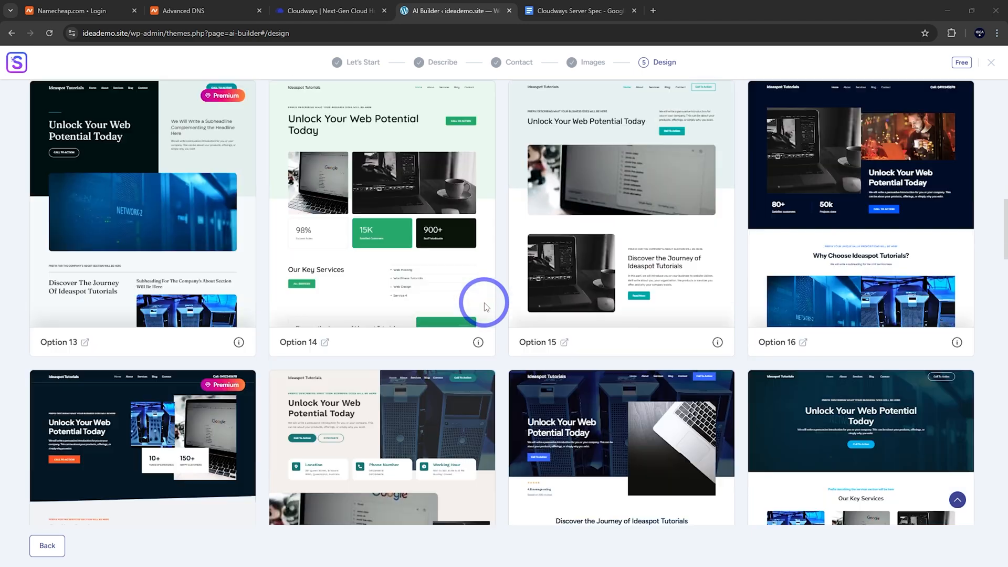
pyautogui.scroll(-20, 484, 303)
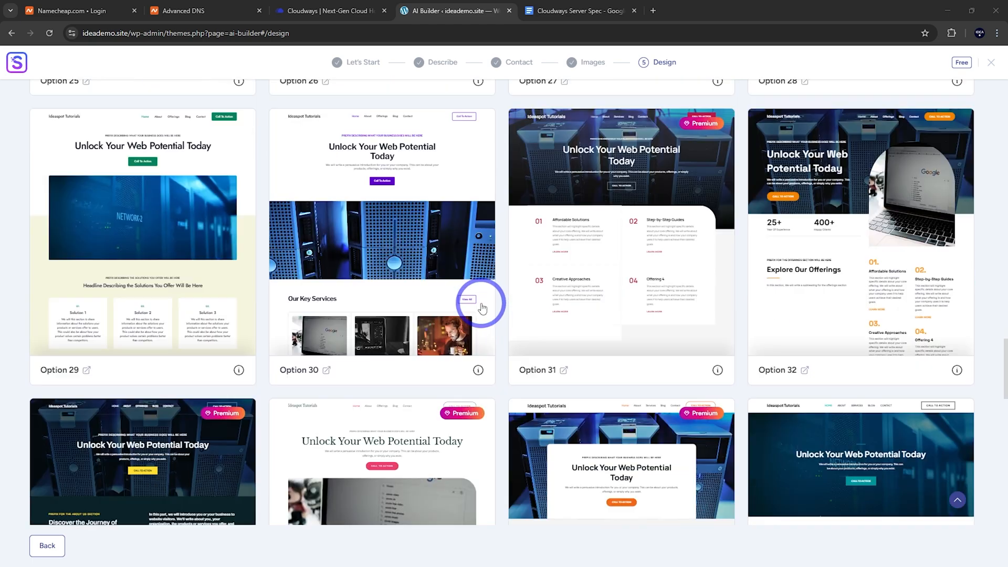
pyautogui.scroll(-20, 482, 308)
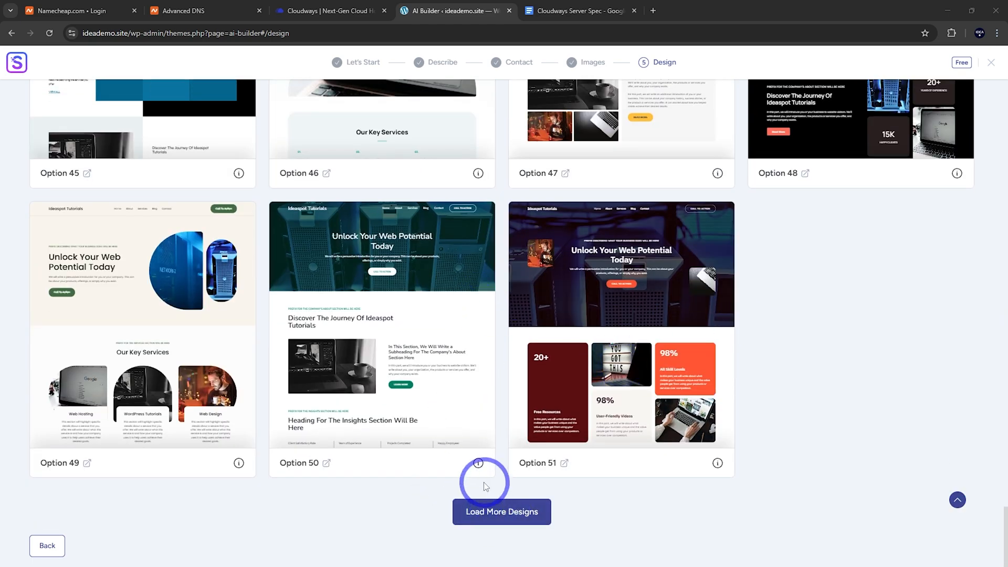
pyautogui.scroll(1, 861, 387)
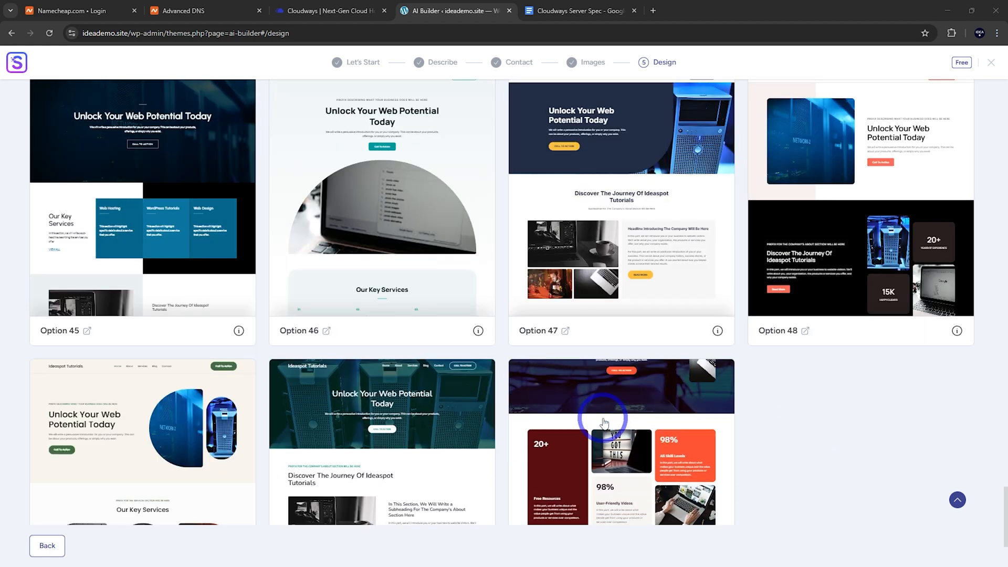
pyautogui.scroll(5, 594, 349)
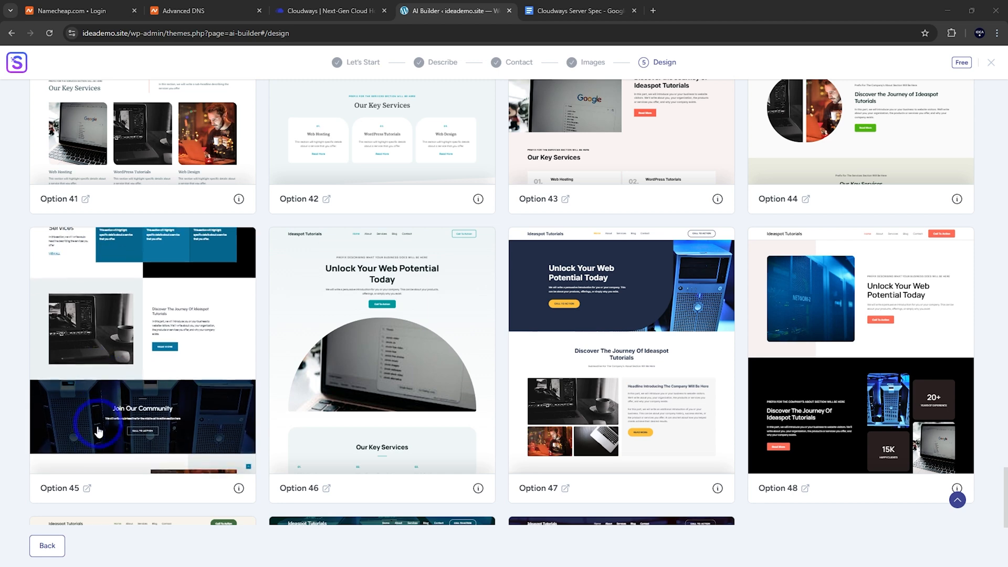
# Open the full preview of the Option 45 design and review its hero, services, about and call-to-action sections
pyautogui.click(87, 489)
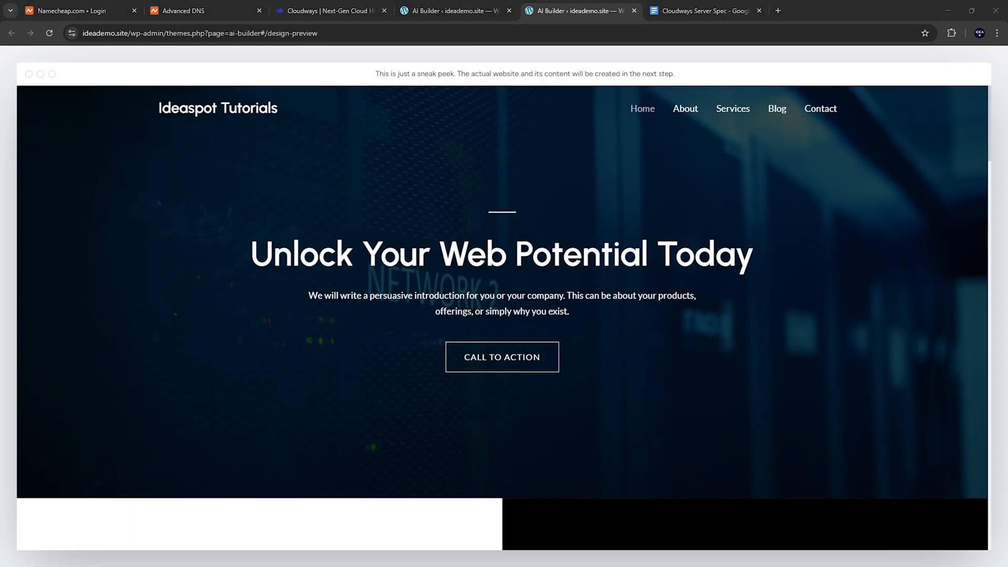
pyautogui.click(639, 264)
pyautogui.scroll(-10, 716, 283)
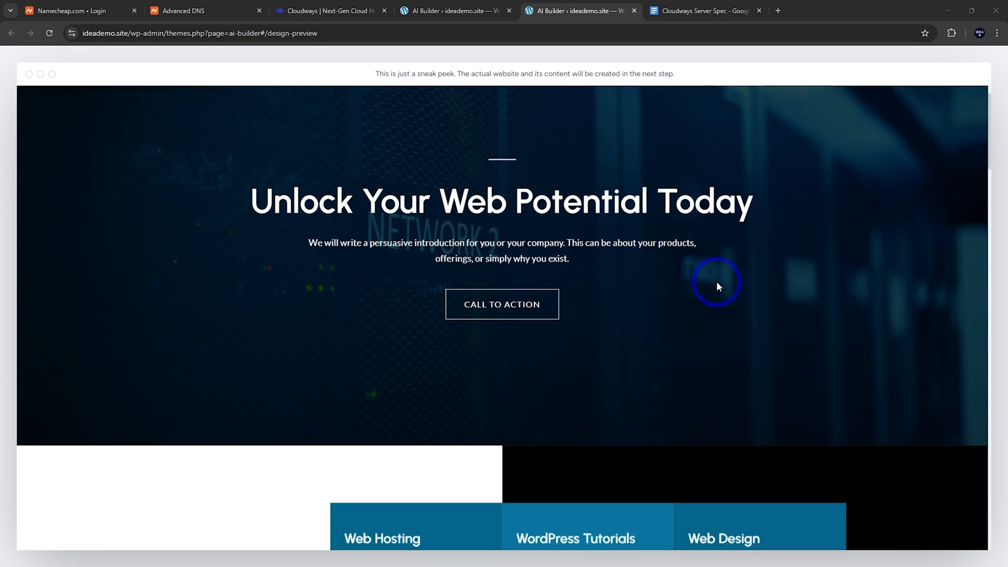
pyautogui.scroll(-12, 694, 299)
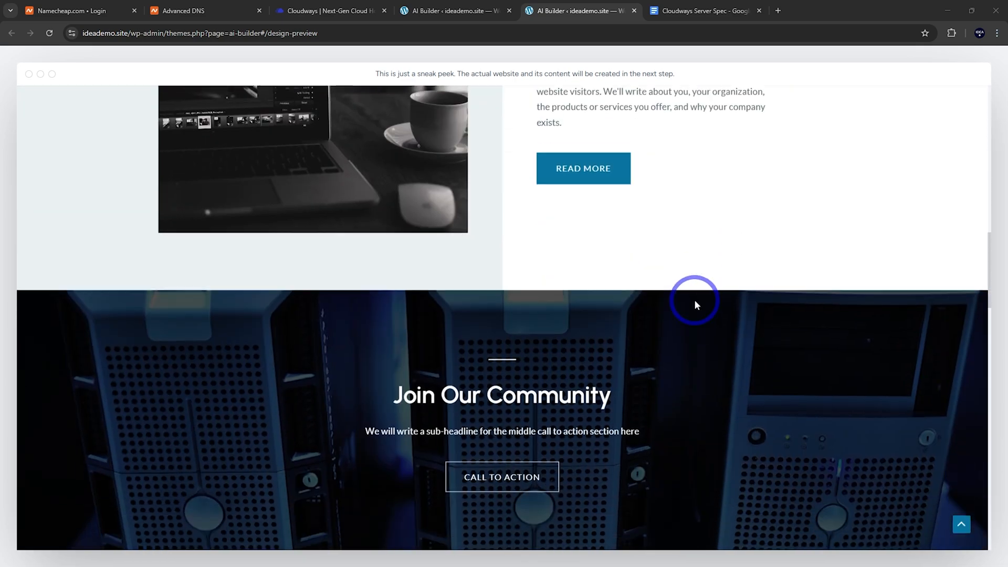
pyautogui.scroll(10, 694, 299)
pyautogui.scroll(15, 695, 301)
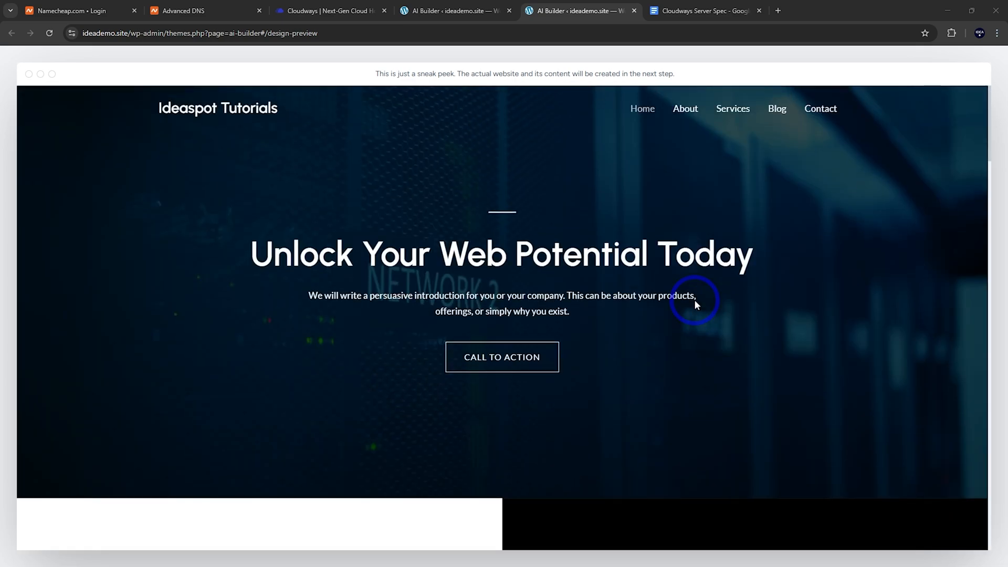
pyautogui.scroll(-8, 657, 356)
pyautogui.scroll(-3, 656, 355)
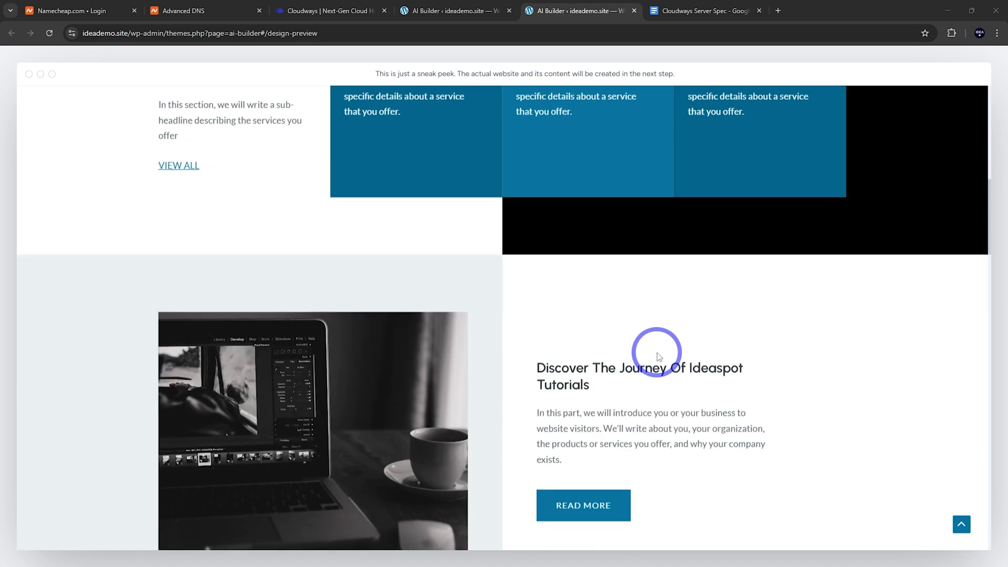
pyautogui.scroll(-3, 693, 365)
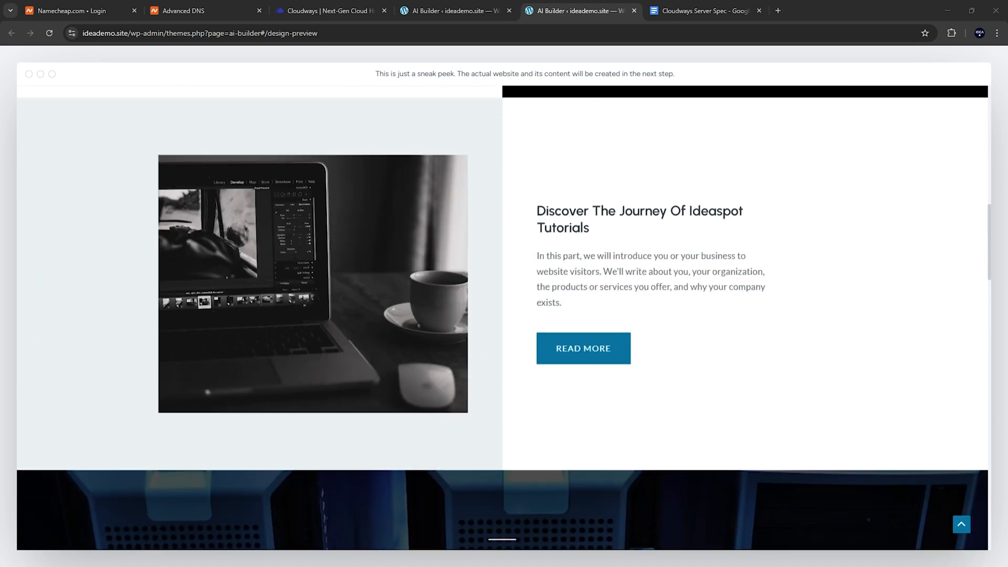
# Choose the Option 45 design in the AI builder and upload logo.png as the site logo with a width of 58 px
pyautogui.click(450, 11)
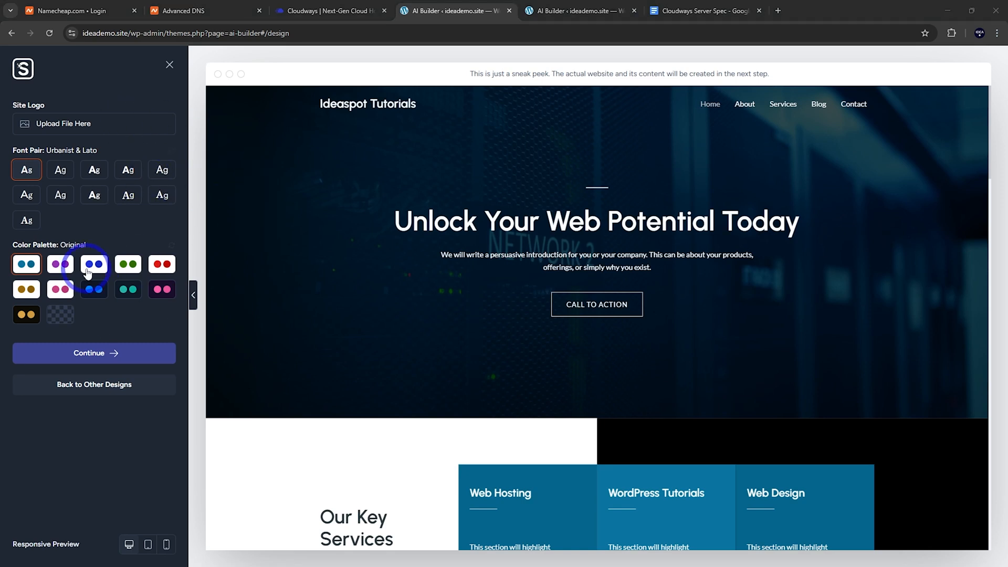
pyautogui.click(86, 137)
pyautogui.moveTo(19, 325); pyautogui.dragTo(364, 244)
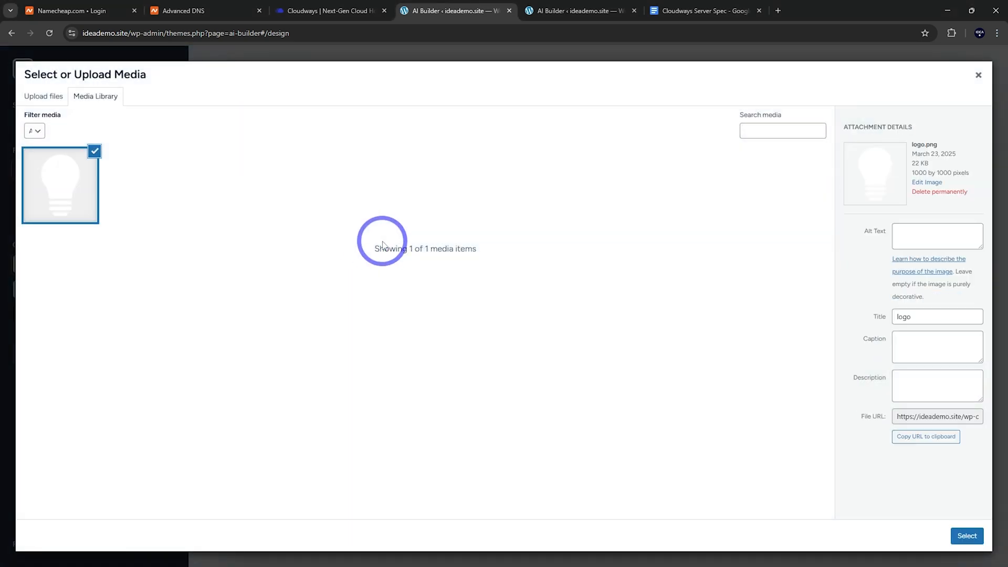
pyautogui.click(965, 536)
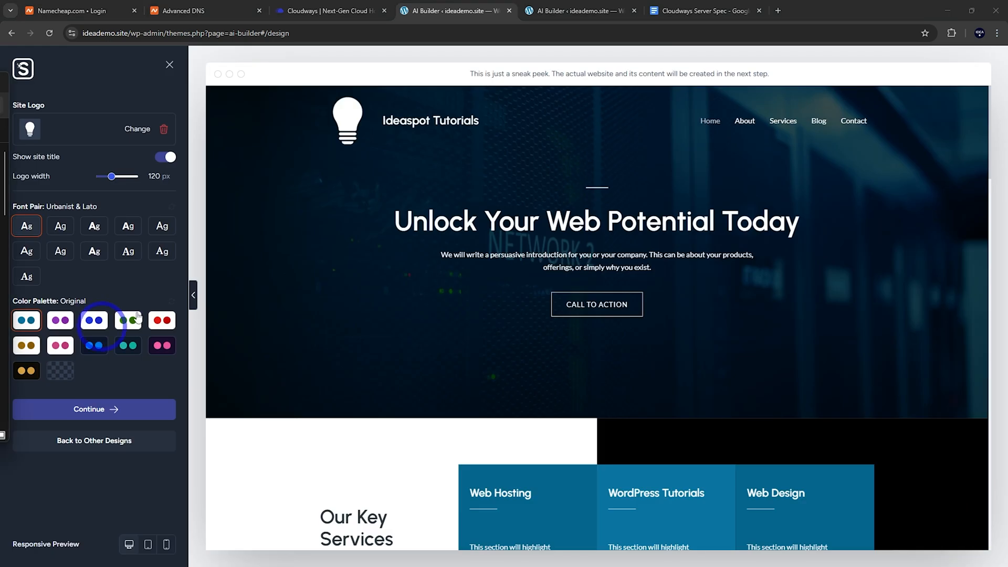
pyautogui.moveTo(111, 178); pyautogui.dragTo(98, 178)
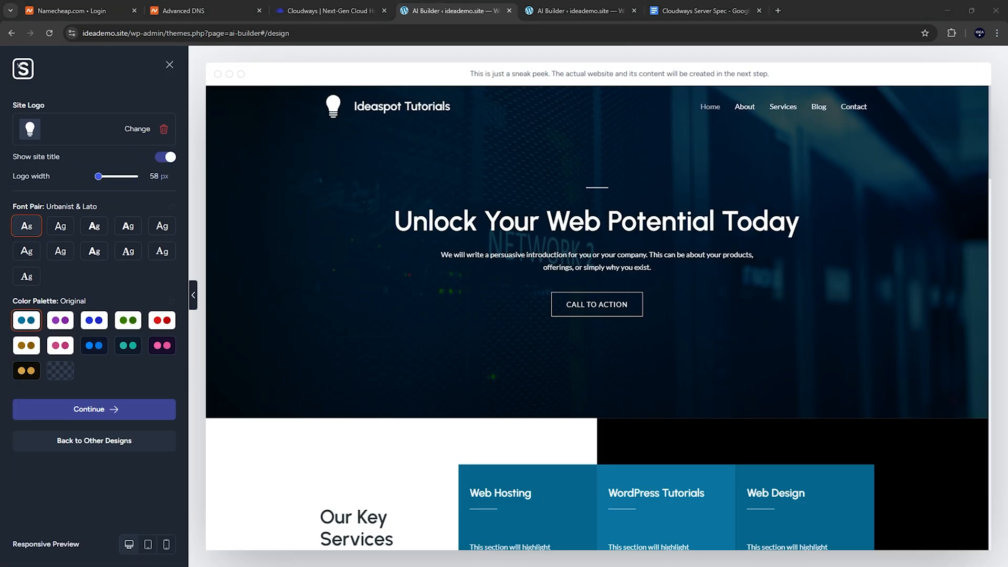
# Try alternative colour palettes, including Style 2, Custom and Style 7, and return to the Original palette
pyautogui.click(50, 321)
pyautogui.click(94, 321)
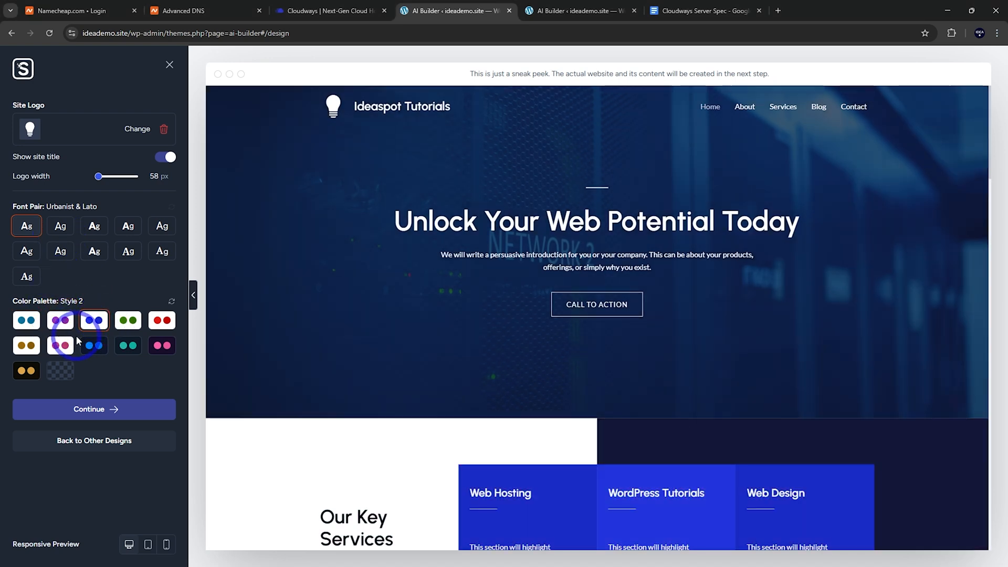
pyautogui.click(63, 372)
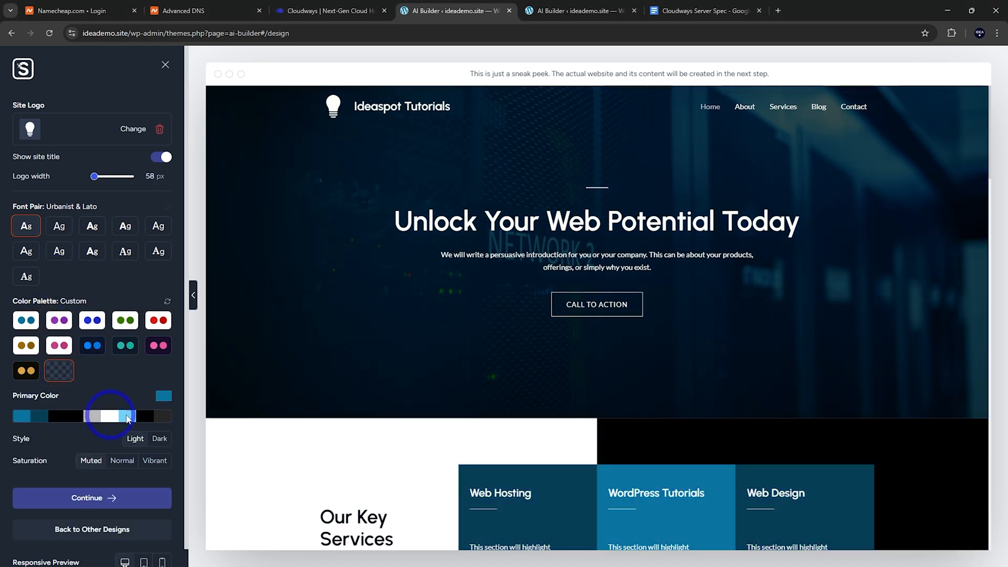
pyautogui.scroll(-1, 95, 406)
pyautogui.click(164, 377)
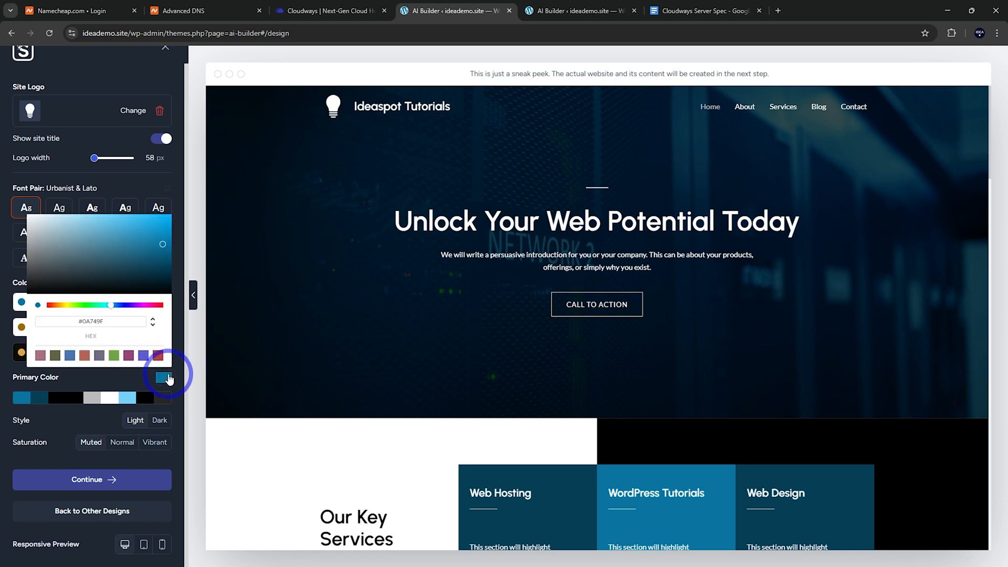
pyautogui.click(109, 389)
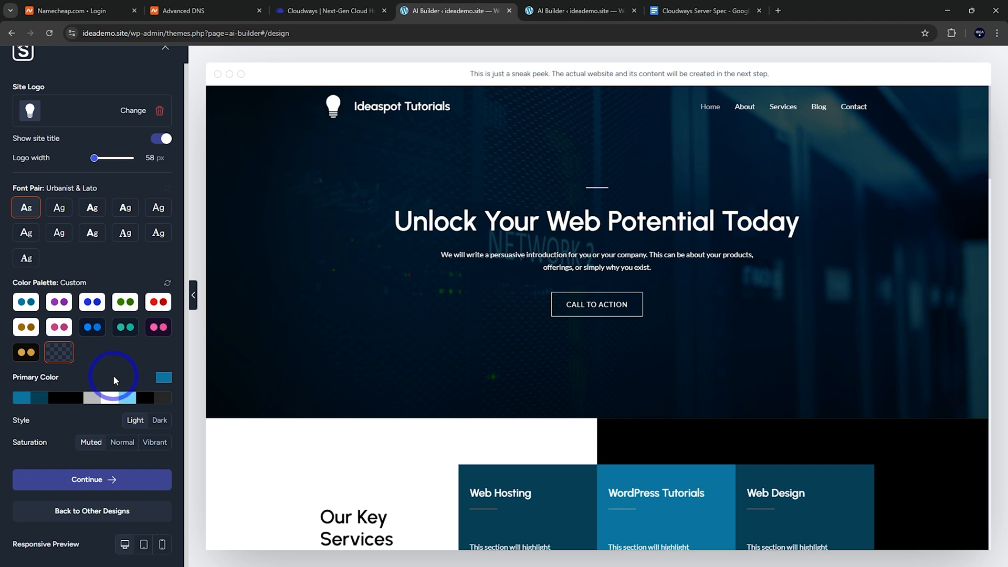
pyautogui.click(91, 327)
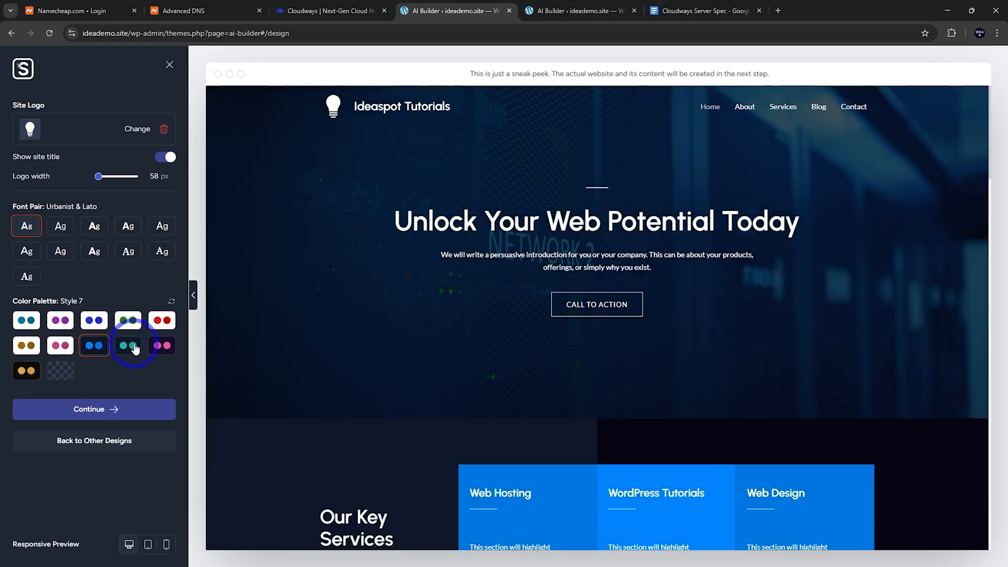
pyautogui.click(134, 347)
pyautogui.click(28, 320)
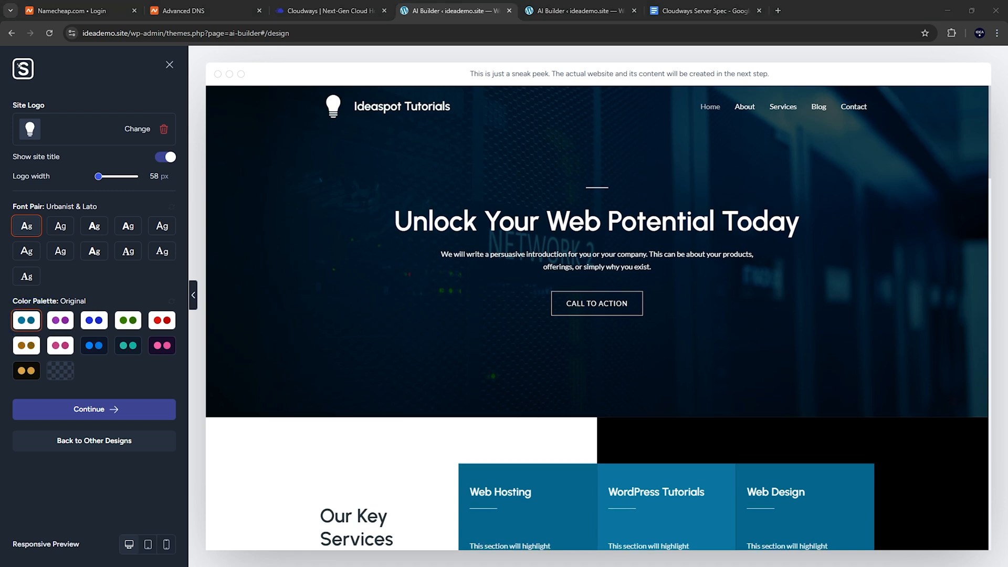
# Compare several font pairs, including Plus Jakarta Sans & Manrope and Lexend & DM Sans, and choose Outfit & DM Sans
pyautogui.click(67, 231)
pyautogui.click(92, 229)
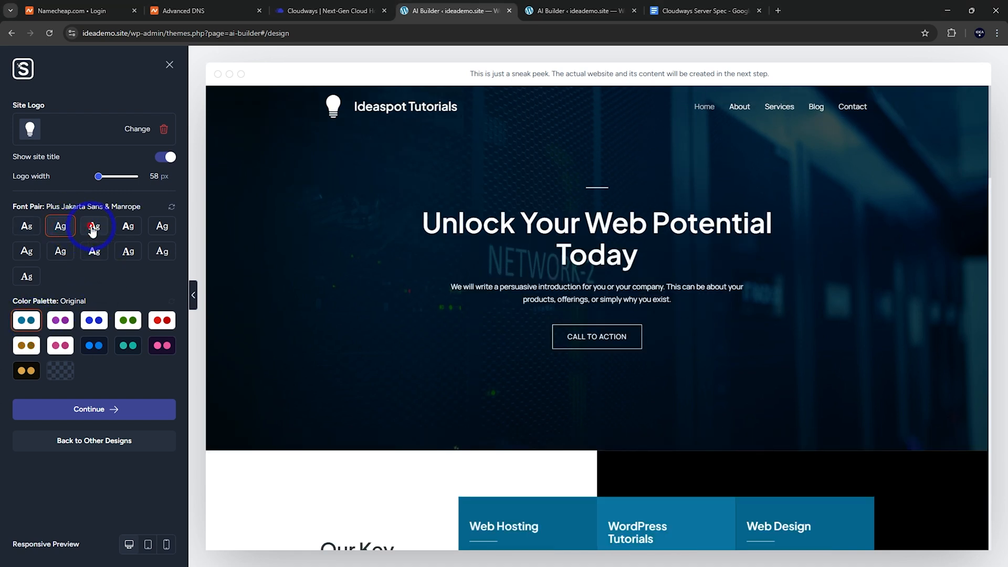
pyautogui.click(137, 229)
pyautogui.click(95, 227)
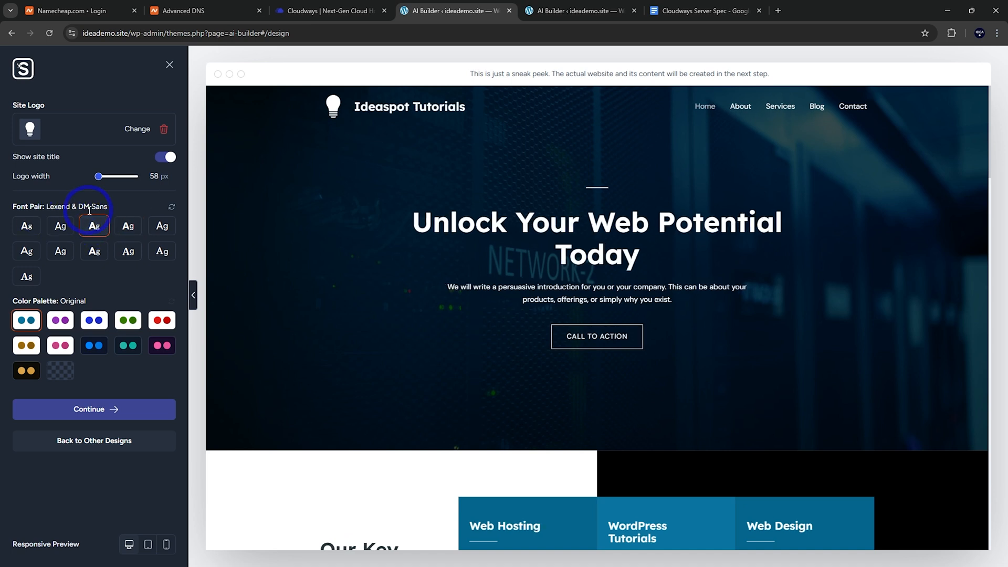
pyautogui.click(94, 253)
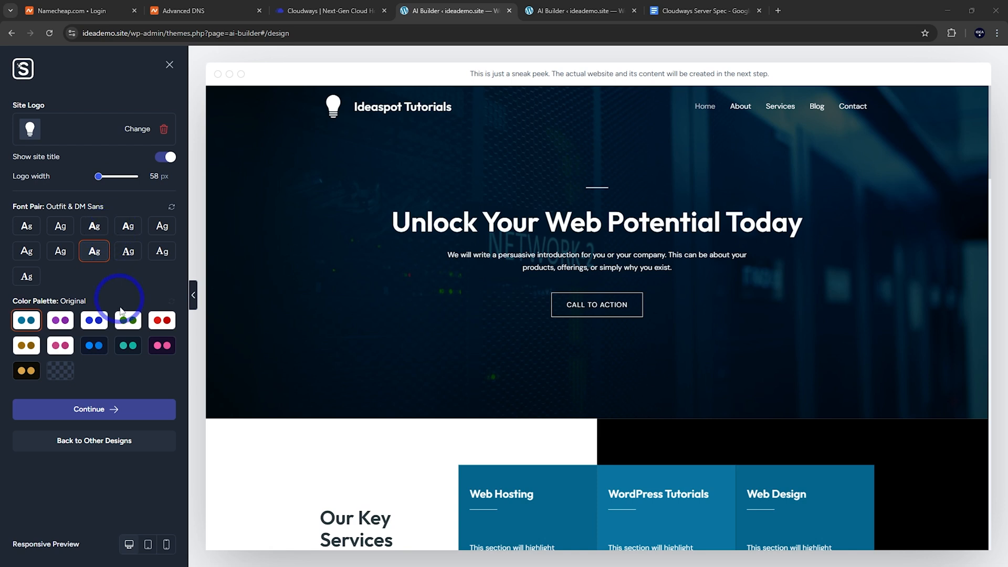
# Build the website with the preselected blog, page builder, contact form and SMTP features, and open the finished site
pyautogui.click(101, 415)
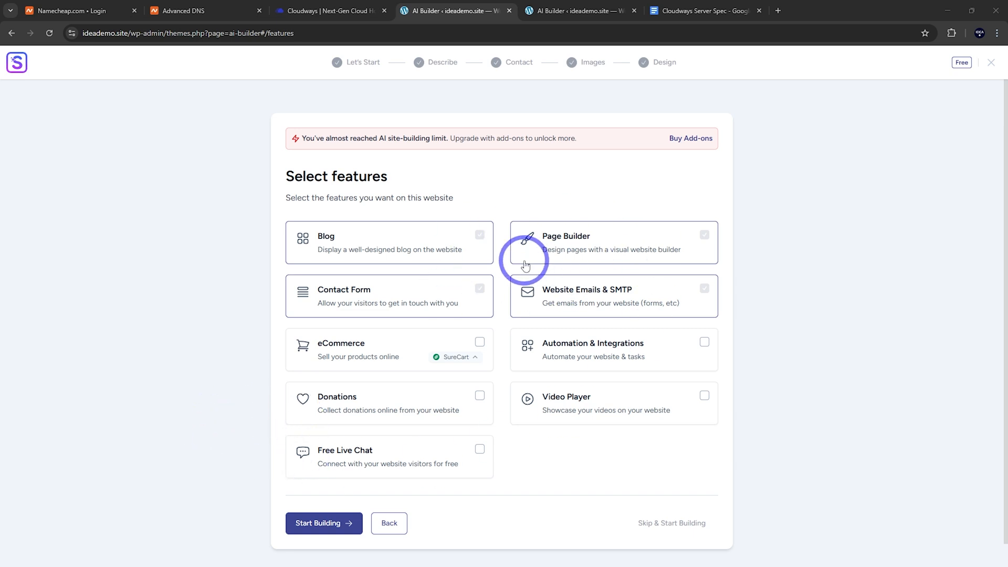
pyautogui.click(310, 530)
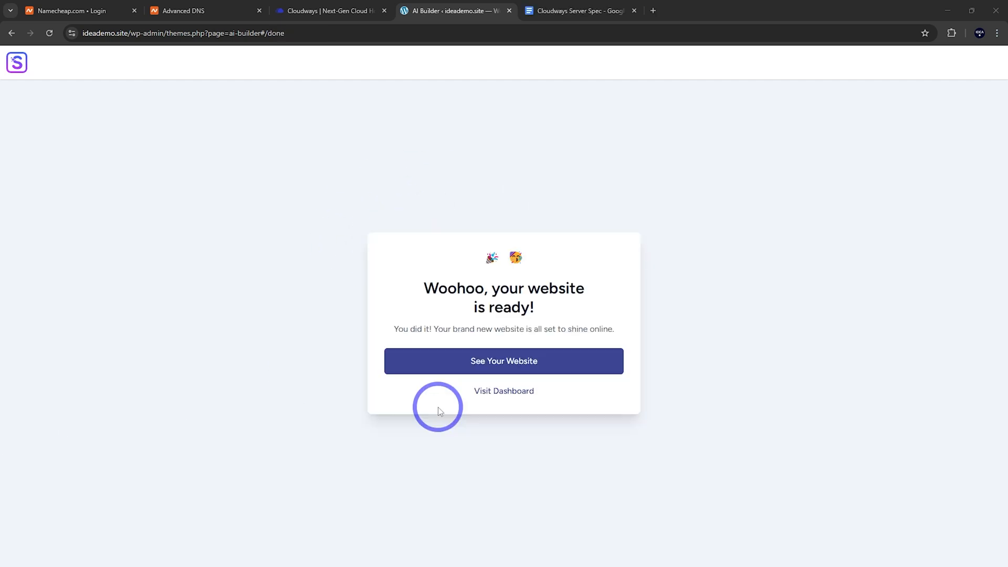
pyautogui.click(509, 367)
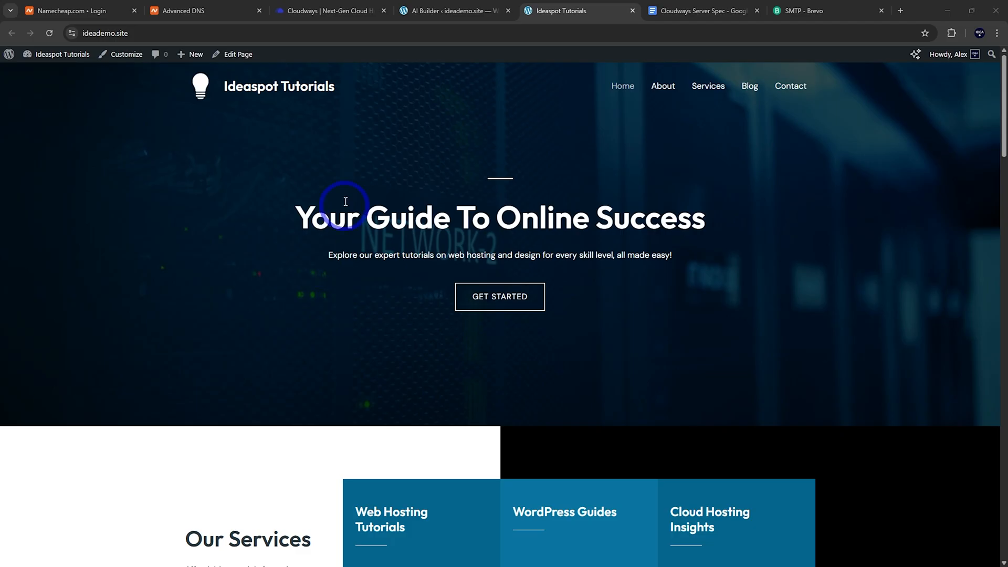
# Open the Home page in the block editor and go to its Our Services section
pyautogui.click(232, 57)
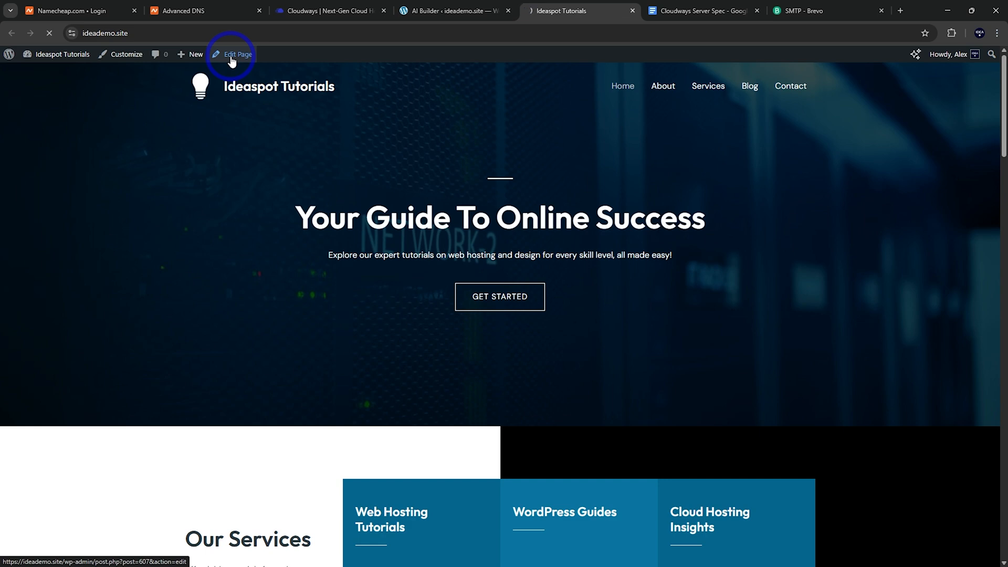
pyautogui.scroll(-8, 323, 317)
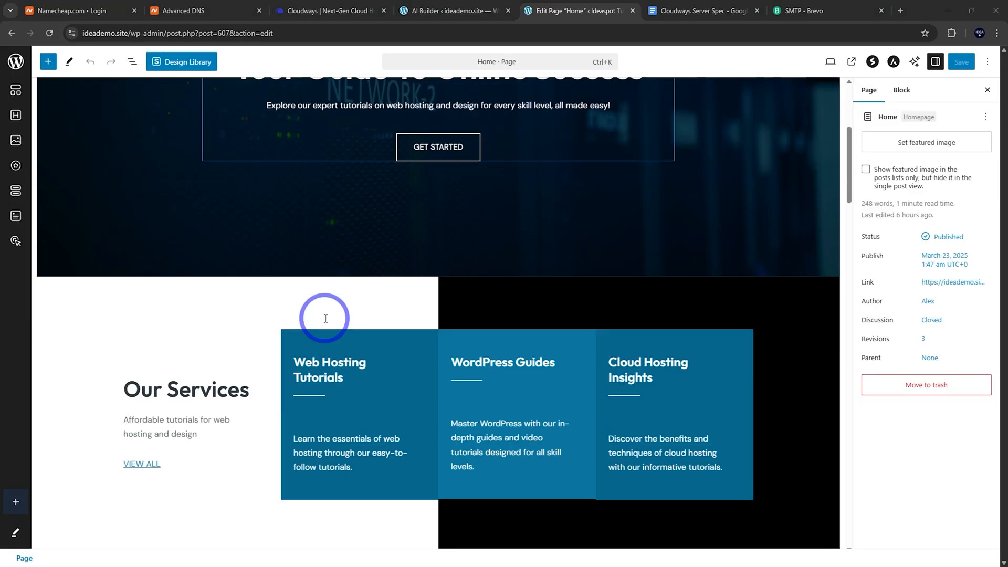
pyautogui.scroll(-2, 319, 369)
pyautogui.scroll(4, 318, 362)
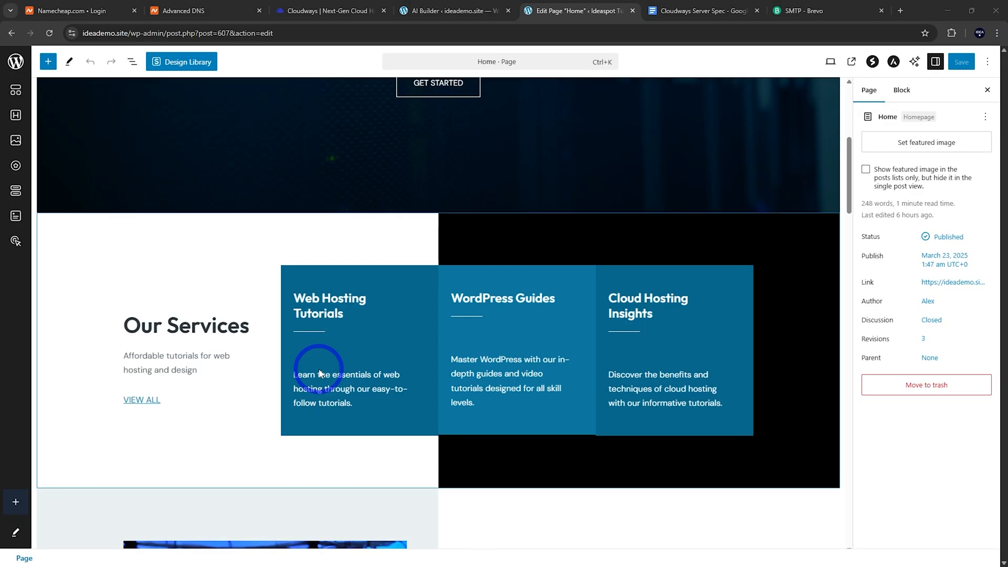
# Rephrase the description on the Web Hosting Tutorials card with the AI assistant and insert the "Explore the fundamentals" version
pyautogui.click(341, 389)
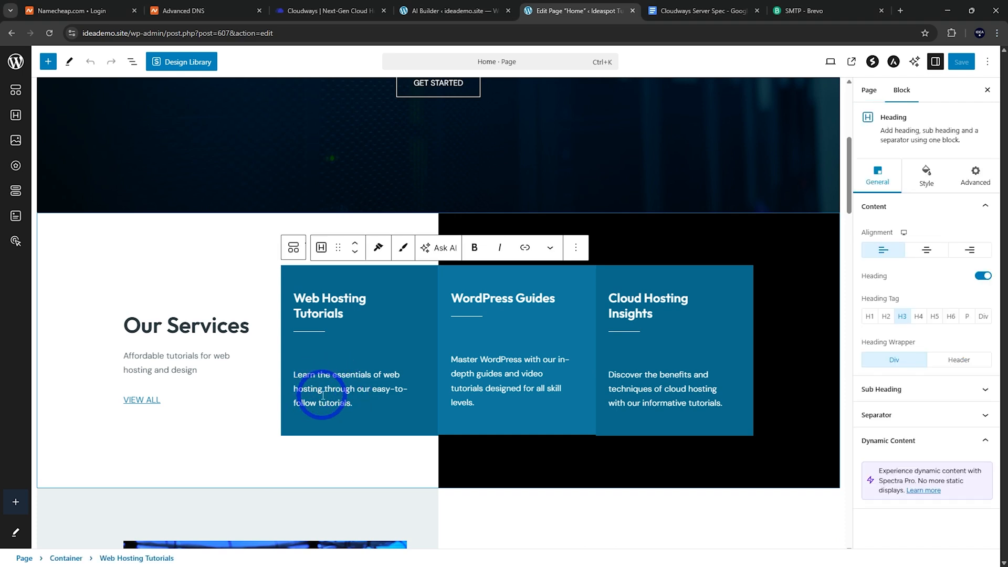
pyautogui.click(443, 250)
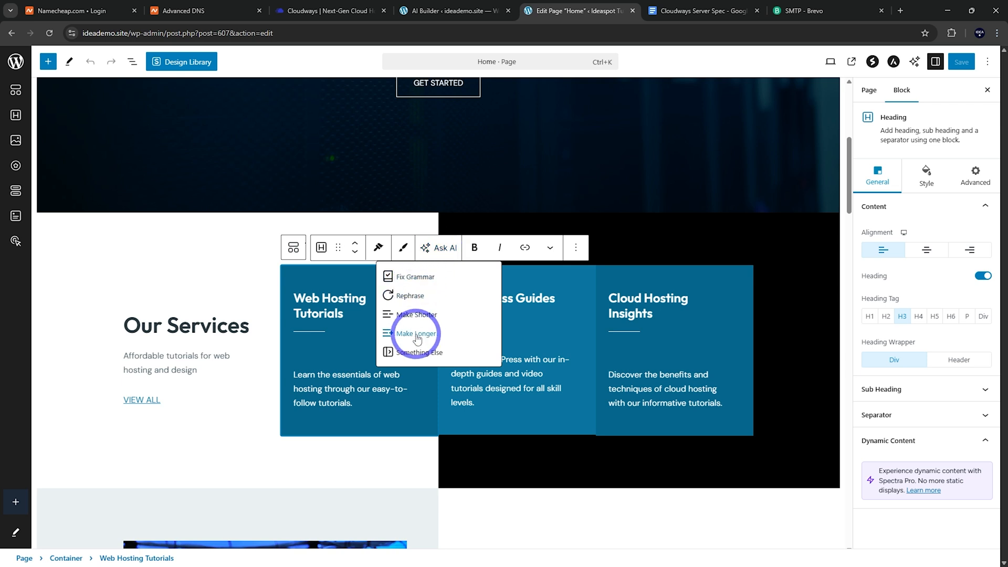
pyautogui.click(412, 295)
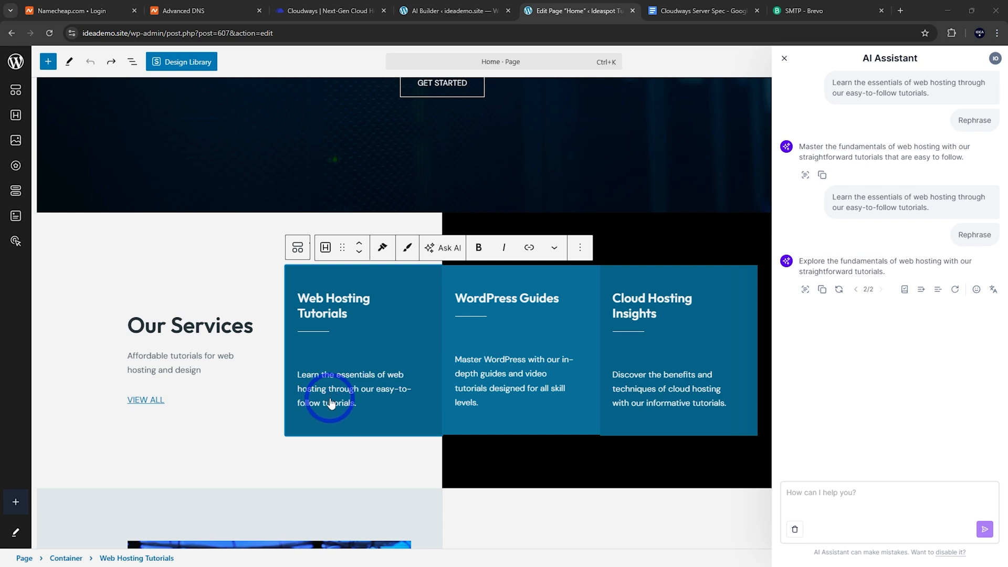
pyautogui.click(806, 291)
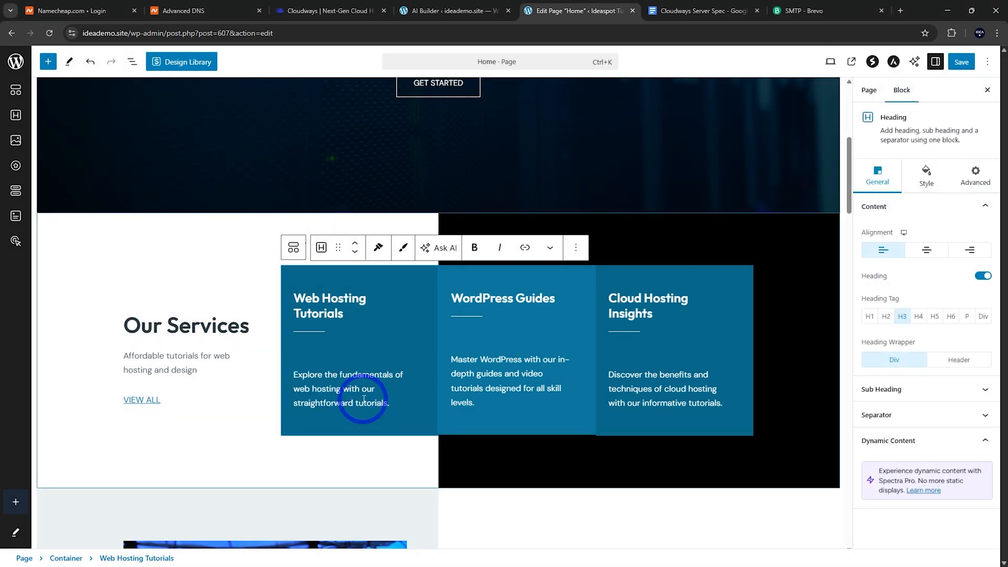
pyautogui.click(340, 384)
# View the media library and stock image search as replacement sources for the server photo beside the Ideaspot Tutorials Story, leaving the photo unchanged
pyautogui.scroll(-8, 443, 300)
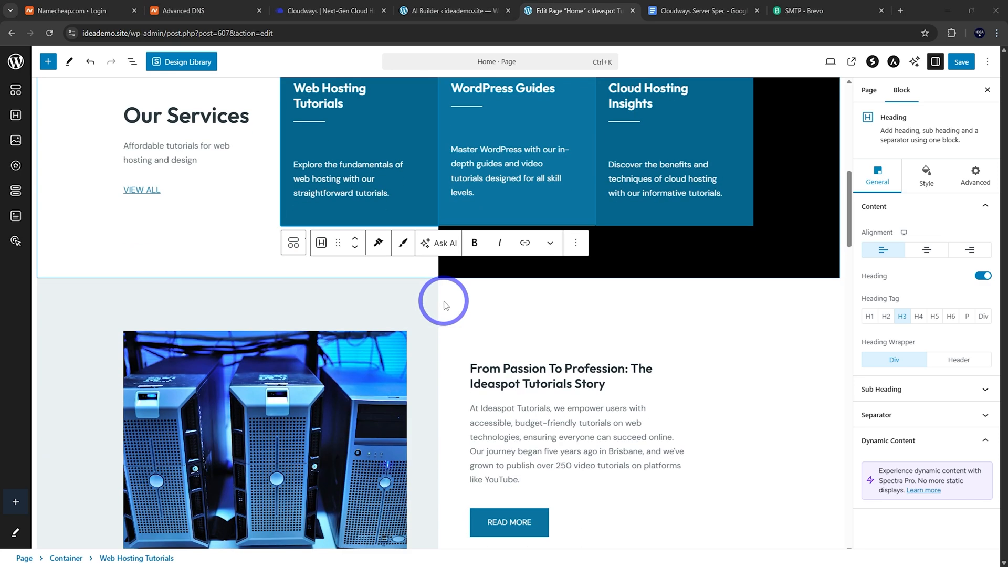
pyautogui.click(252, 254)
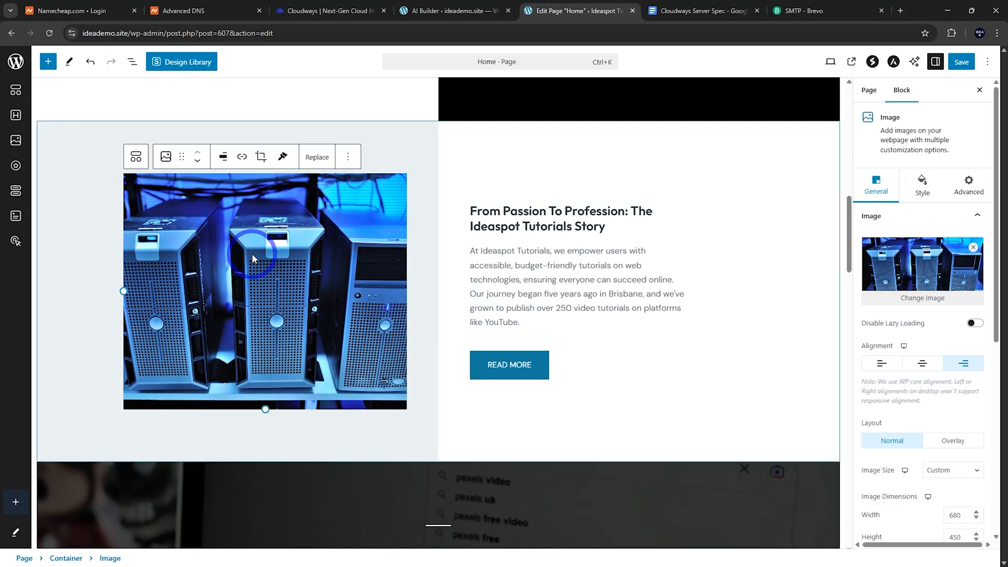
pyautogui.click(923, 303)
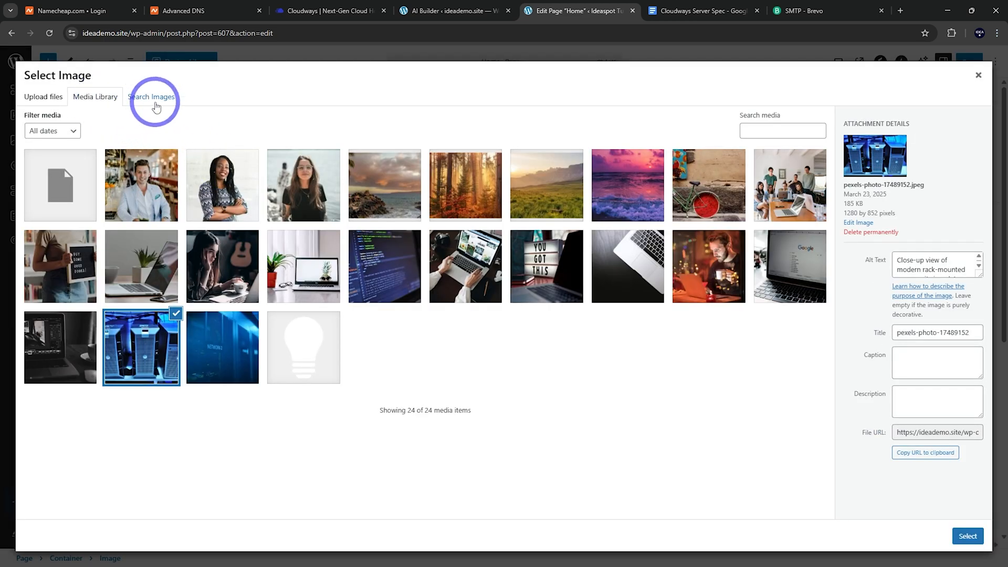
pyautogui.click(152, 98)
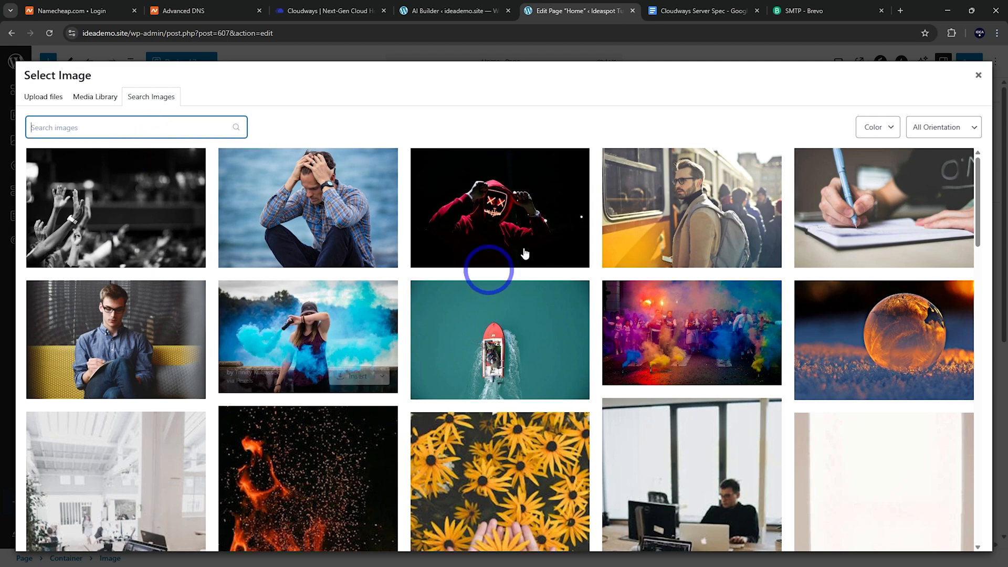
pyautogui.click(979, 76)
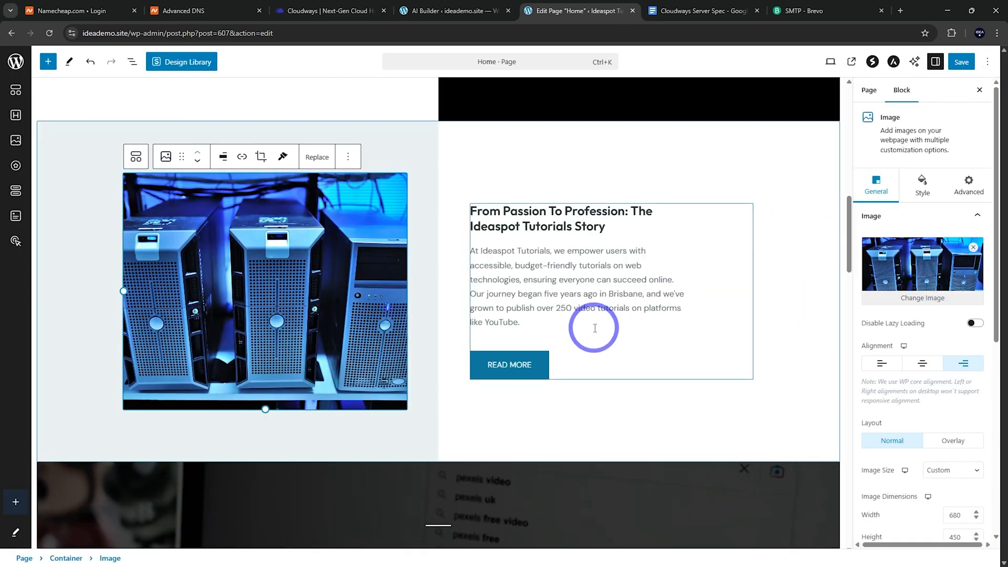
# Replace the hero container's background with the original-size stock photo of a glowing blue server rack, found by searching images for "tech"
pyautogui.scroll(15, 604, 343)
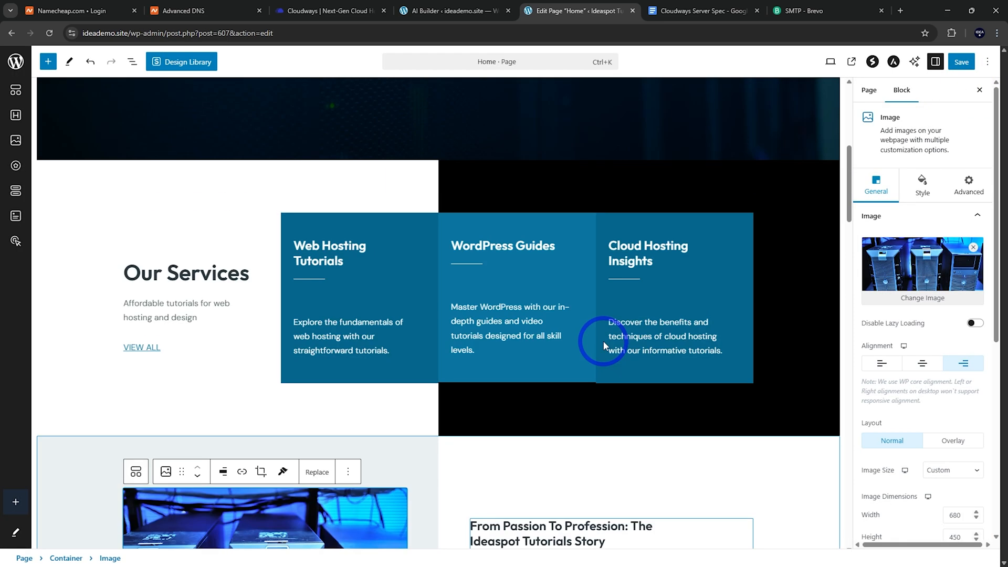
pyautogui.scroll(-3, 604, 341)
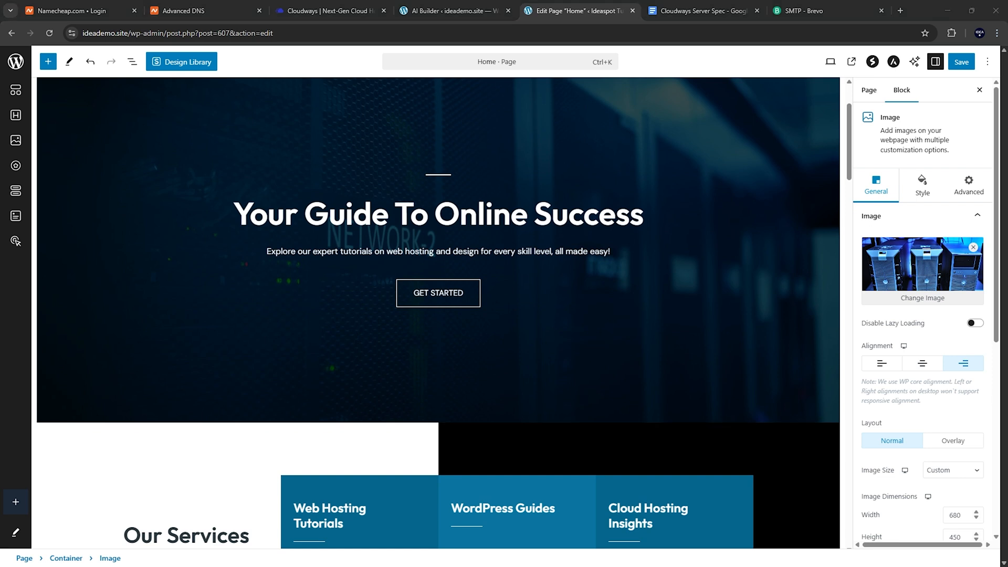
pyautogui.scroll(2, 617, 330)
pyautogui.click(312, 265)
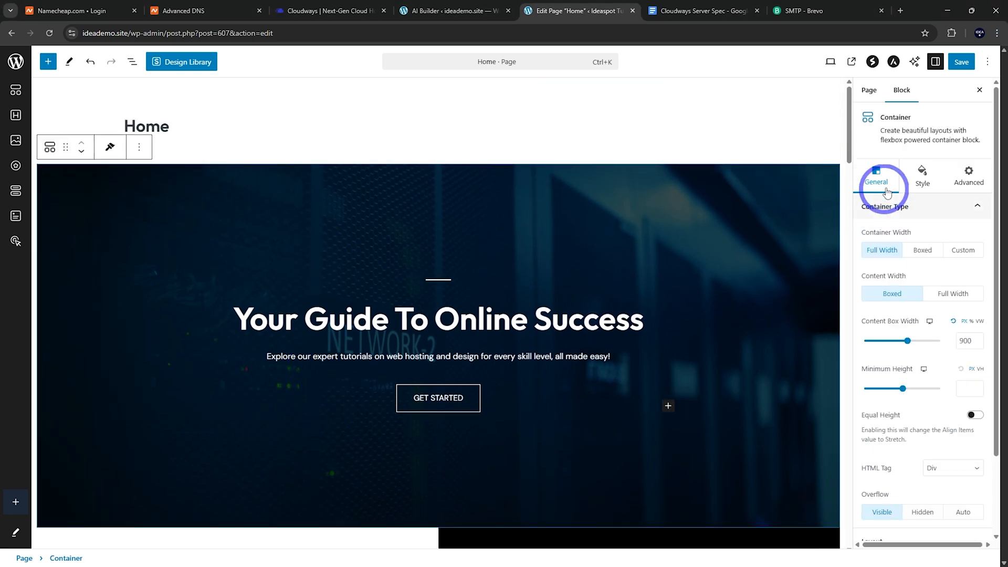
pyautogui.click(920, 175)
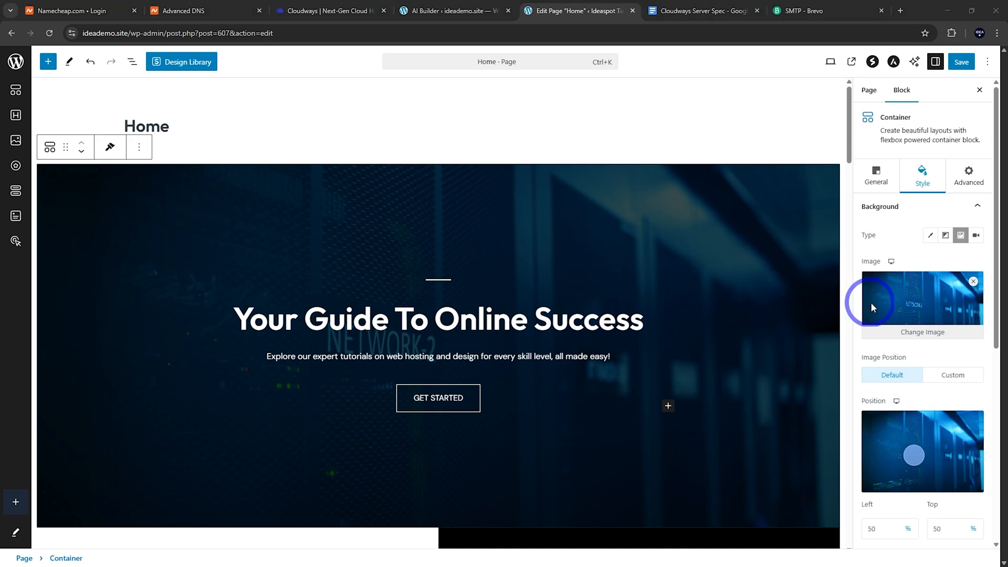
pyautogui.click(905, 331)
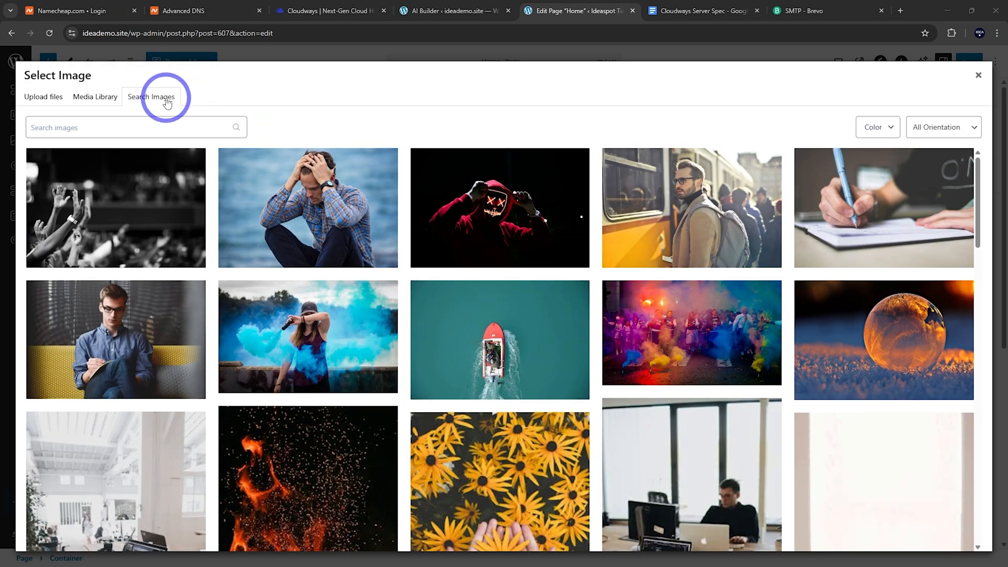
pyautogui.click(80, 129)
pyautogui.write('tech')
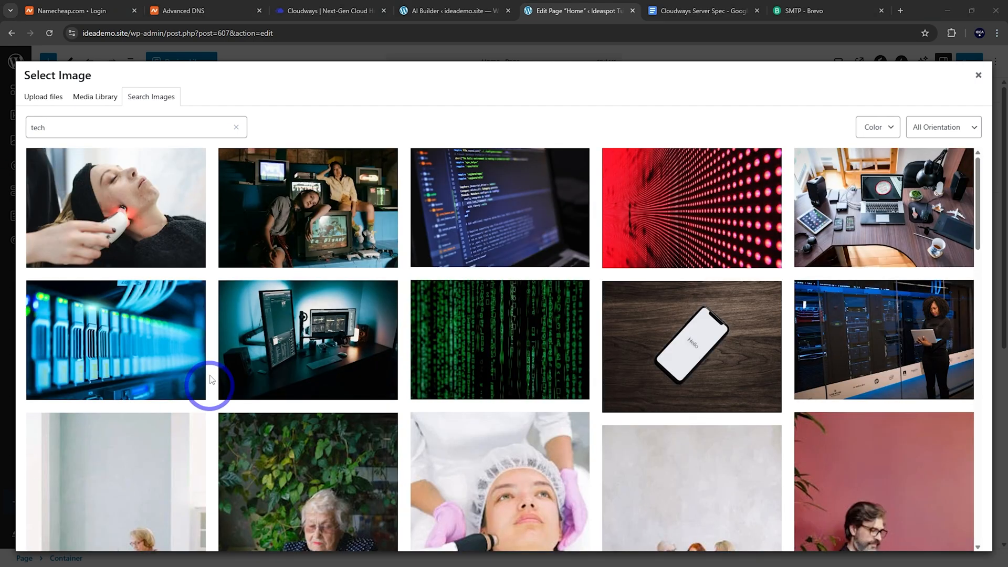
pyautogui.click(83, 347)
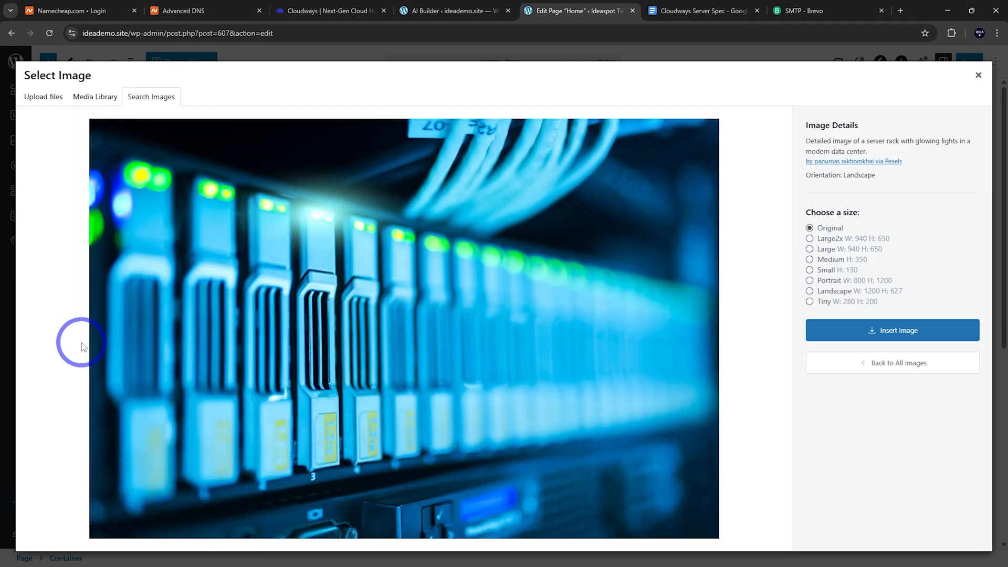
pyautogui.click(859, 331)
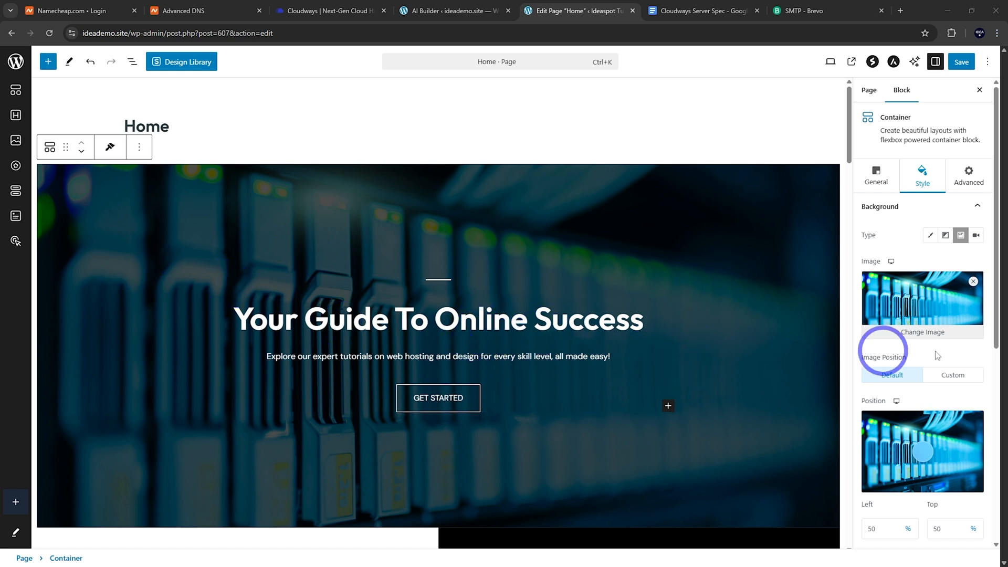
# Set the overlay opacity of the hero's background image to 0.8
pyautogui.scroll(-5, 893, 347)
pyautogui.scroll(-1, 907, 344)
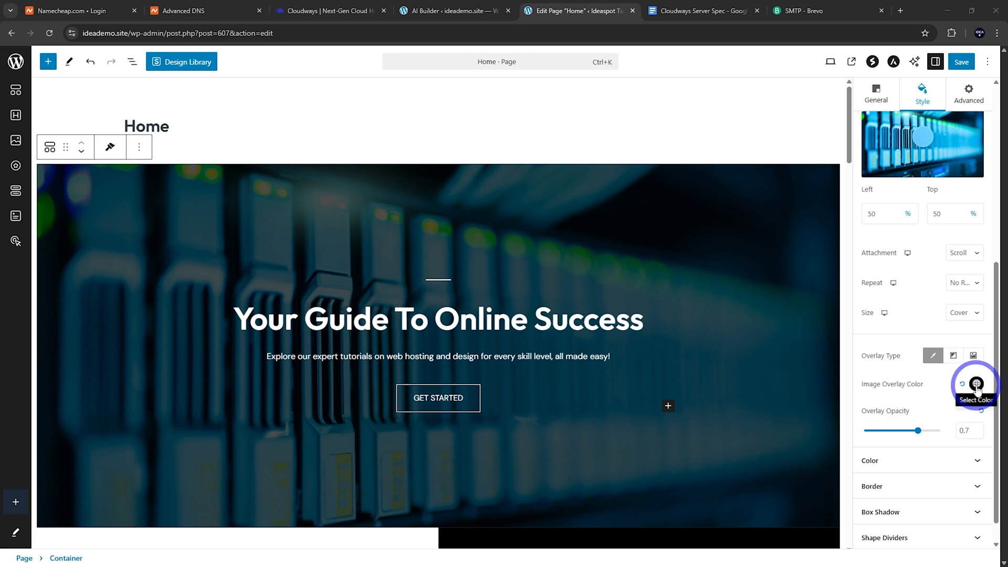
pyautogui.moveTo(918, 431)
pyautogui.mouseDown()
pyautogui.moveTo(868, 431)
pyautogui.moveTo(925, 433)
pyautogui.mouseUp()
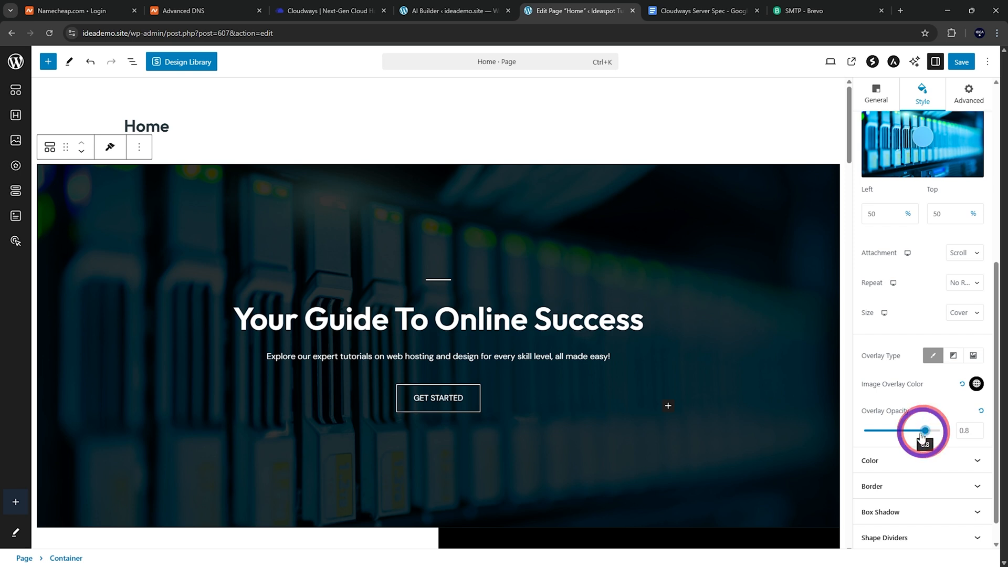
# Replace the hero heading with "Ideaspot Tutorials" and save the page
pyautogui.click(634, 323)
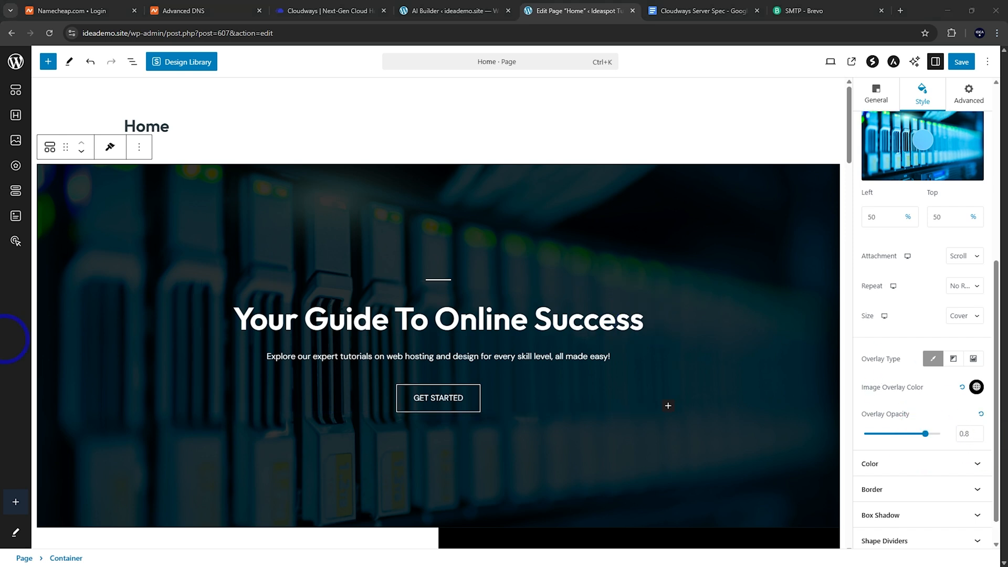
pyautogui.click(626, 320)
pyautogui.moveTo(643, 319); pyautogui.dragTo(238, 319)
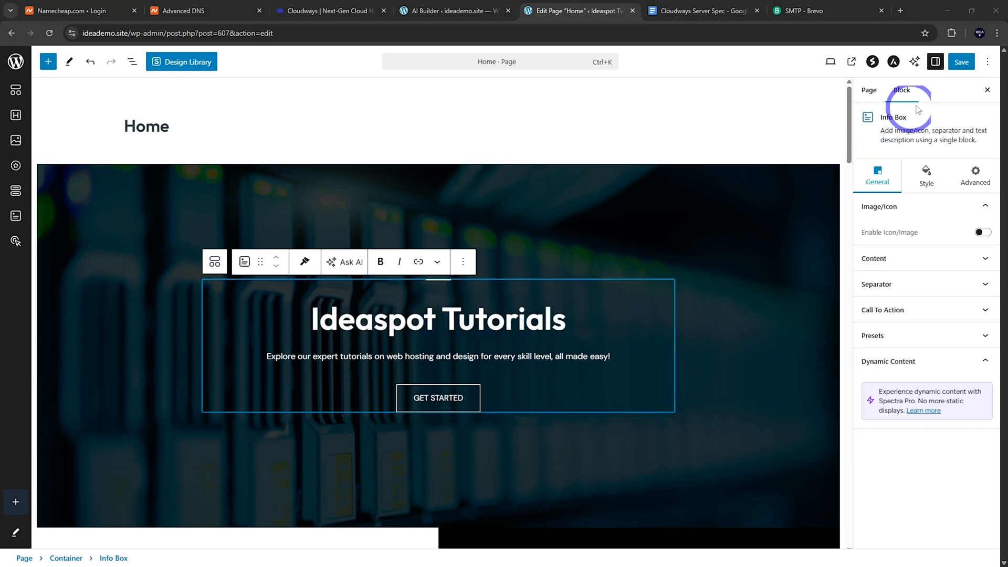
pyautogui.click(961, 62)
# Show the page's block list and expand the "Join Our Community Today!" container to inspect its nested info box
pyautogui.scroll(-3, 527, 315)
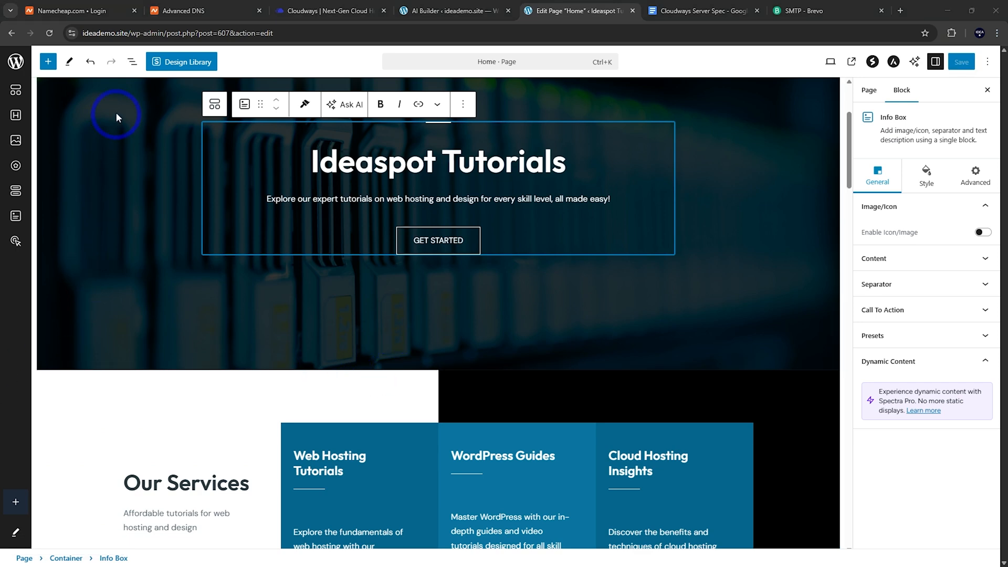
pyautogui.click(132, 62)
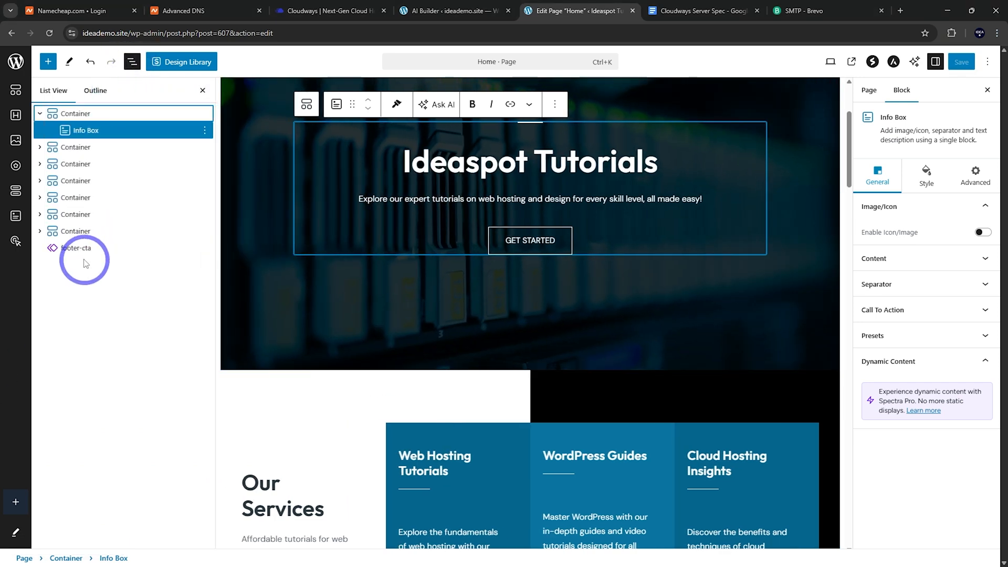
pyautogui.scroll(-4, 414, 275)
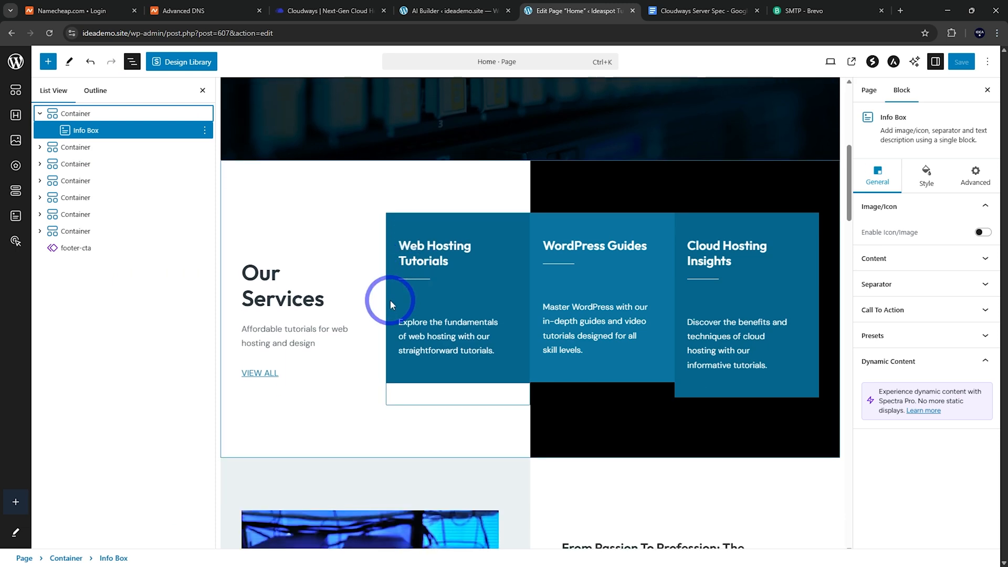
pyautogui.scroll(-3, 389, 301)
pyautogui.click(43, 182)
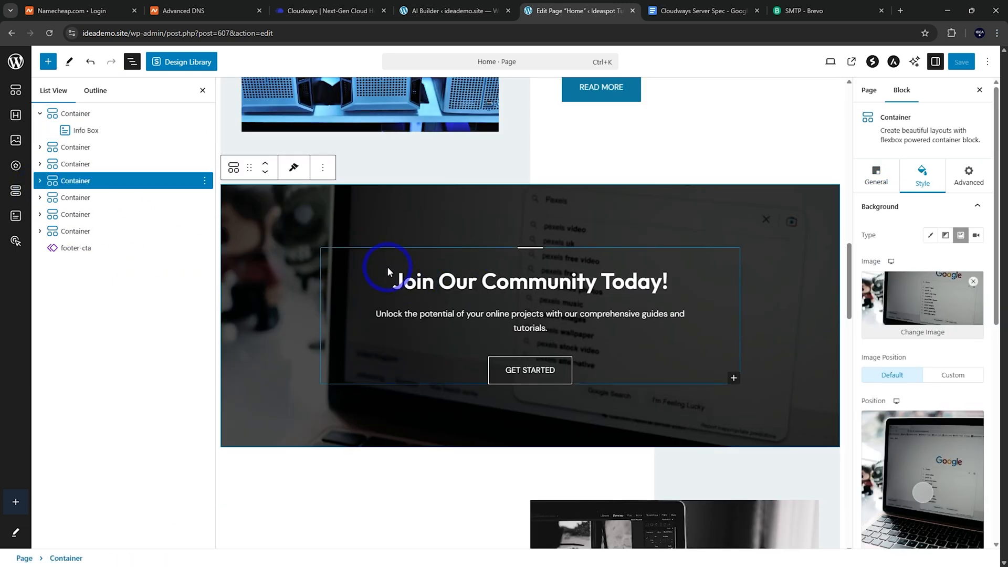
pyautogui.click(40, 181)
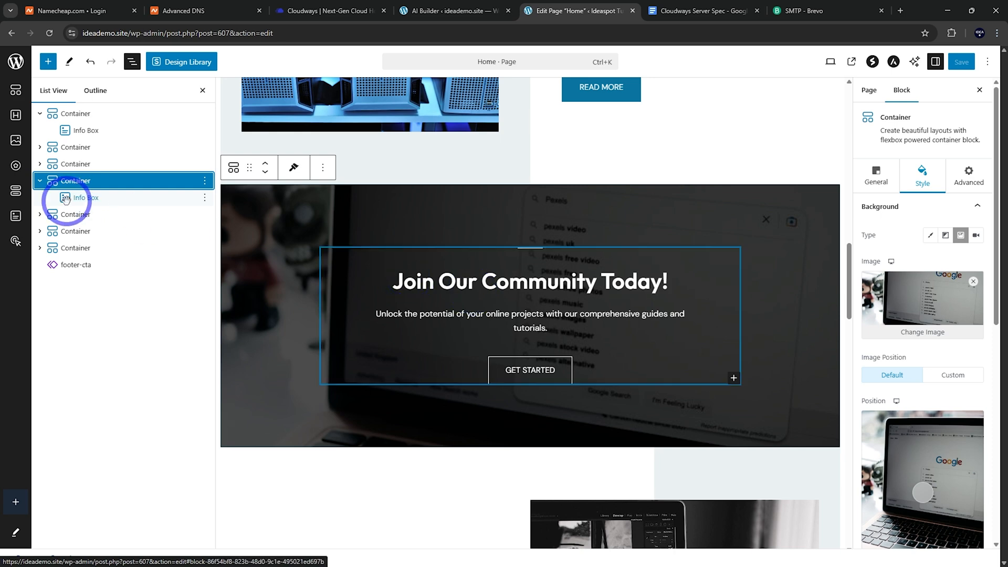
# Try moving the "Join Our Community Today!" container to just above the footer-cta block, and undo the move
pyautogui.moveTo(64, 201); pyautogui.dragTo(63, 238)
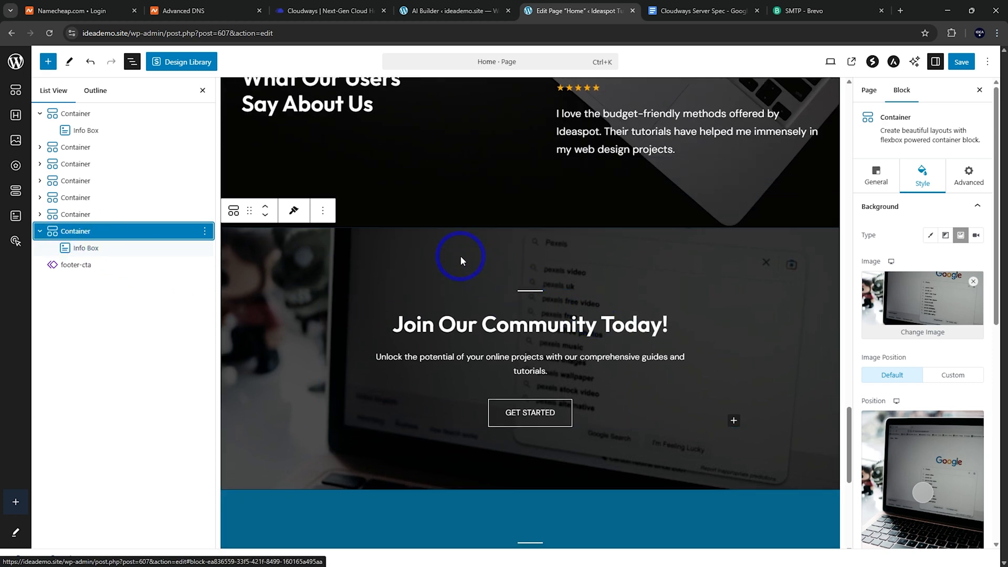
pyautogui.hotkey('ctrl', 'z')
pyautogui.scroll(-4, 446, 342)
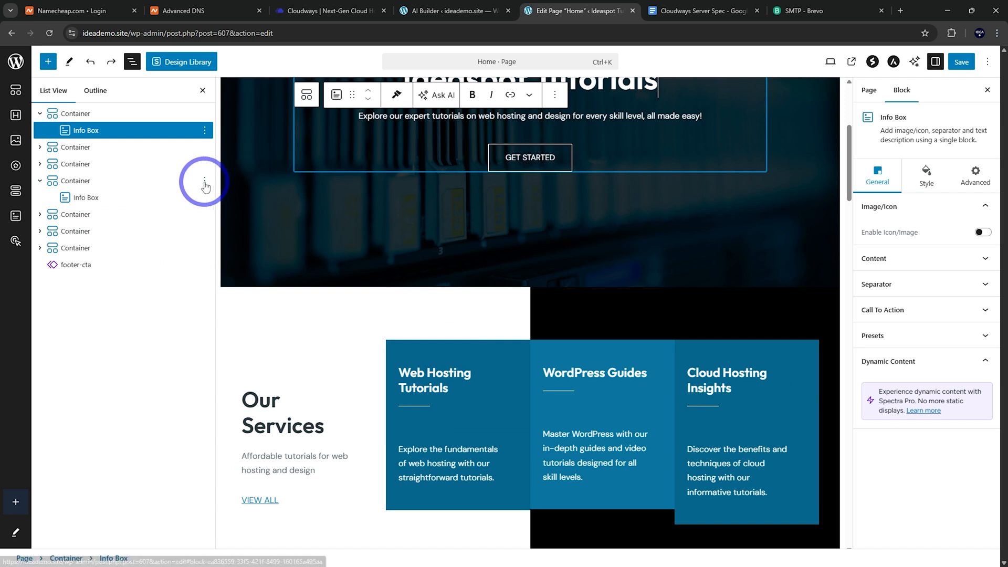
# Try adding the blue-styled "Achieve Your Goals With Our Expert Guidance" pattern with an image beside text after the Our Services section, and remove it
pyautogui.click(205, 183)
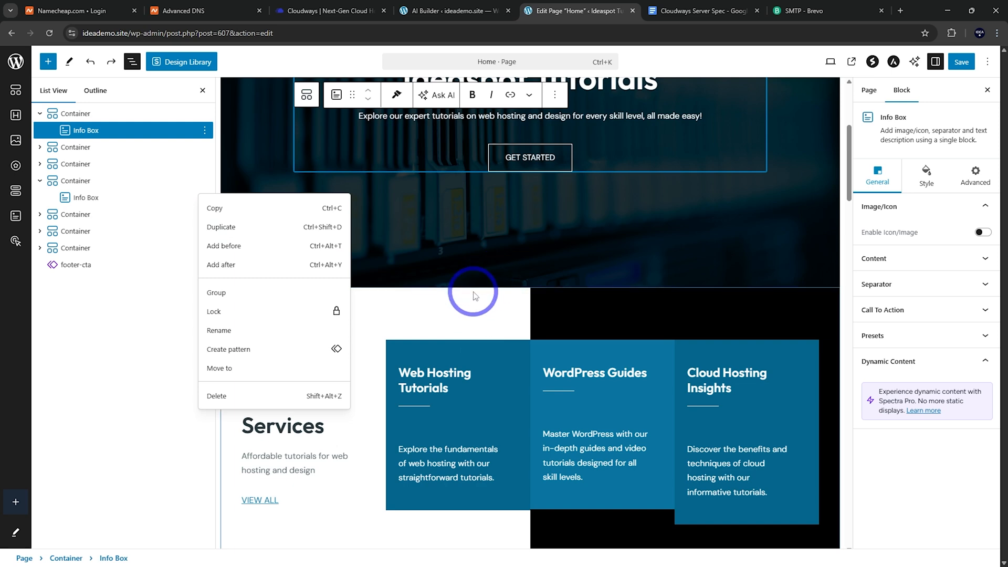
pyautogui.click(447, 300)
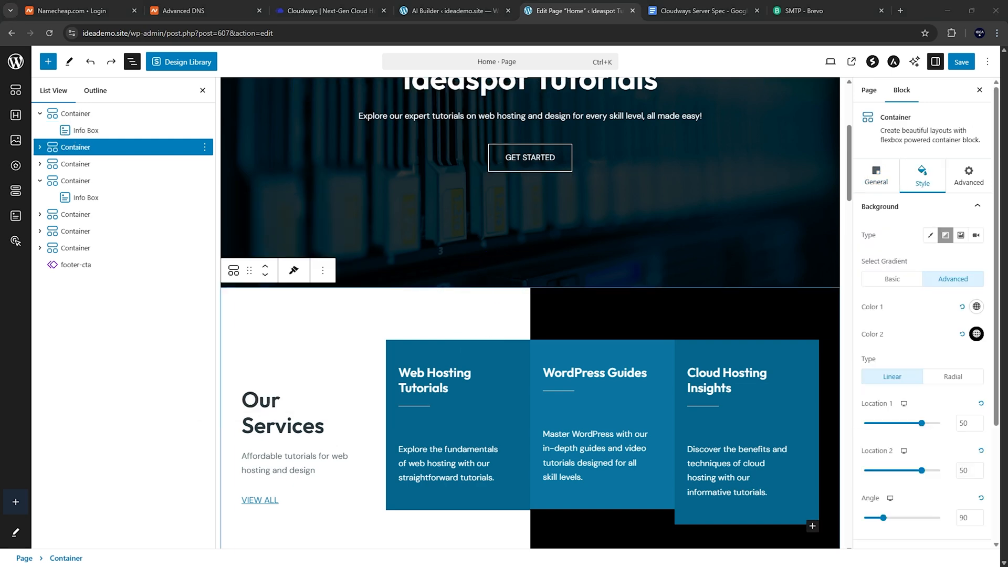
pyautogui.click(182, 62)
pyautogui.scroll(-3, 567, 255)
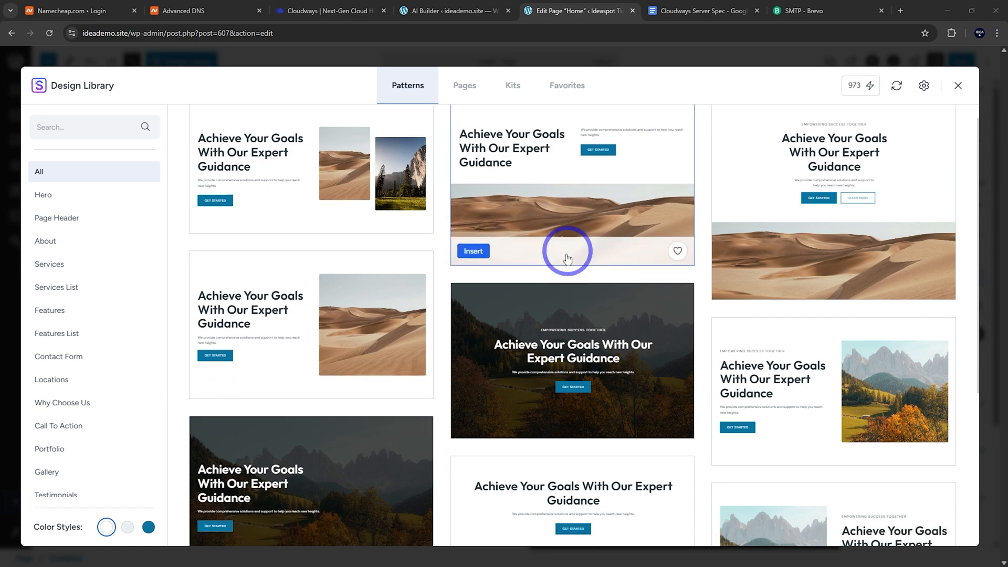
pyautogui.scroll(3, 465, 368)
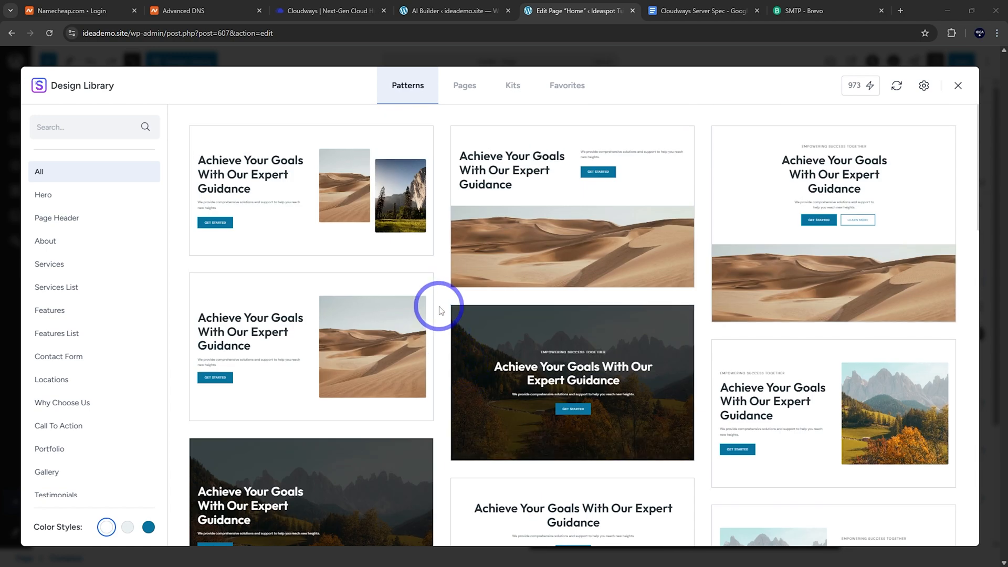
pyautogui.scroll(-5, 517, 204)
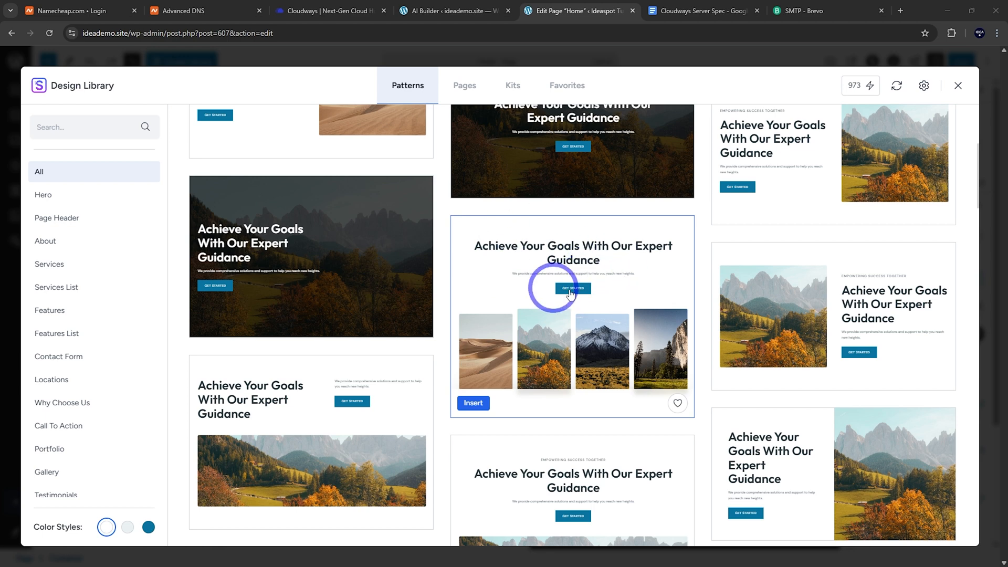
pyautogui.click(128, 529)
pyautogui.click(149, 528)
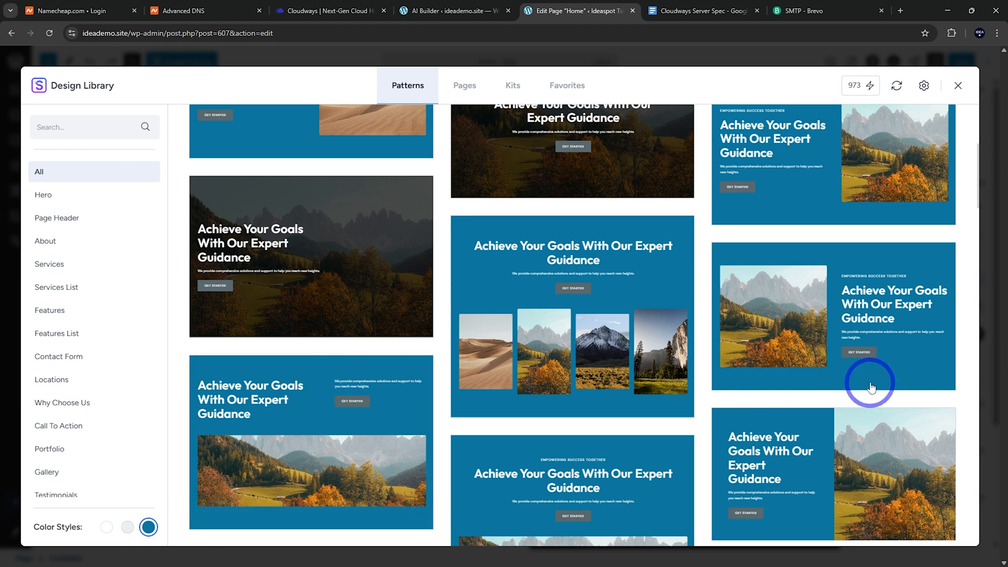
pyautogui.click(732, 377)
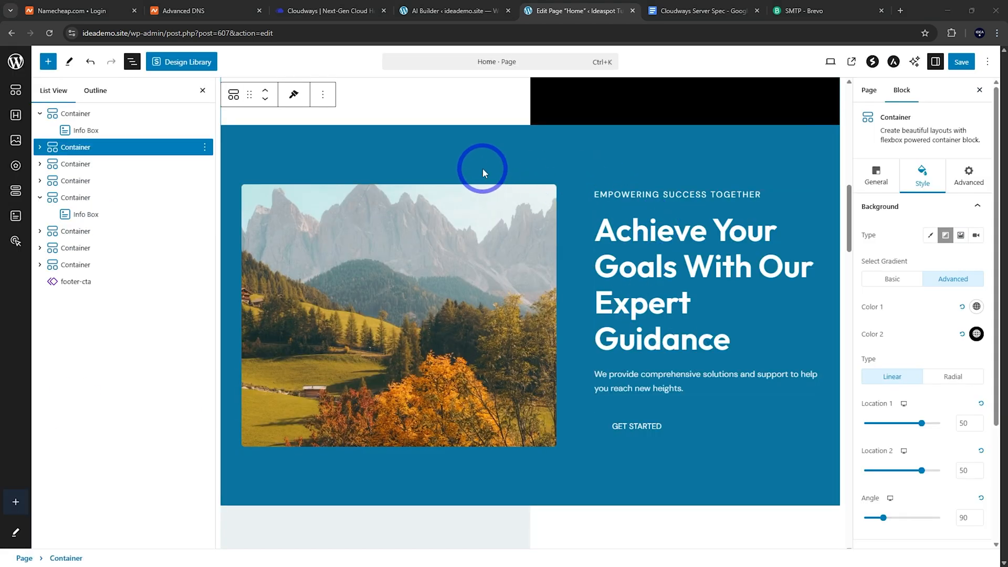
pyautogui.press('Delete')
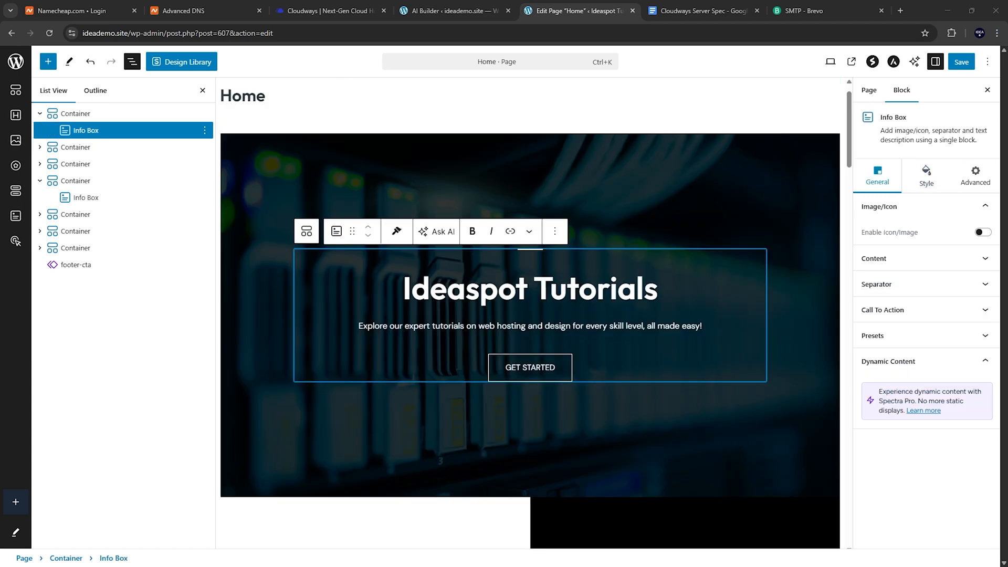
# Save the Home page and return to the site's list of pages
pyautogui.click(956, 63)
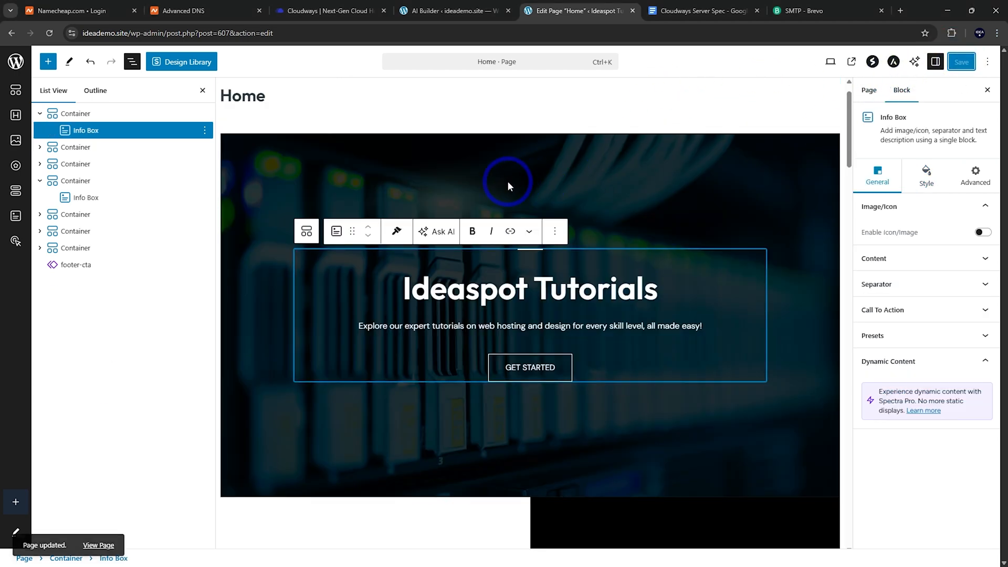
pyautogui.click(16, 62)
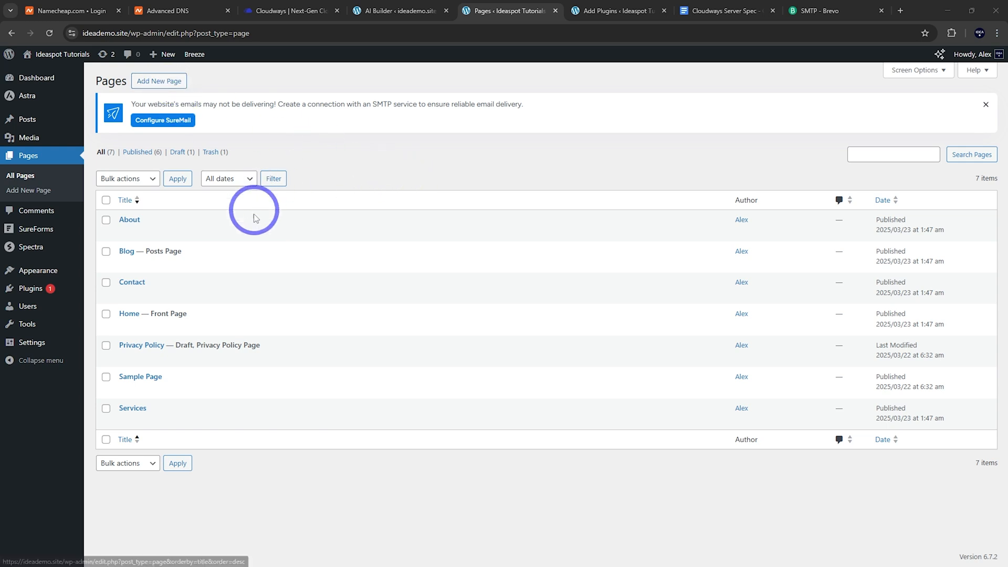
pyautogui.moveTo(163, 230)
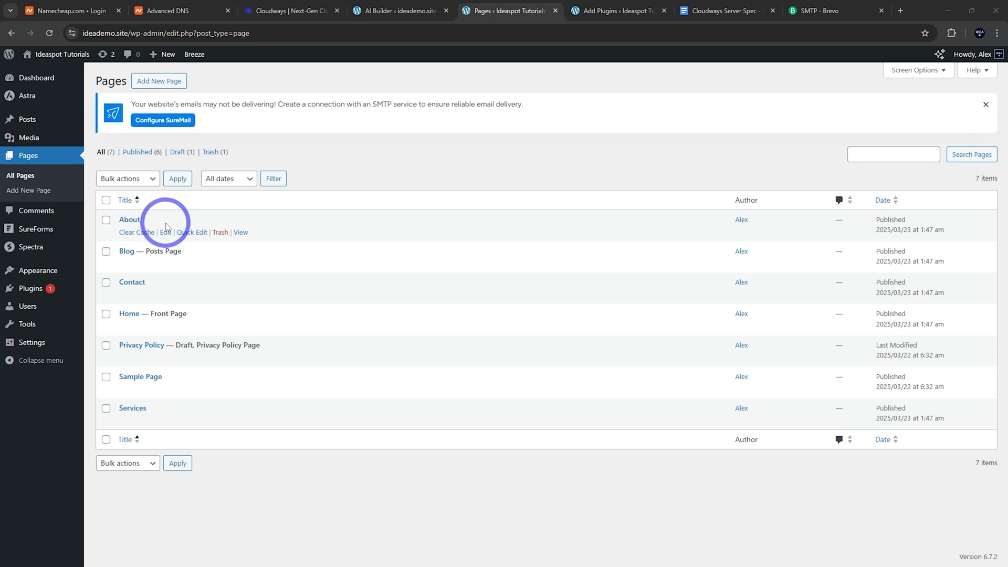
# Install and activate the Duplicate Page plugin from the "duplicate" plugin search results
pyautogui.click(609, 11)
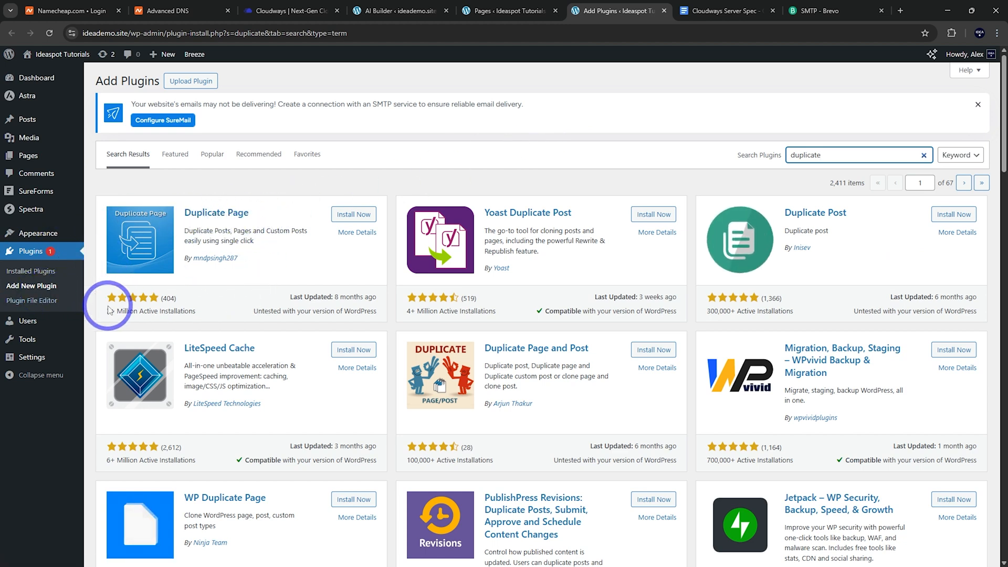
pyautogui.click(359, 216)
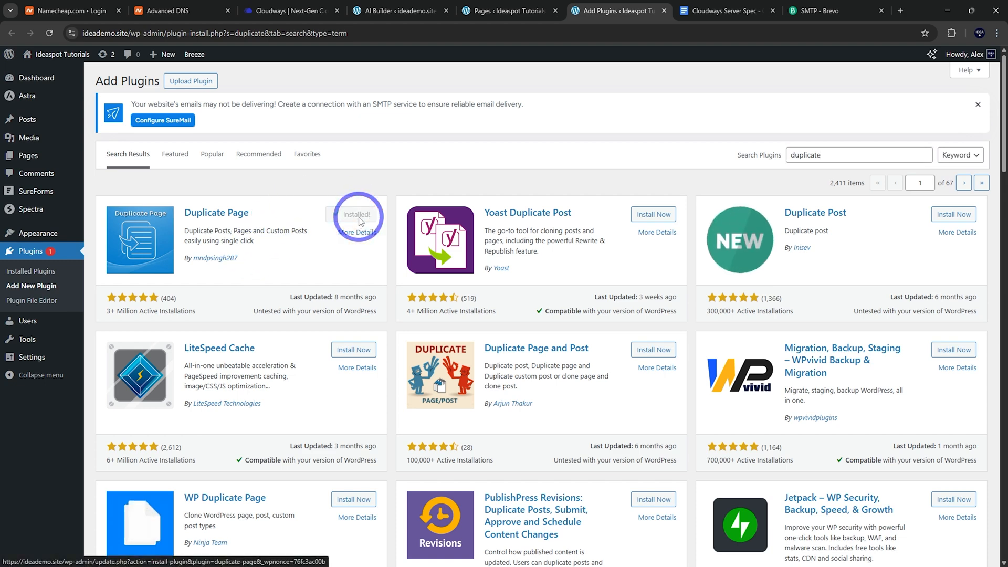
pyautogui.click(357, 216)
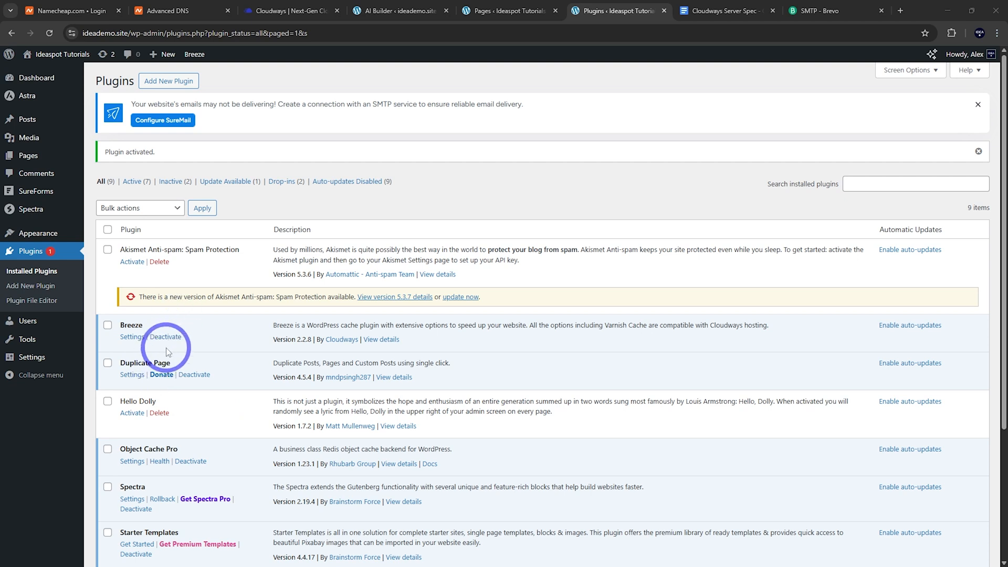
# Duplicate the About page and change the draft copy's title to "Faq"
pyautogui.click(29, 156)
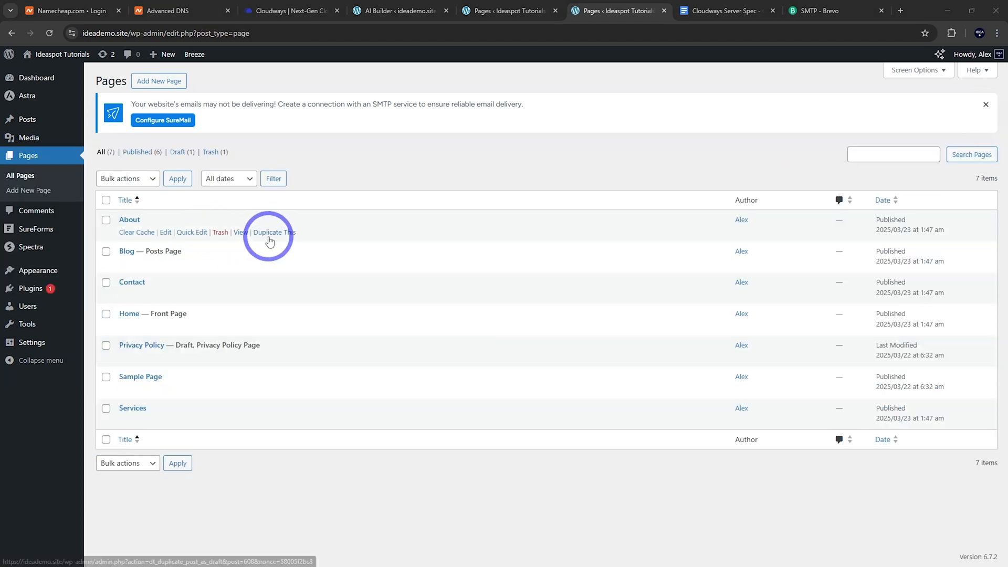
pyautogui.click(276, 238)
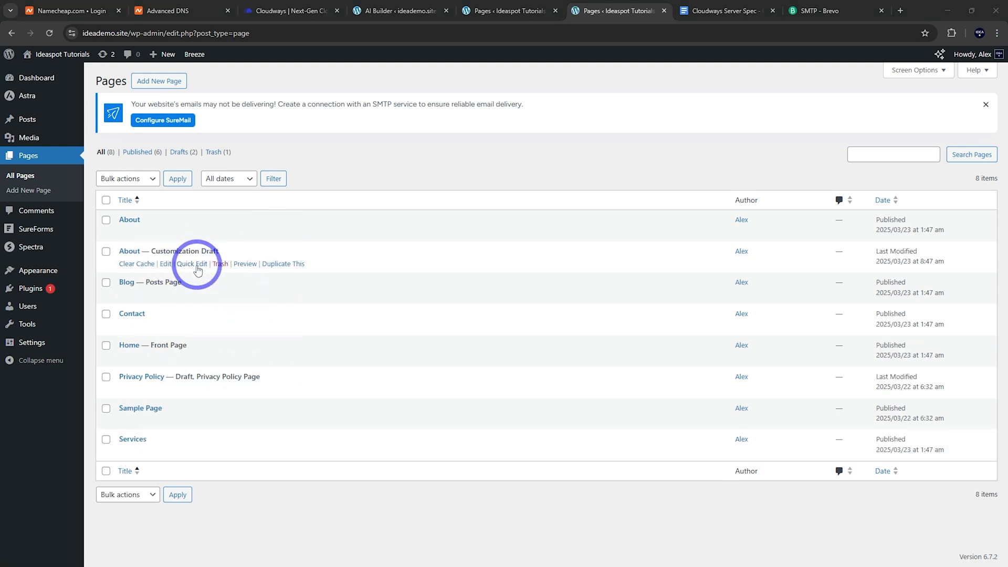
pyautogui.click(197, 264)
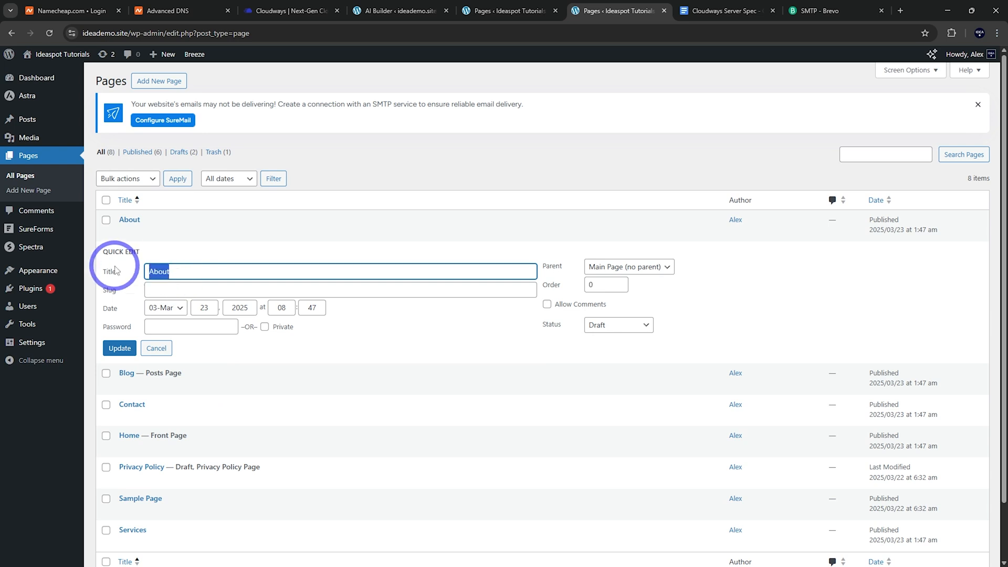
pyautogui.moveTo(169, 277); pyautogui.dragTo(131, 273)
pyautogui.write('Faq')
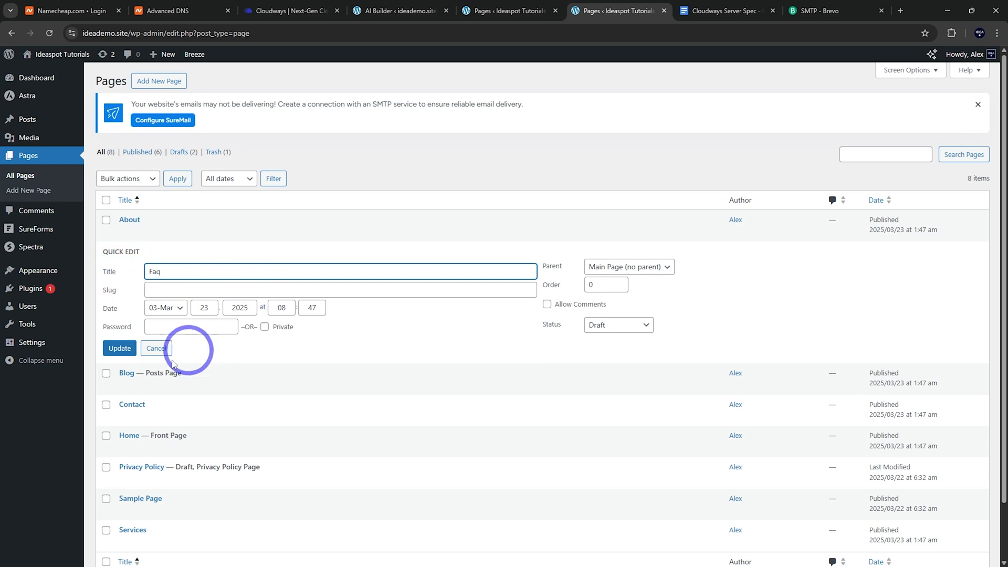
pyautogui.click(126, 351)
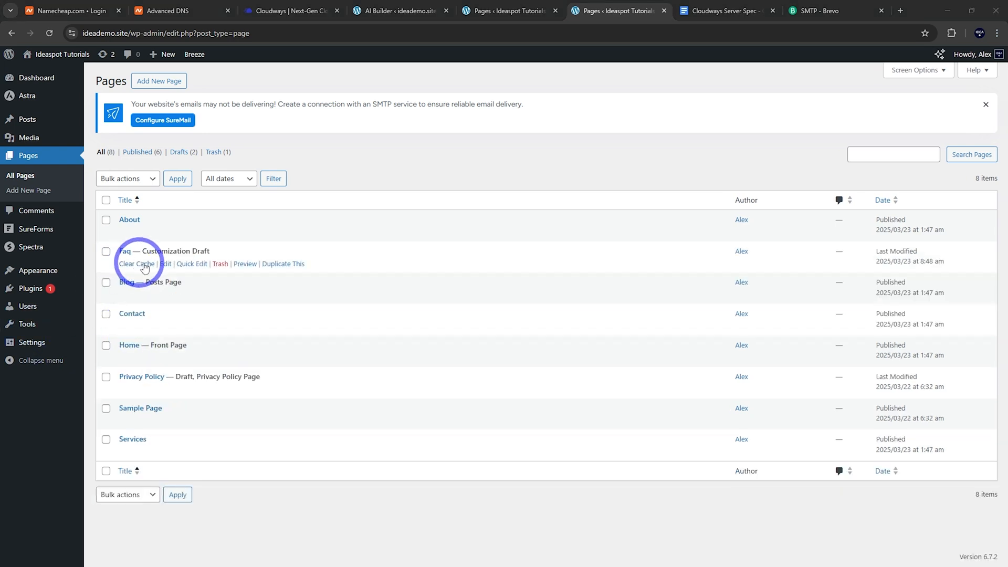
# Open the Faq draft for editing and replace the "Our Story" hero heading with "FAQ"
pyautogui.click(131, 264)
pyautogui.click(424, 303)
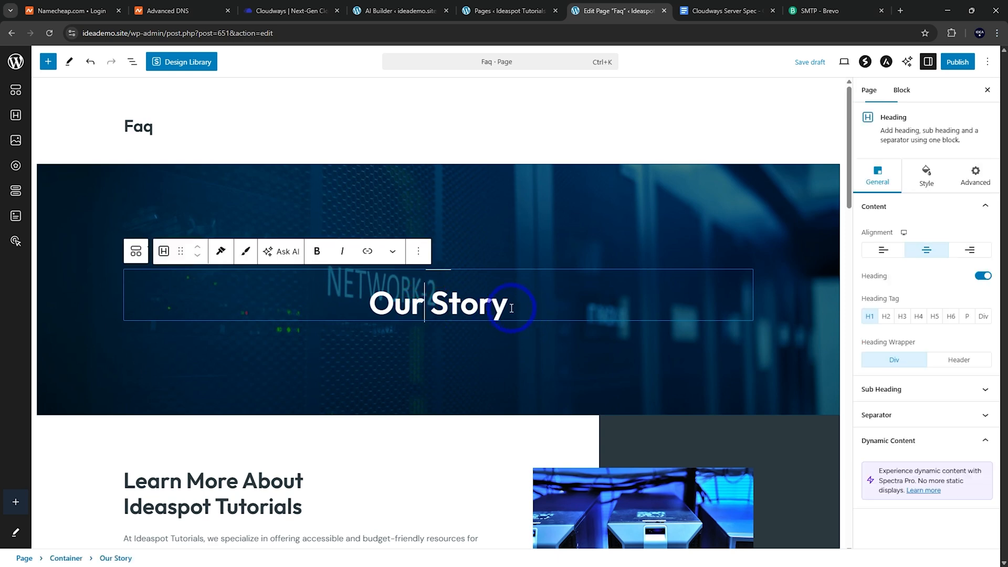
pyautogui.click(512, 309)
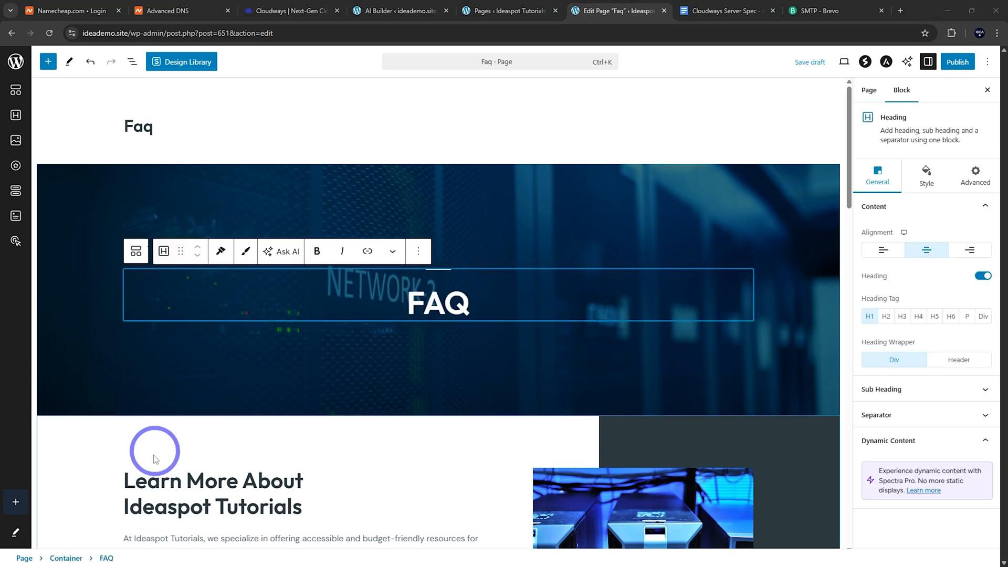
# Insert the single-column "Frequently Asked Questions" accordion pattern from the Design Library's FAQ category below the hero, and select its first question
pyautogui.click(135, 468)
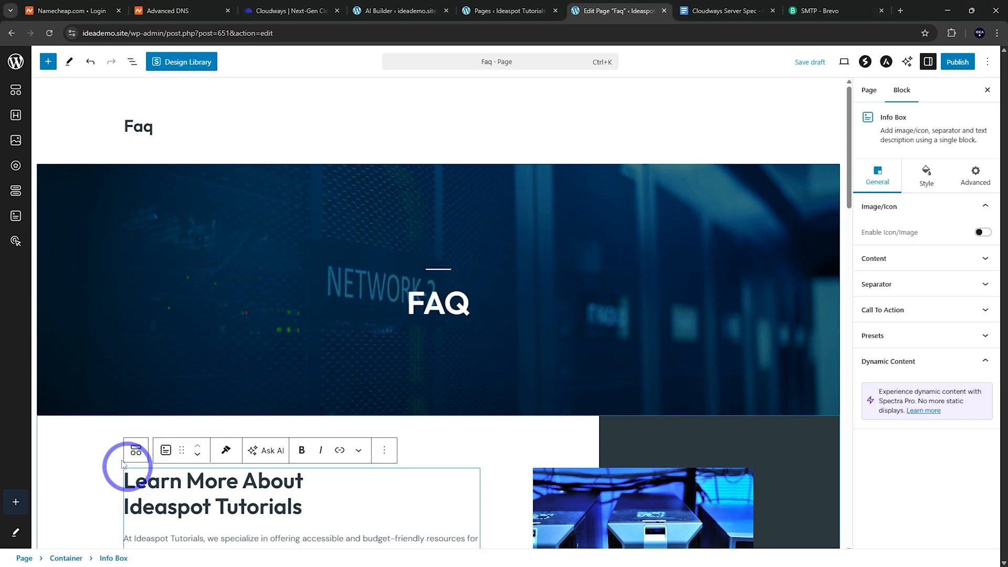
pyautogui.click(188, 63)
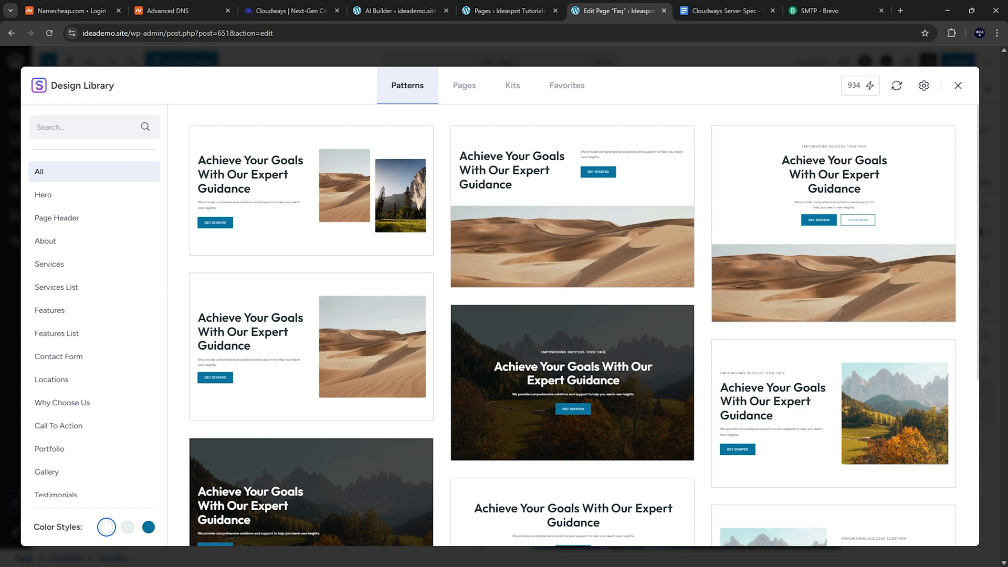
pyautogui.scroll(-2, 52, 420)
pyautogui.click(50, 442)
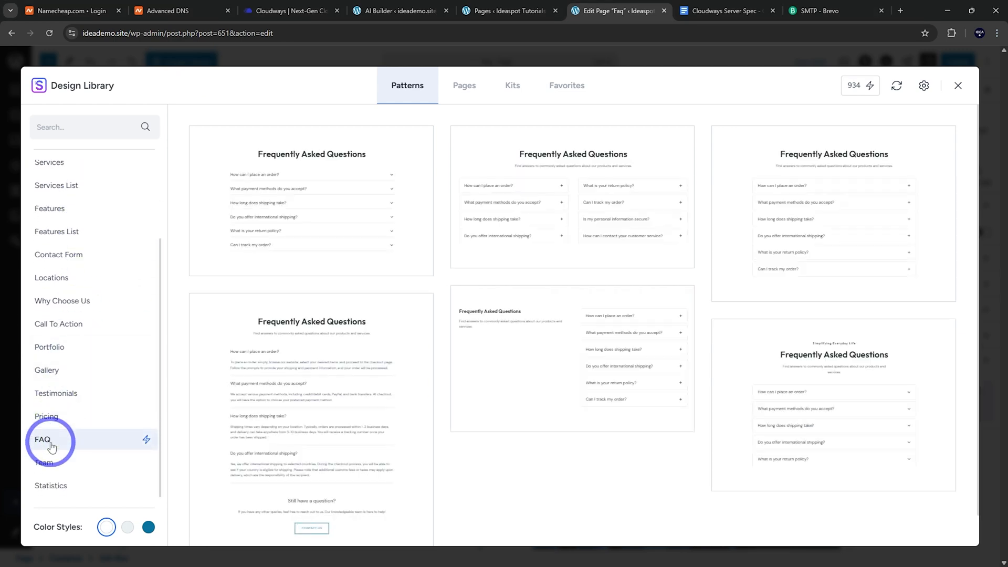
pyautogui.moveTo(410, 225)
pyautogui.click(212, 262)
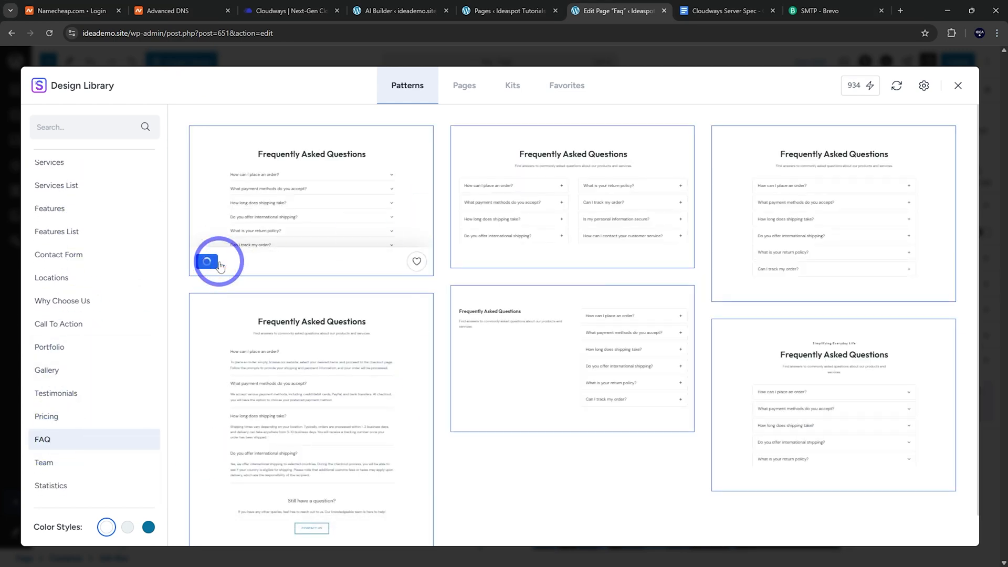
pyautogui.click(399, 248)
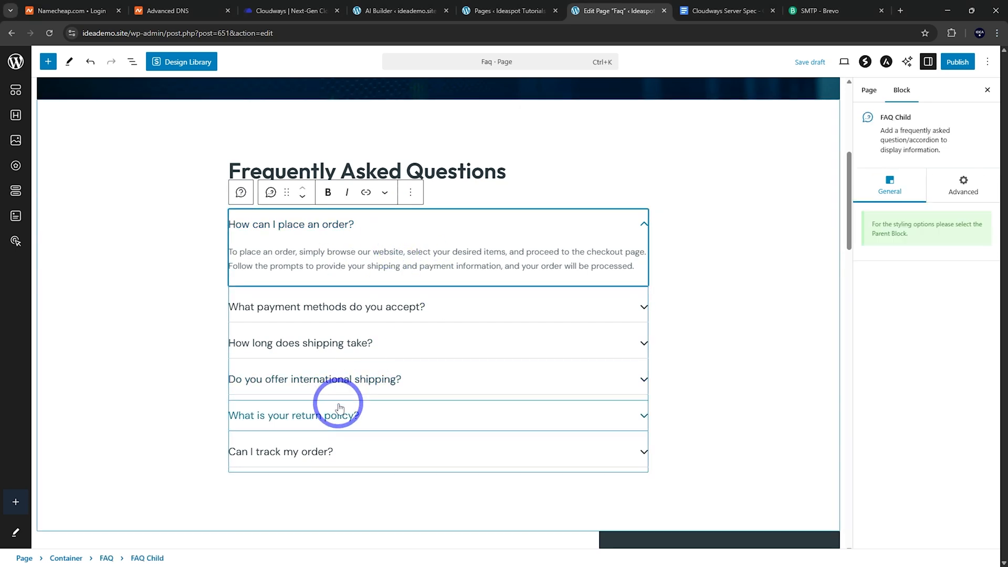
# Delete the "Learn More About Ideaspot Tutorials" container below the FAQ section
pyautogui.scroll(-7, 390, 355)
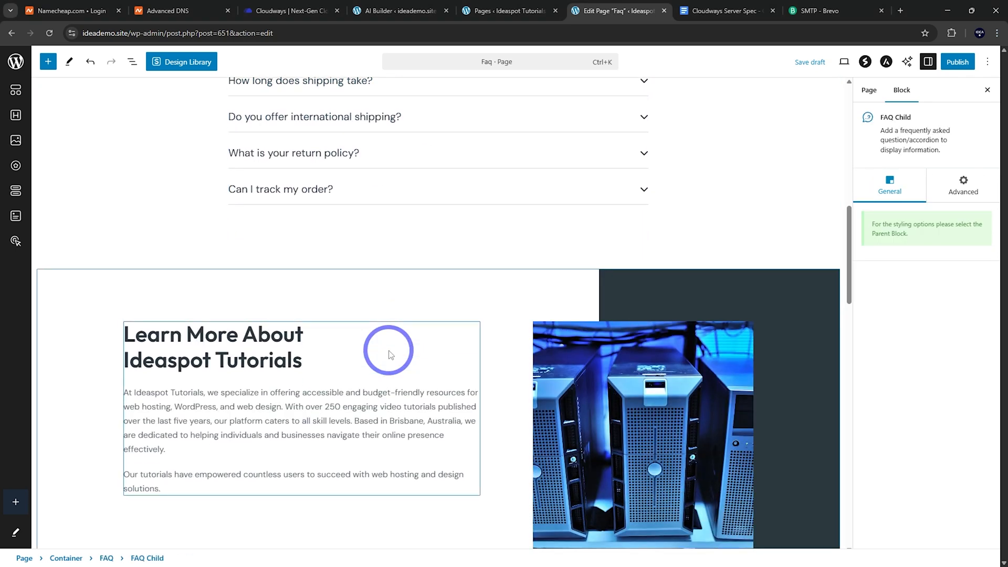
pyautogui.scroll(-5, 233, 288)
pyautogui.scroll(6, 349, 338)
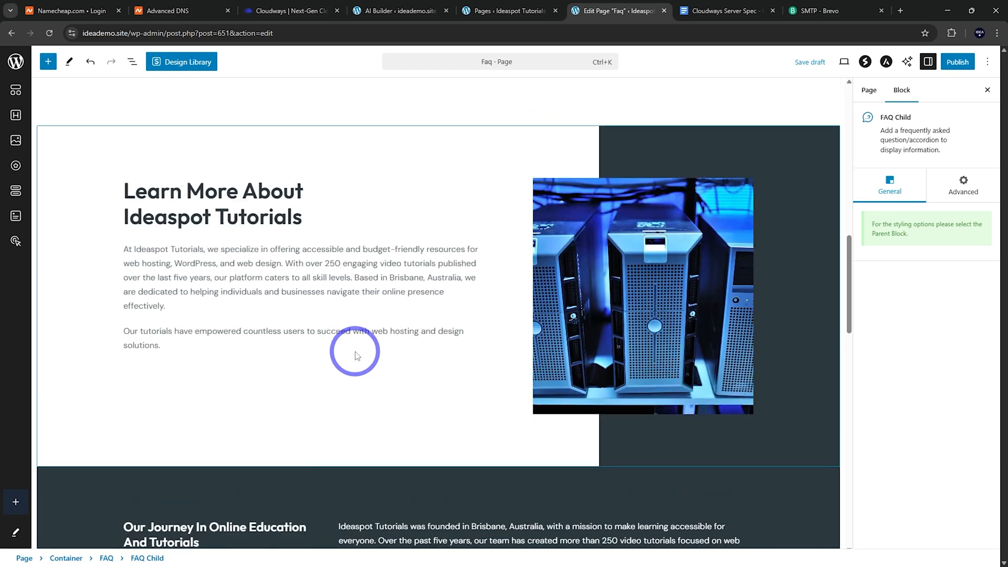
pyautogui.click(345, 224)
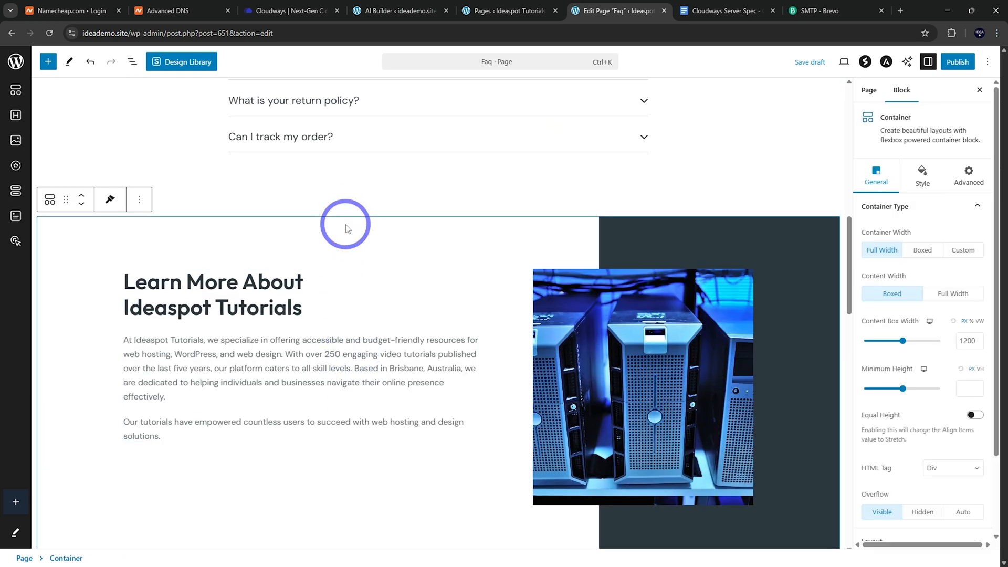
pyautogui.click(138, 202)
pyautogui.click(175, 420)
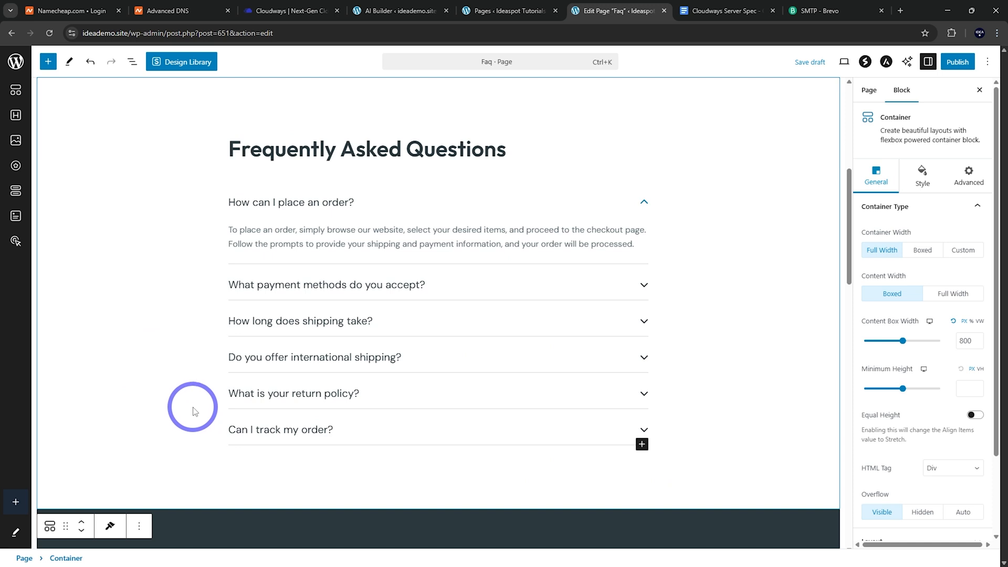
# Show the page's block list, select the FAQ block to inspect its accordion settings, and collapse its parent container
pyautogui.scroll(1, 193, 410)
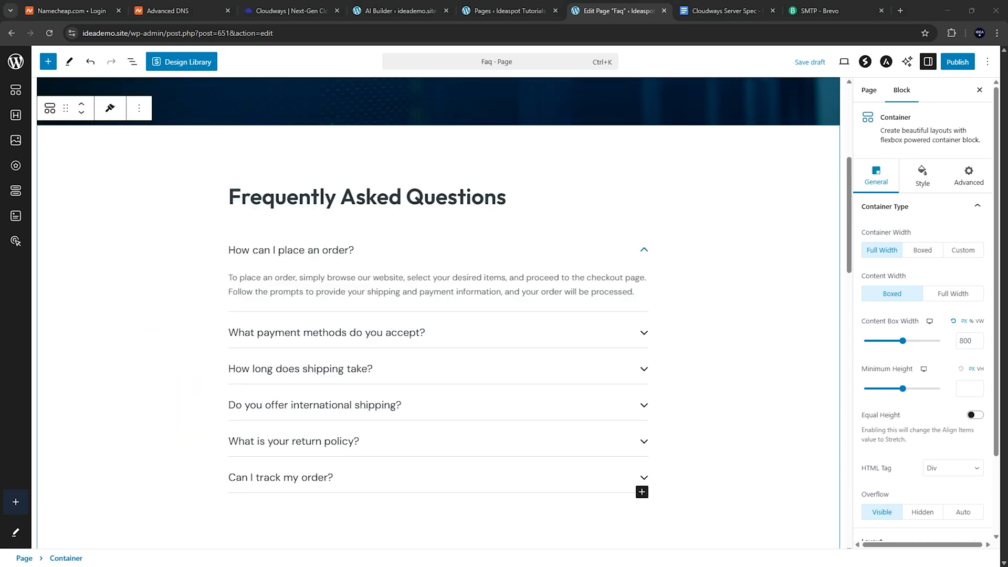
pyautogui.click(286, 250)
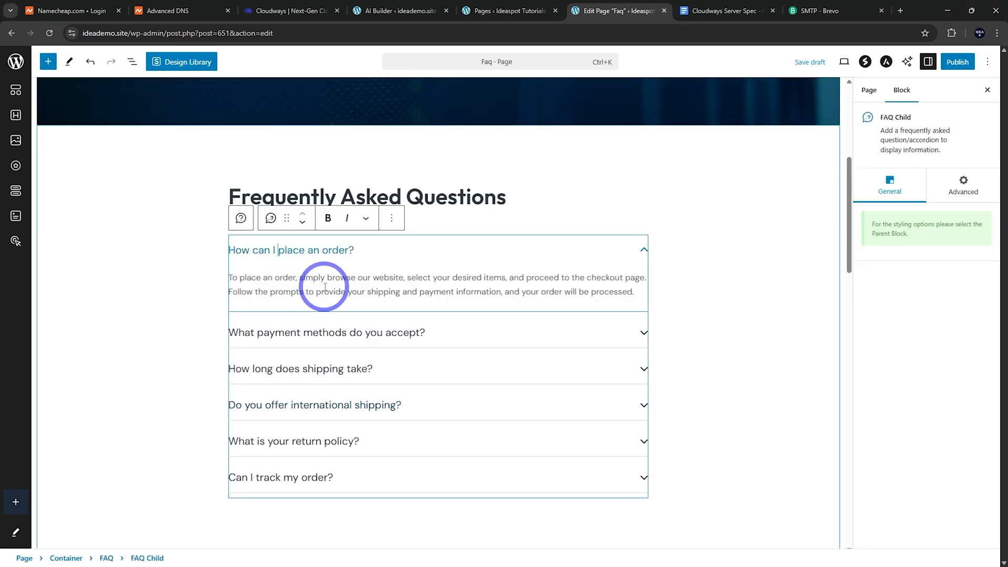
pyautogui.click(132, 61)
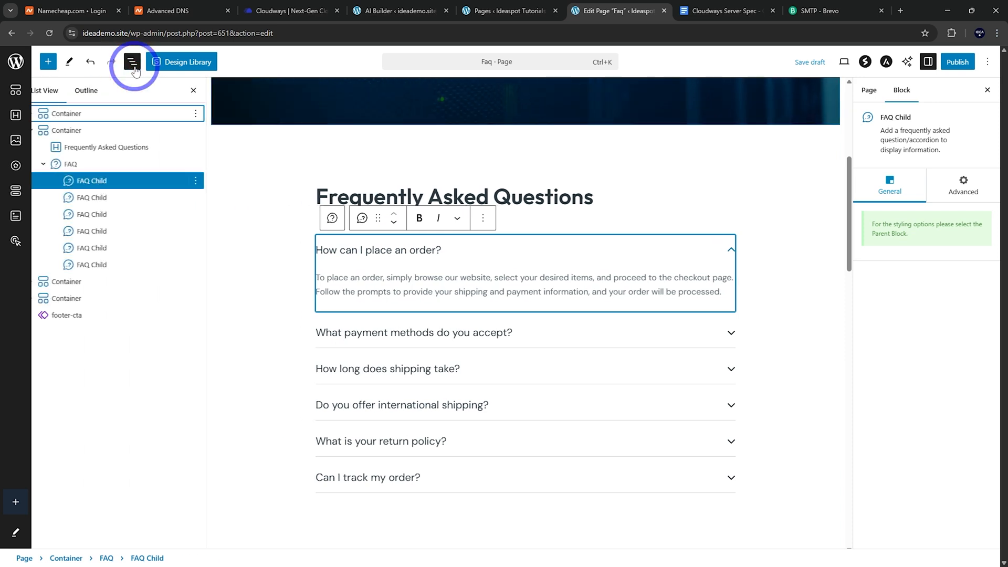
pyautogui.click(77, 165)
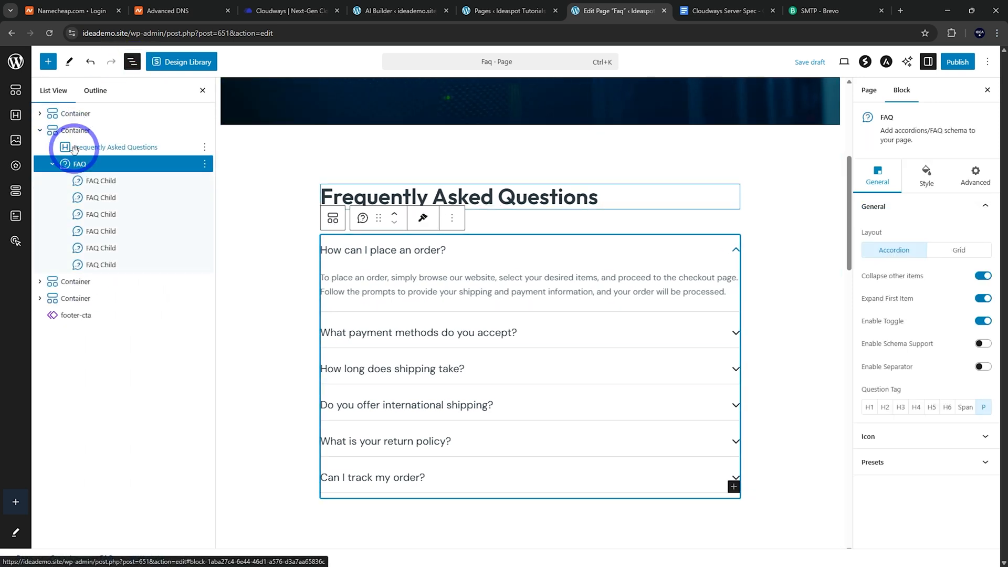
pyautogui.click(41, 130)
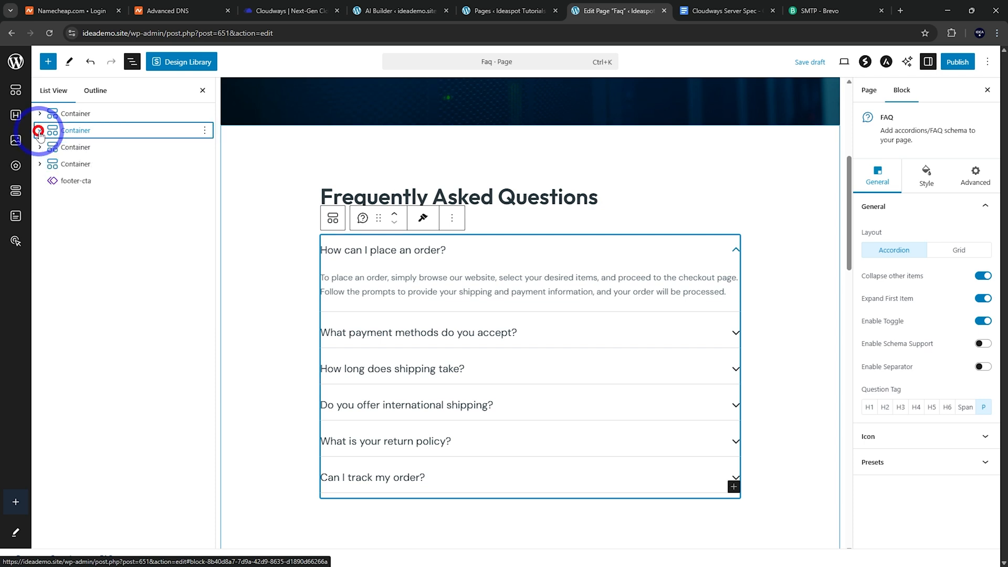
# Expand the FAQ's parent container in the block list and add a new question at the end of the accordion
pyautogui.click(40, 130)
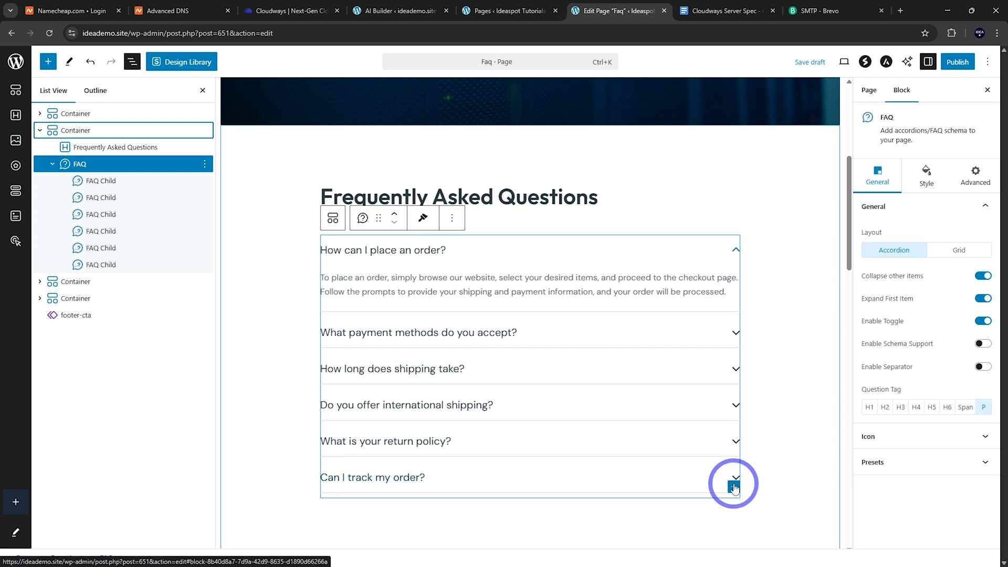
pyautogui.click(734, 488)
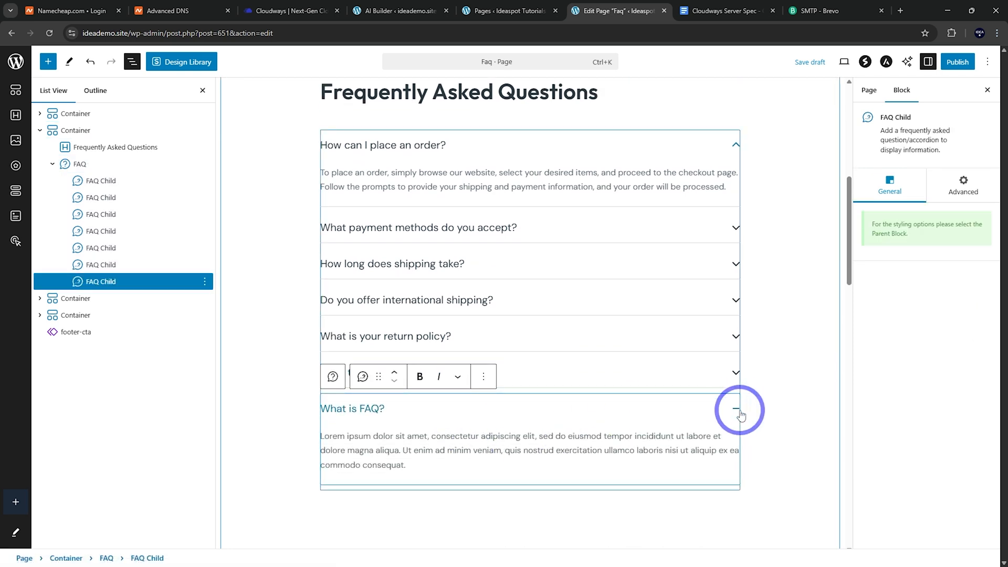
pyautogui.click(687, 263)
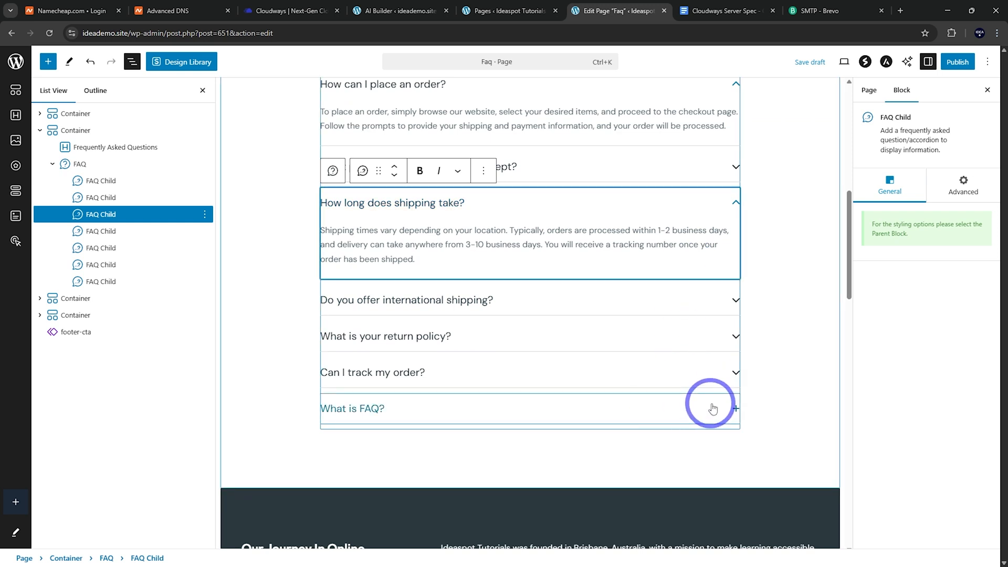
pyautogui.click(531, 405)
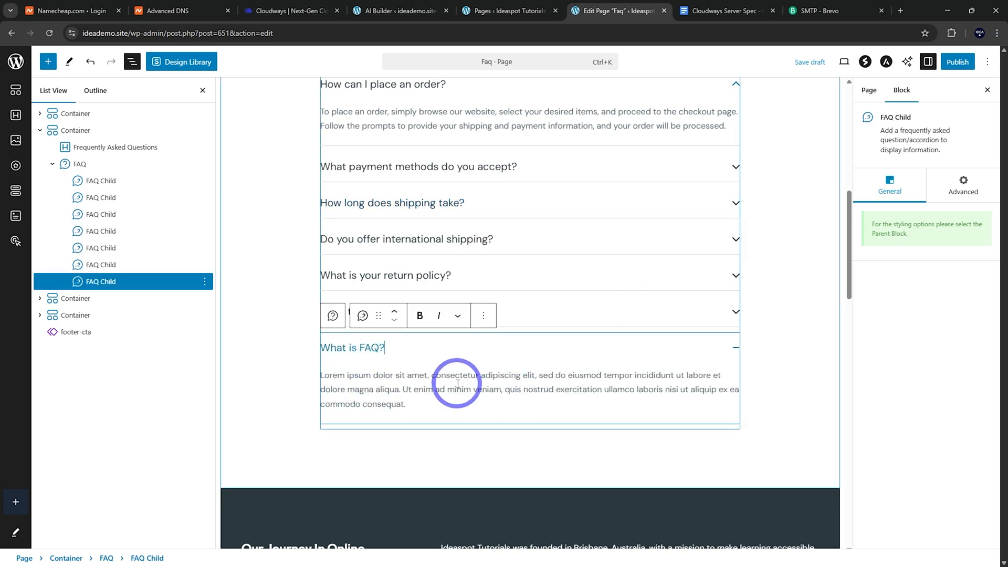
# Delete the placeholder "What is FAQ?" question from the end of the accordion
pyautogui.click(484, 316)
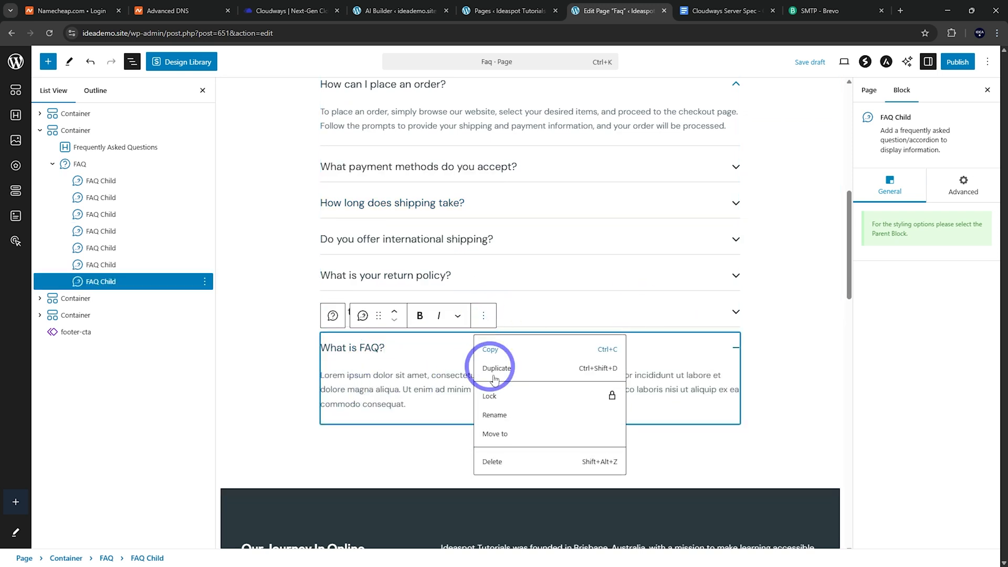
pyautogui.click(497, 459)
pyautogui.click(415, 347)
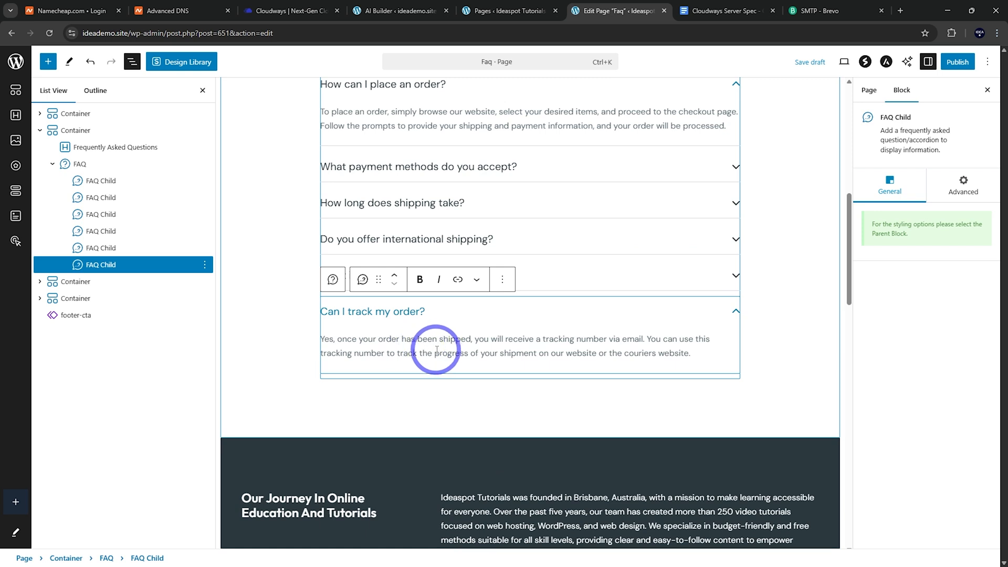
# Publish the Faq page and view its hero and accordion on the live site
pyautogui.scroll(2, 420, 346)
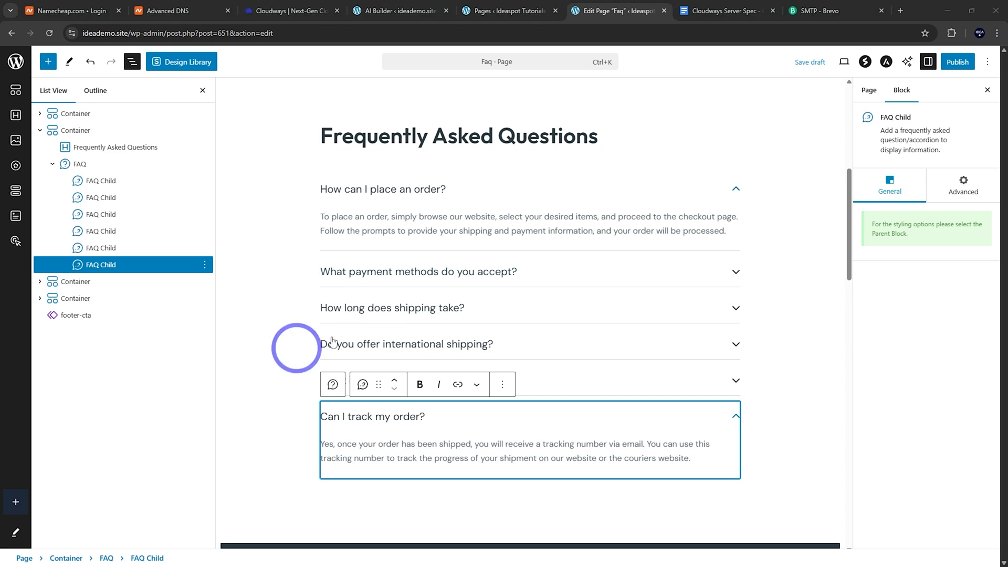
pyautogui.click(957, 62)
pyautogui.click(960, 61)
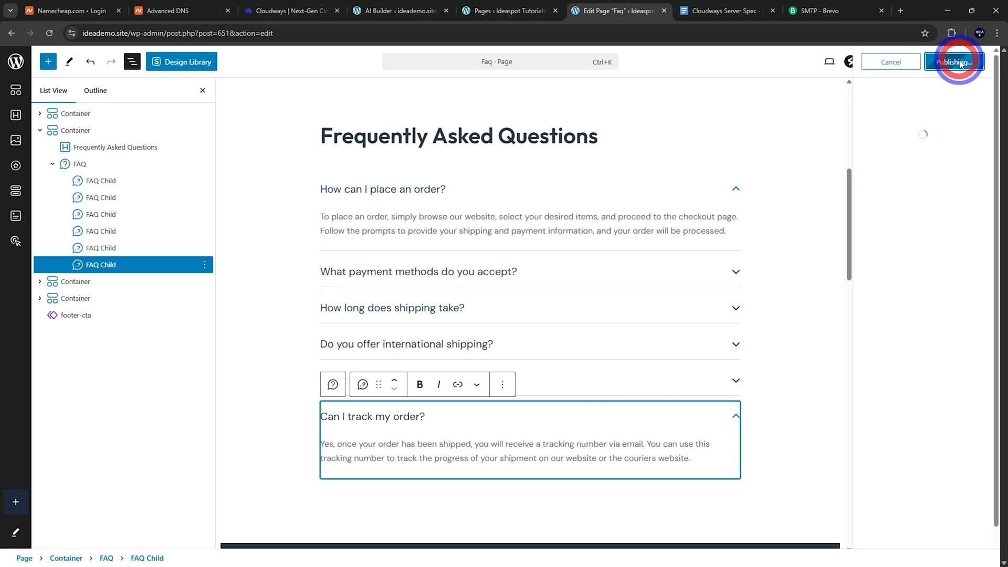
pyautogui.click(892, 183)
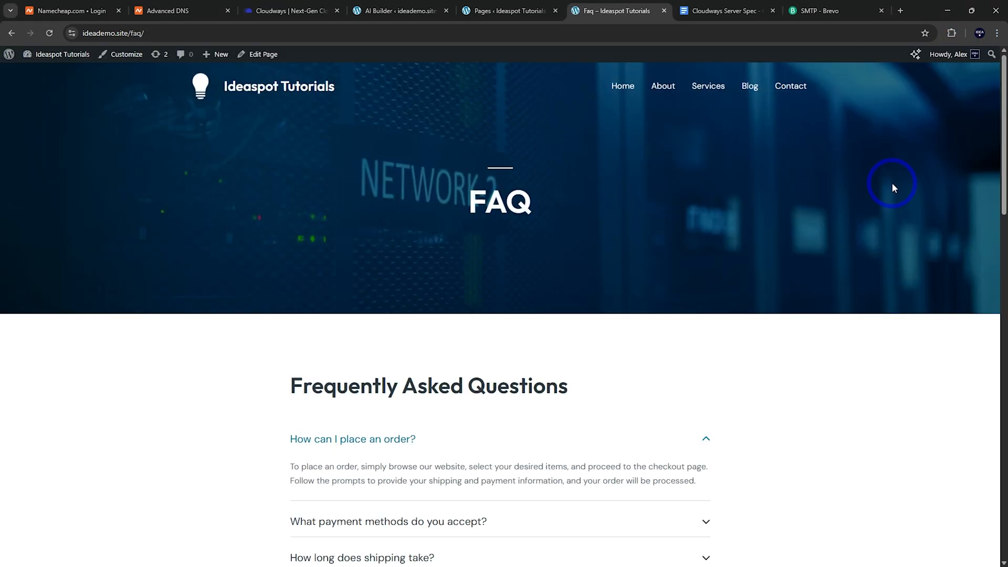
pyautogui.scroll(-4, 493, 414)
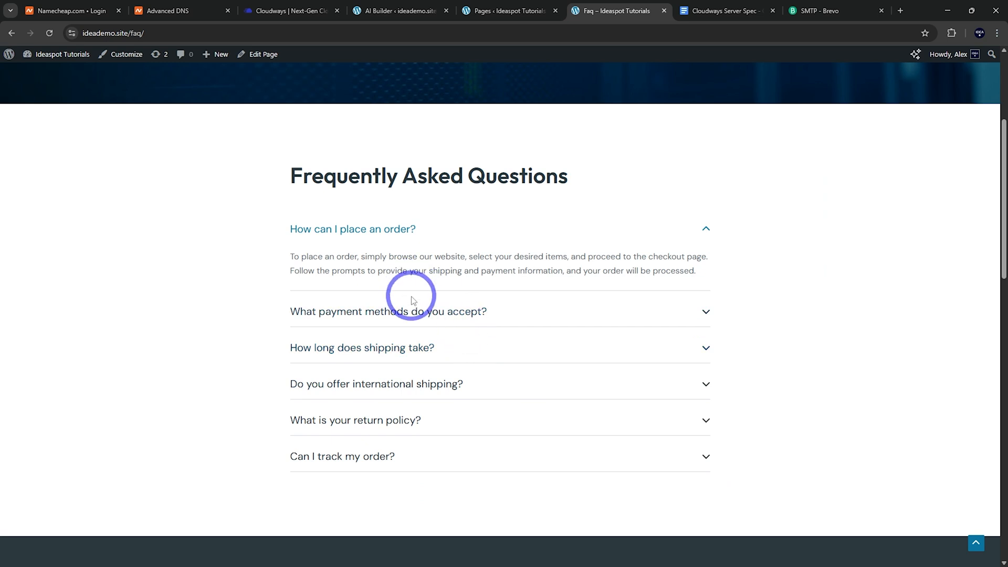
pyautogui.scroll(4, 319, 310)
# Open the admin dashboard and the live homepage in separate tabs, check the header navigation, and open the site's menu management page
pyautogui.click(60, 55)
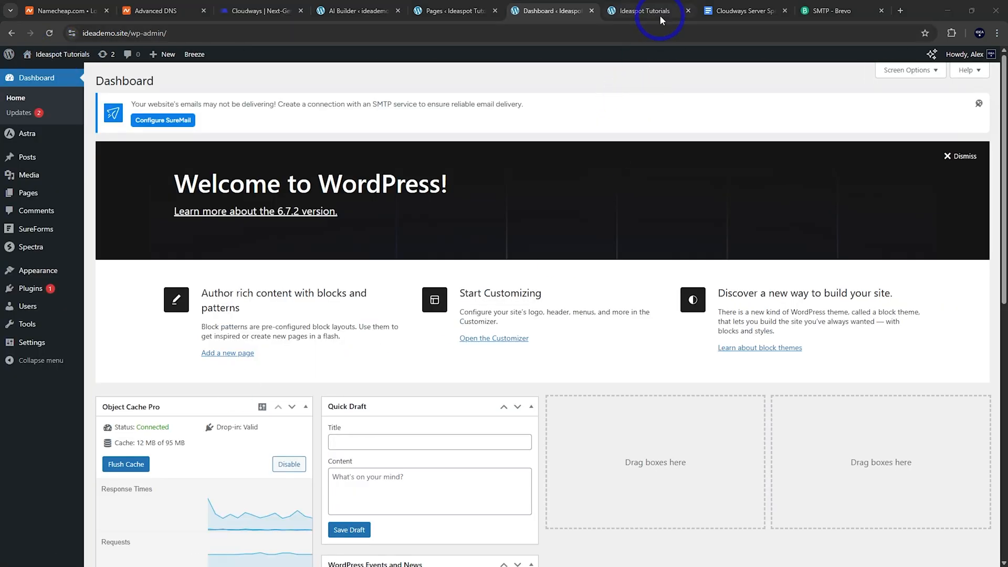
pyautogui.click(660, 14)
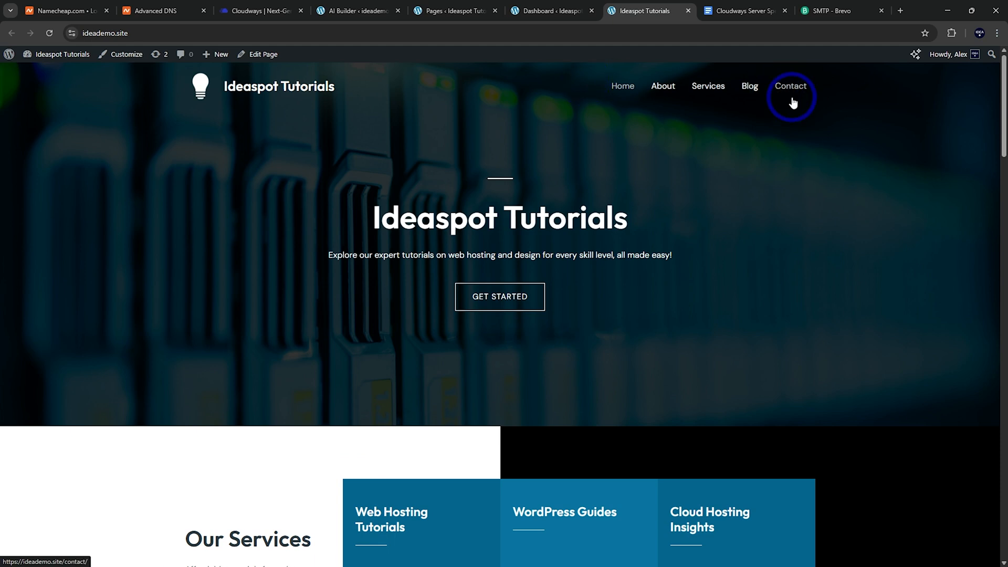
pyautogui.click(552, 11)
pyautogui.click(42, 273)
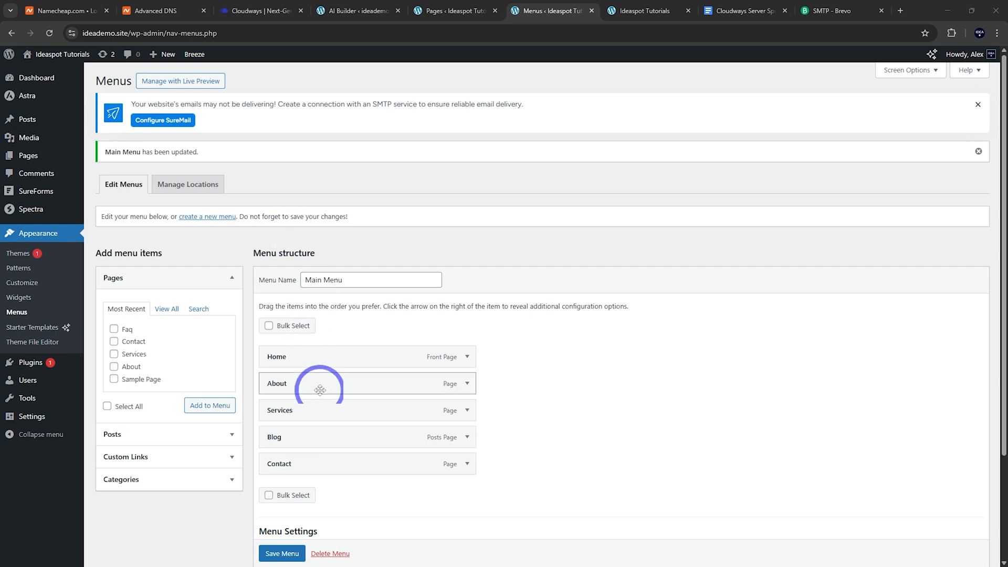
# Add the Faq page to the Main Menu, place it between Services and Blog, and save the menu
pyautogui.click(114, 329)
pyautogui.click(221, 408)
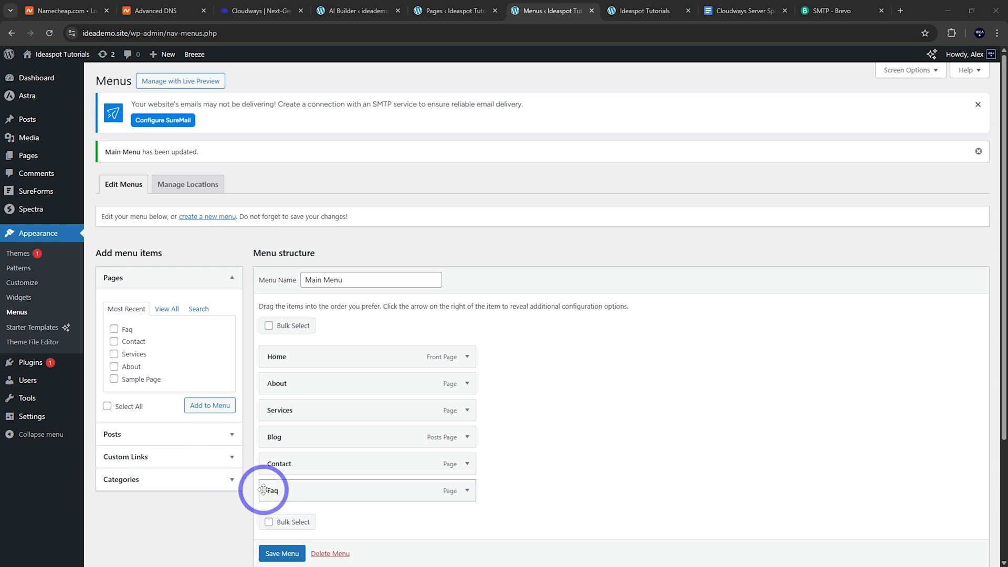
pyautogui.moveTo(259, 489); pyautogui.dragTo(257, 437)
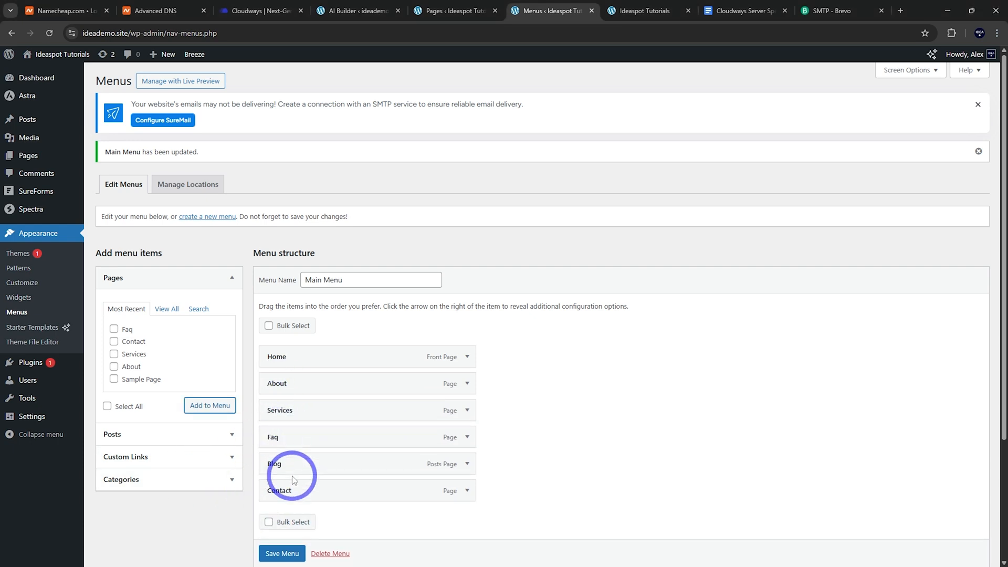
pyautogui.click(284, 553)
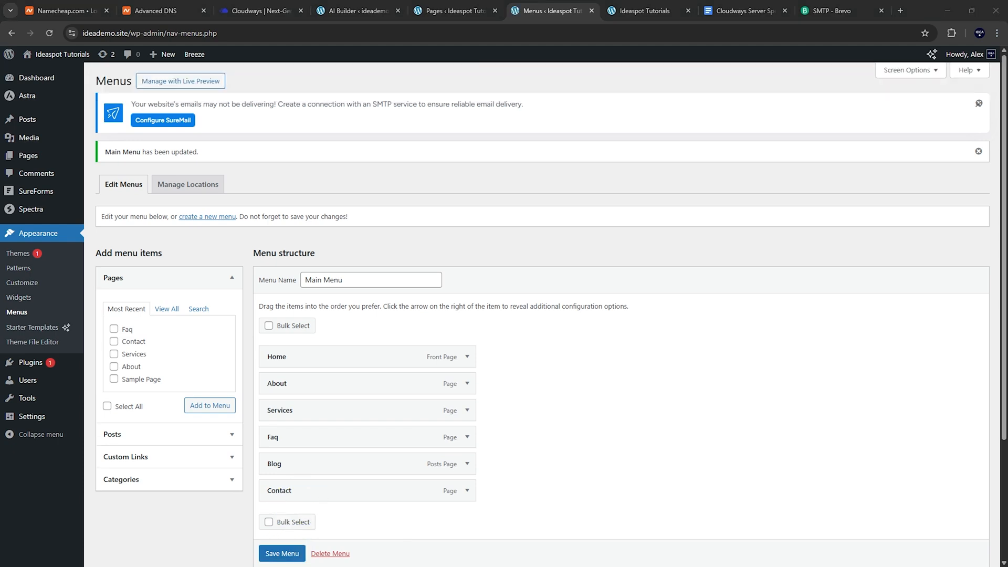
# Remove the Faq item from the Main Menu and save the menu
pyautogui.click(466, 436)
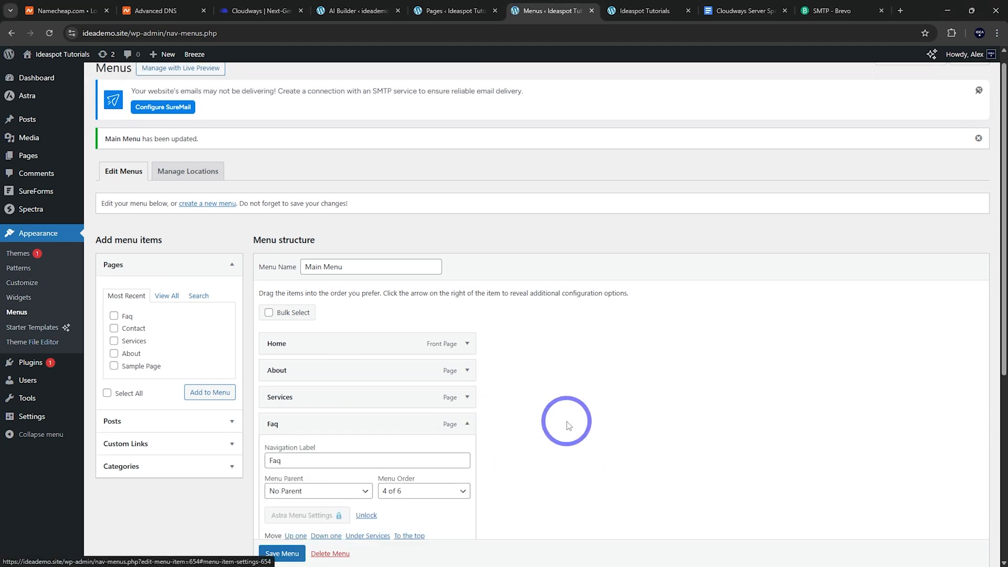
pyautogui.scroll(-2, 565, 423)
pyautogui.click(273, 487)
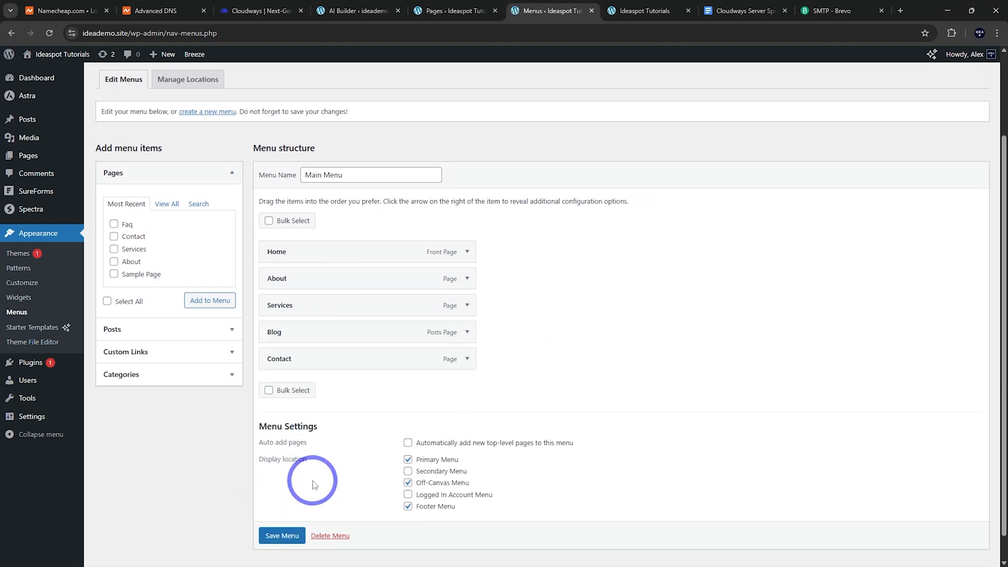
pyautogui.click(278, 536)
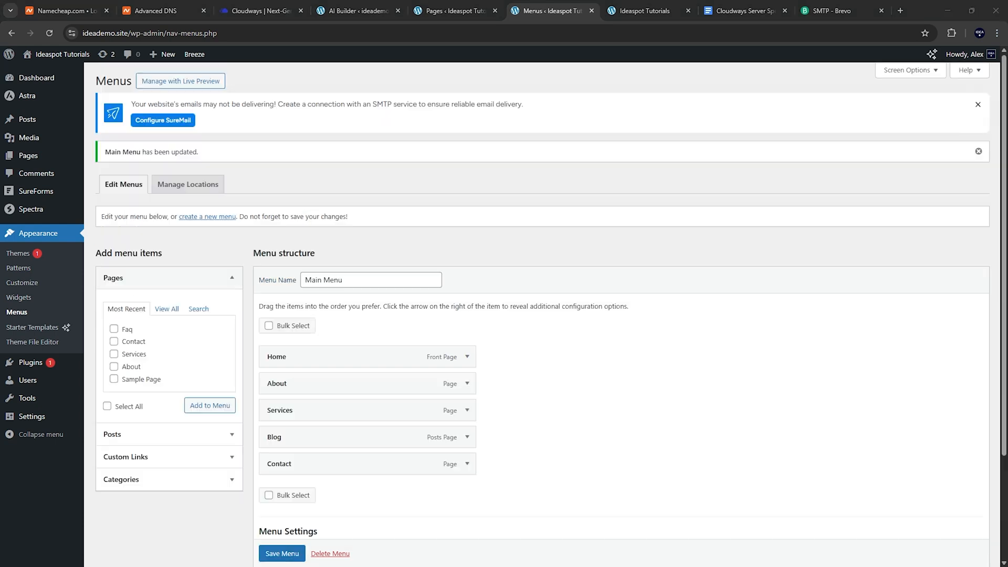
# Review the site's existing posts in the admin post list and on the live Blog page
pyautogui.click(41, 125)
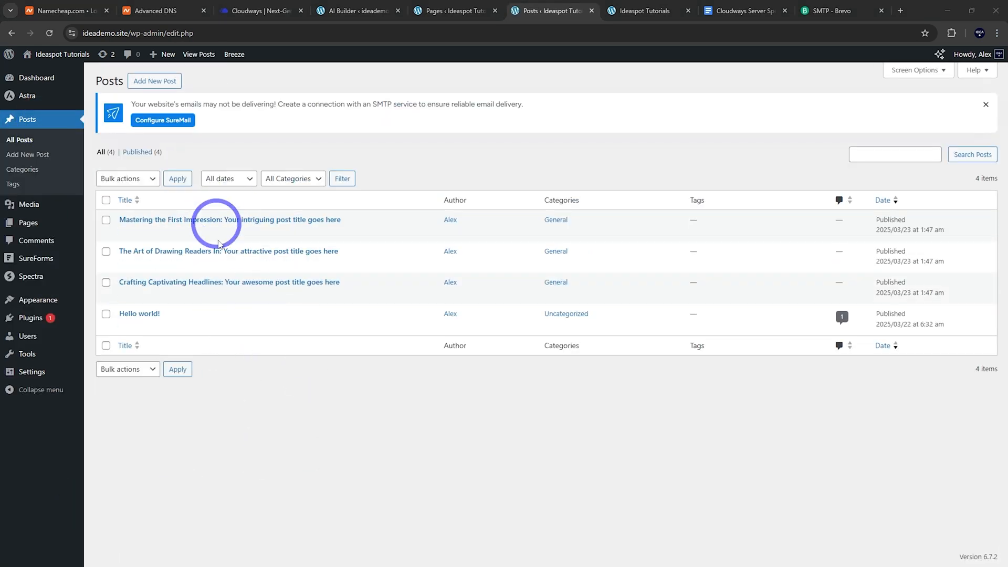
pyautogui.click(642, 7)
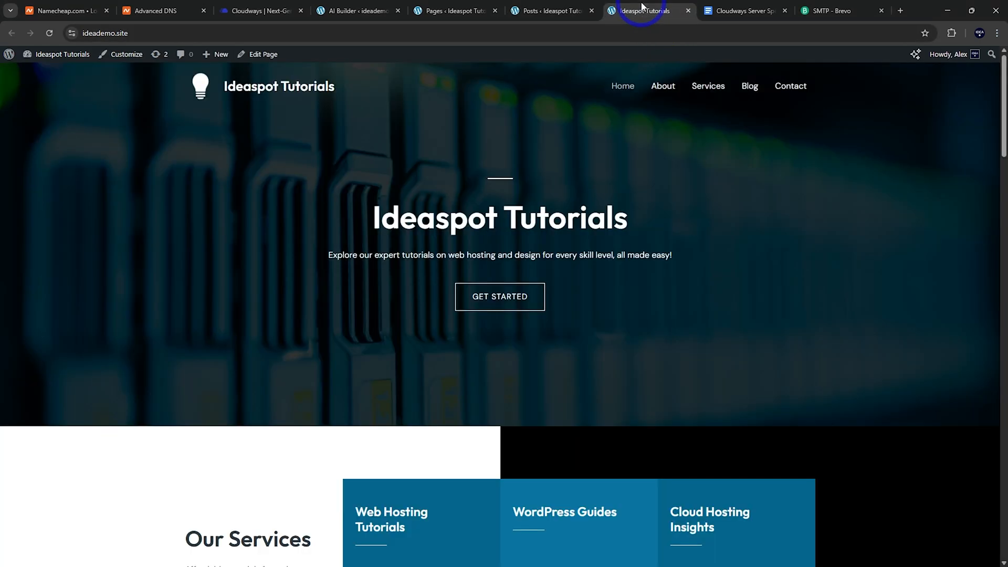
pyautogui.click(750, 85)
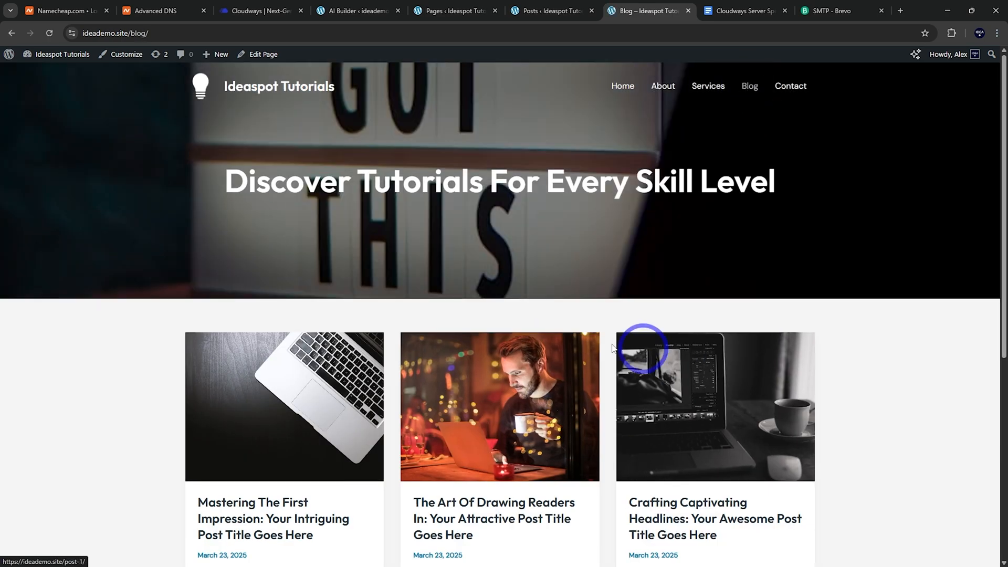
pyautogui.scroll(-4, 596, 371)
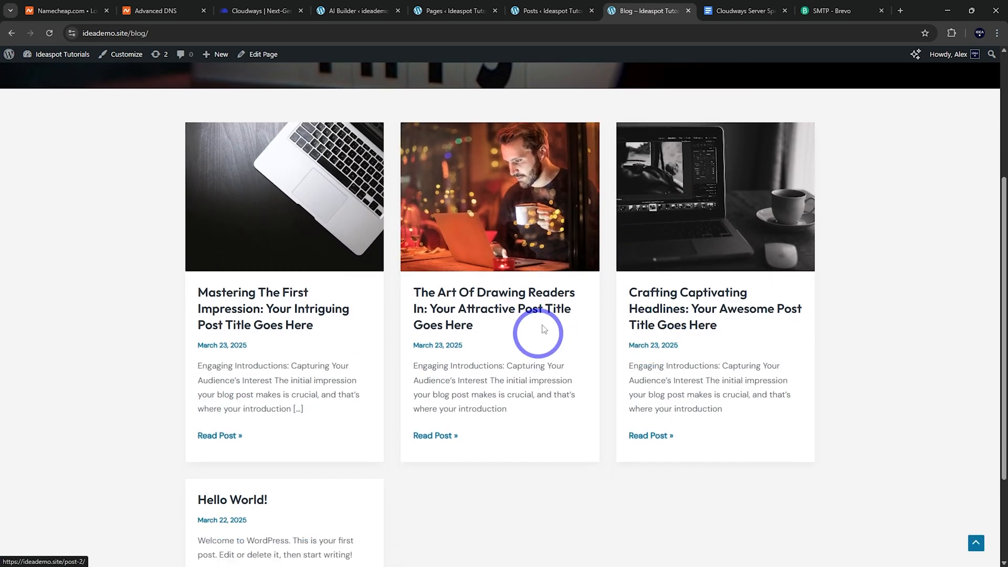
pyautogui.scroll(-2, 428, 378)
# Create a new post titled "Demo Post" with the sample paragraph beginning "The initial impression your blog post makes is crucial"
pyautogui.click(530, 17)
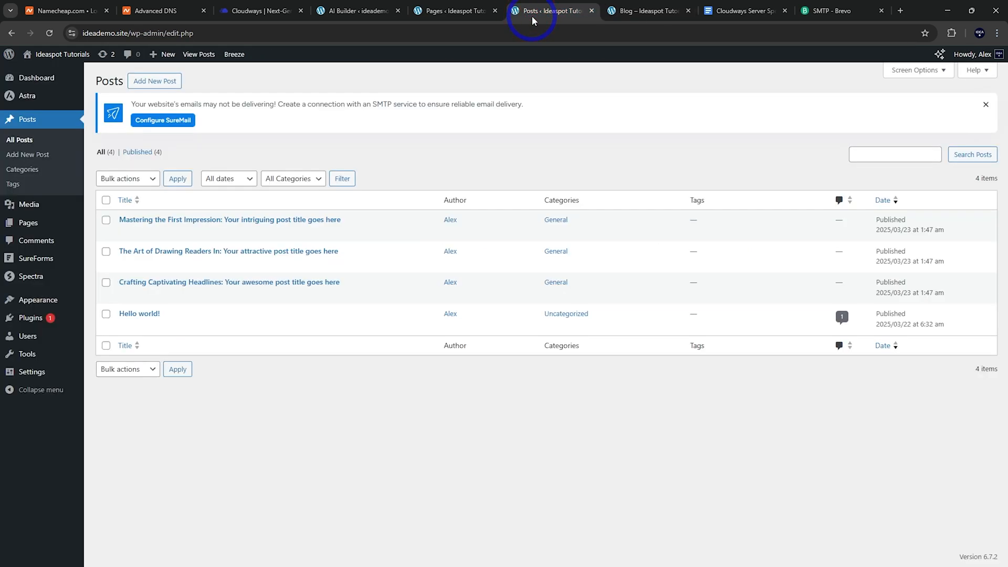
pyautogui.click(163, 84)
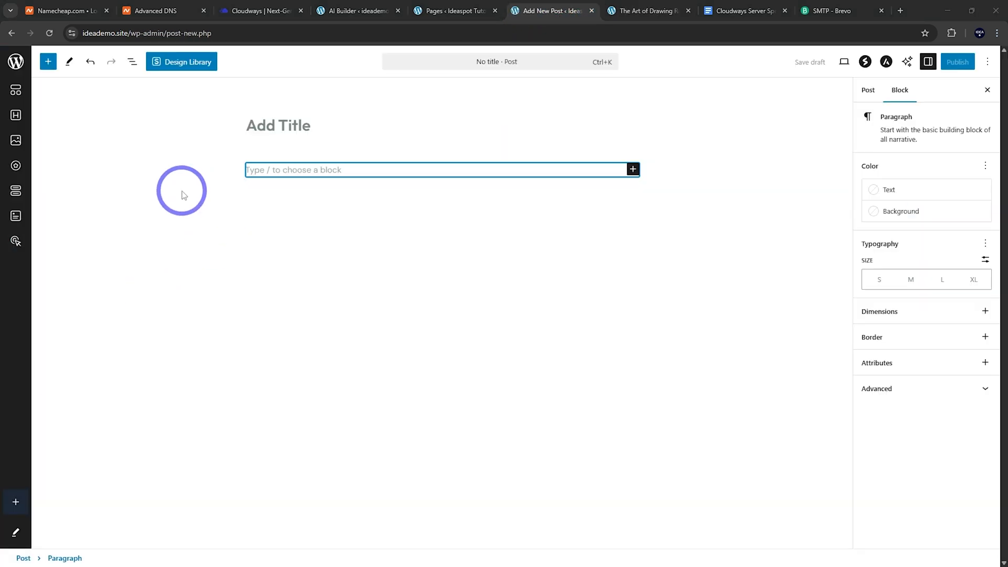
pyautogui.click(292, 169)
pyautogui.write('The initial impression your blog post makes is crucial, and that’s where your introduction comes into play. Hook your readers with a captivating opening that sparks curiosity or emotion. Address their pain points or questions to establish a connection. Outline the purpose of your post and give a sneak peek into what they can expect. A well-crafted introduction sets the tone for an immersive reading experience.')
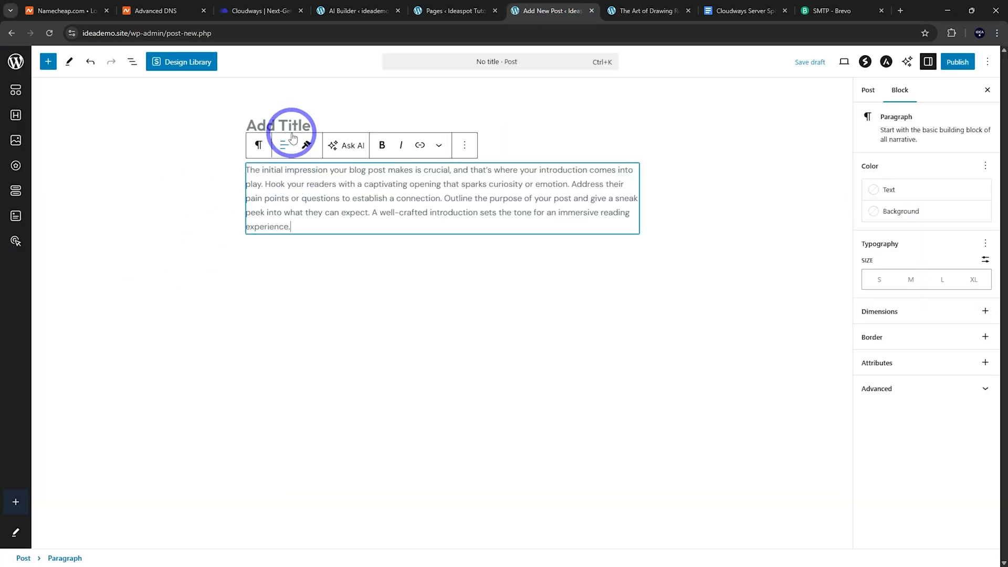
pyautogui.click(291, 128)
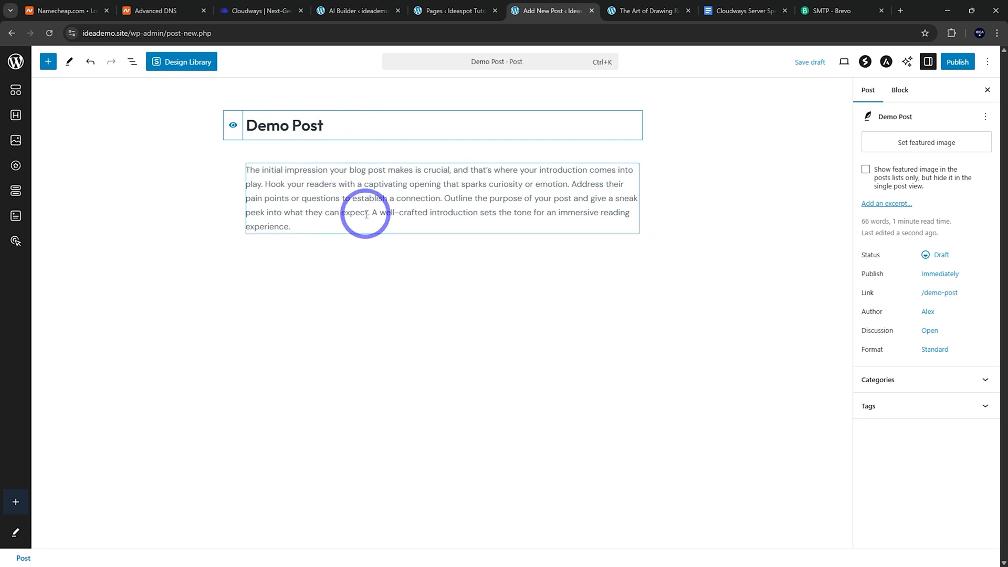
pyautogui.click(402, 190)
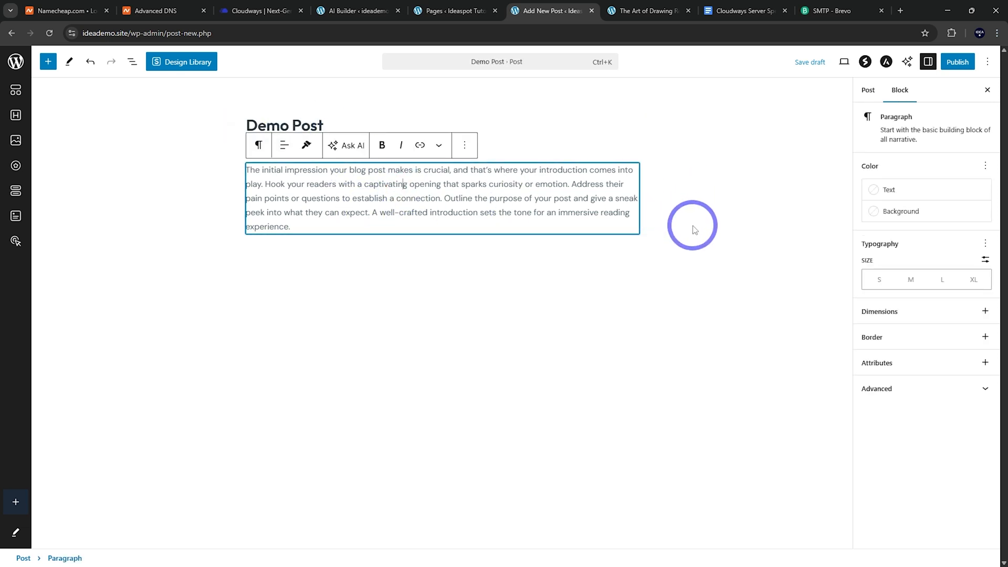
# Set the existing laptop photo pexels-photo-218863.jpeg from the media library as the post's featured image
pyautogui.click(868, 91)
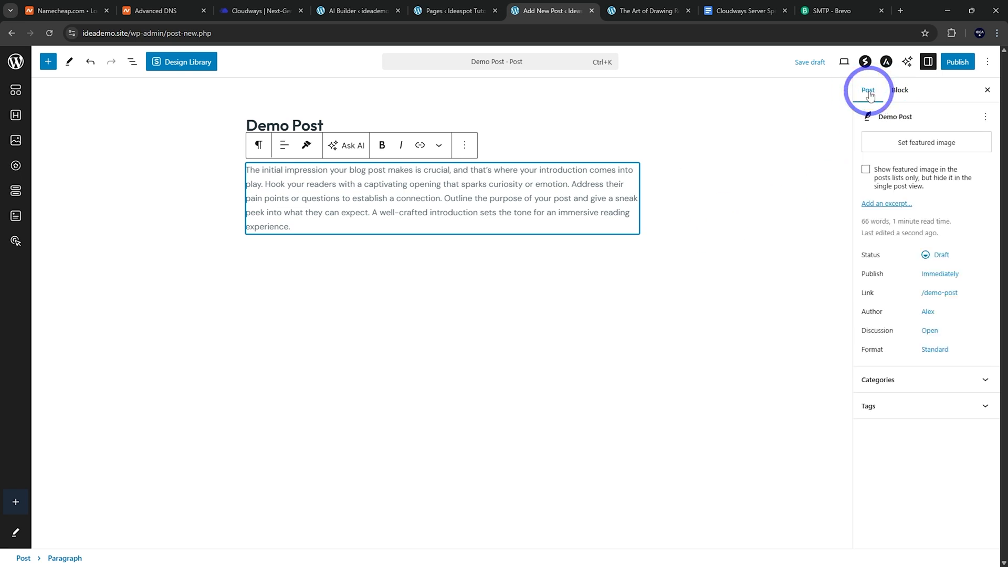
pyautogui.click(912, 143)
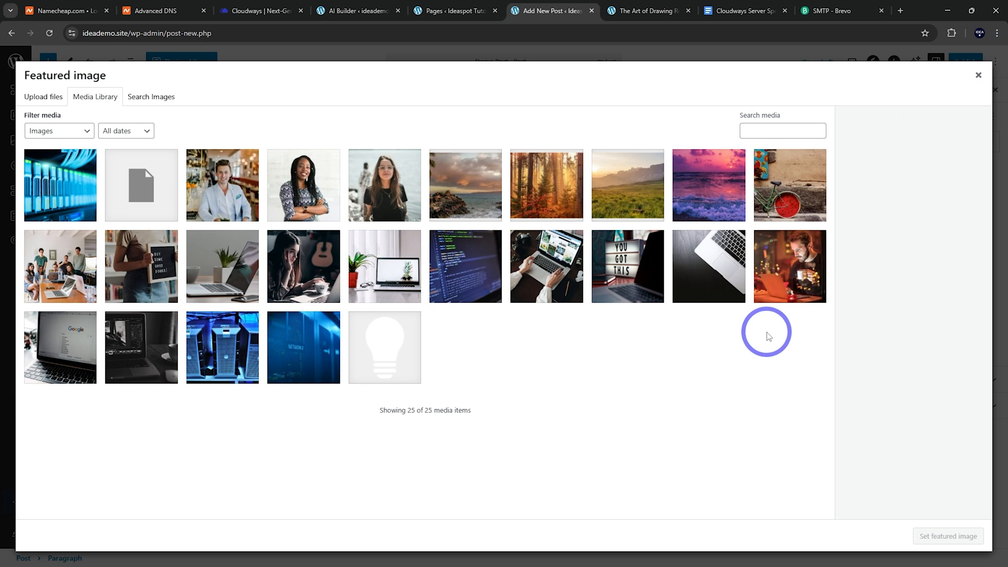
pyautogui.click(718, 278)
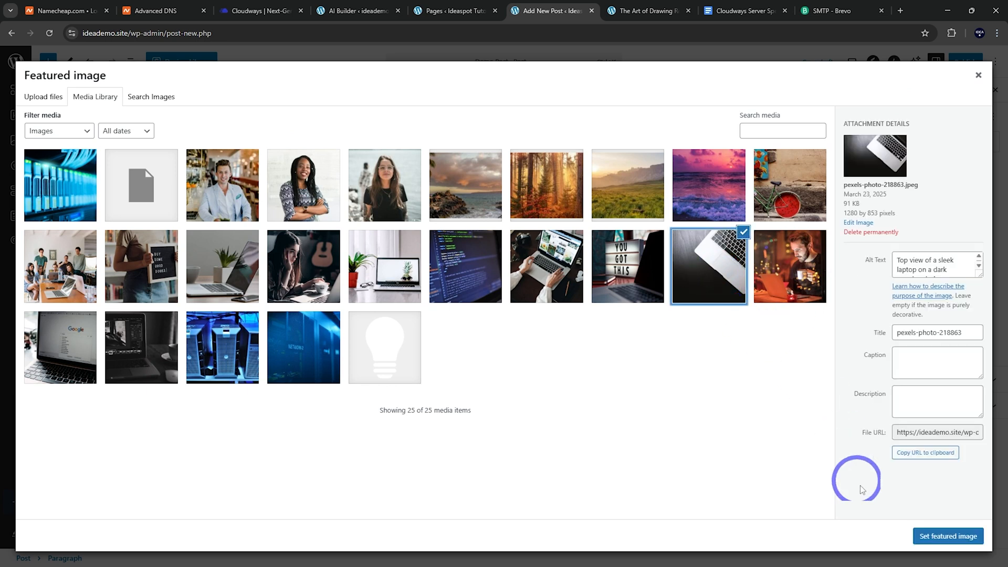
pyautogui.click(947, 536)
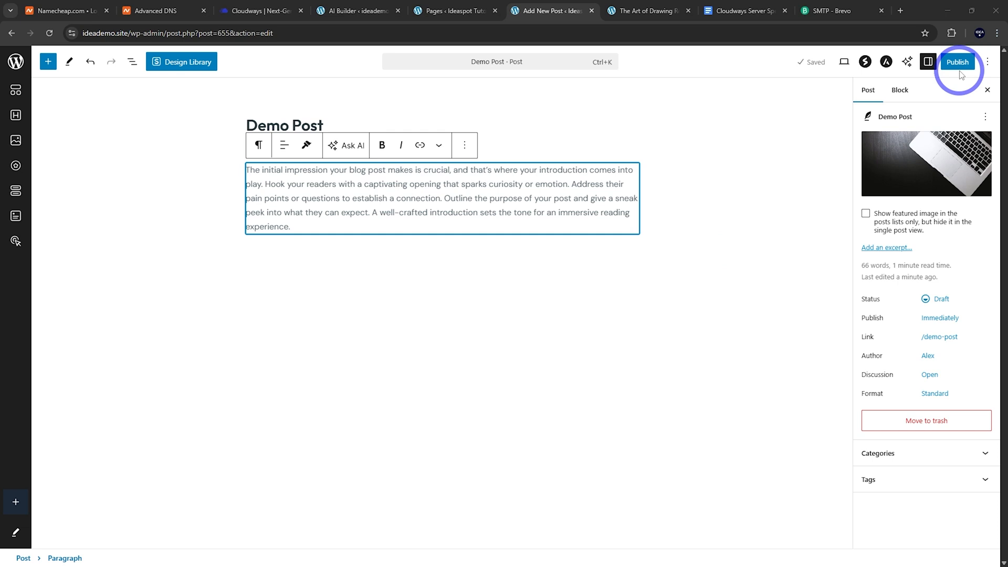
# Publish the Demo Post and open it on the live site
pyautogui.click(956, 62)
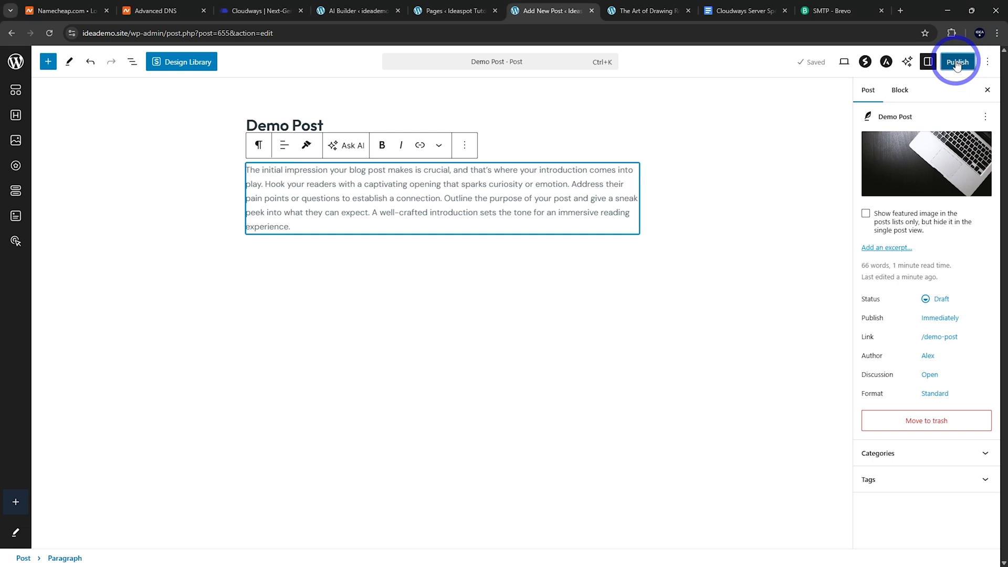
pyautogui.click(959, 62)
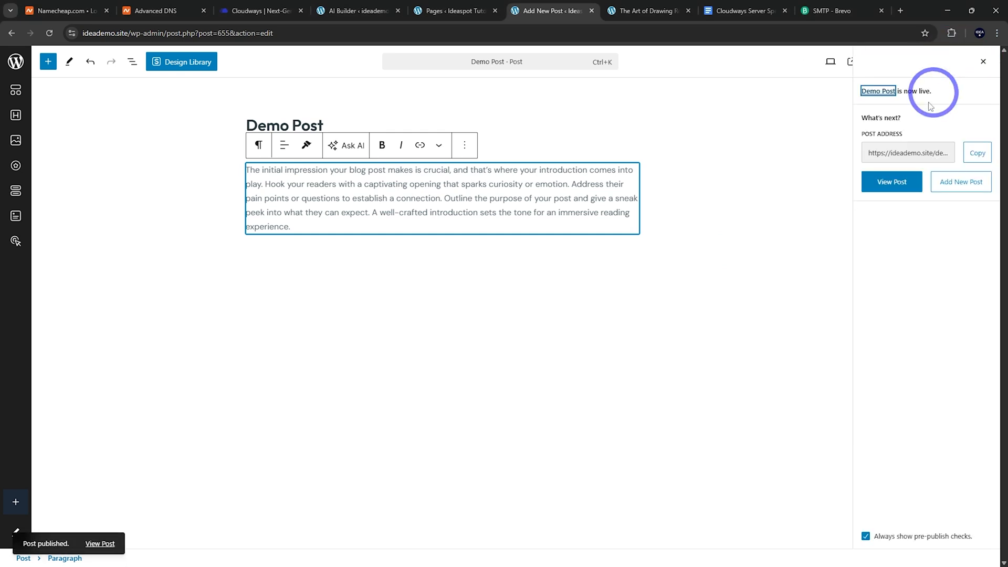
pyautogui.click(893, 185)
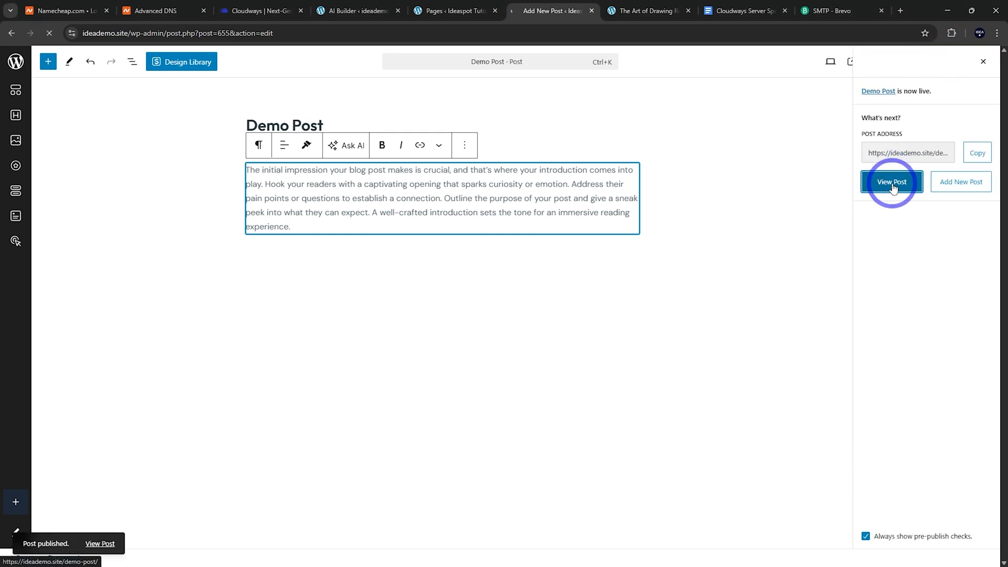
# Review the published Demo Post on the live site, its card on the Blog page, and the posts in the admin post list
pyautogui.scroll(-5, 472, 472)
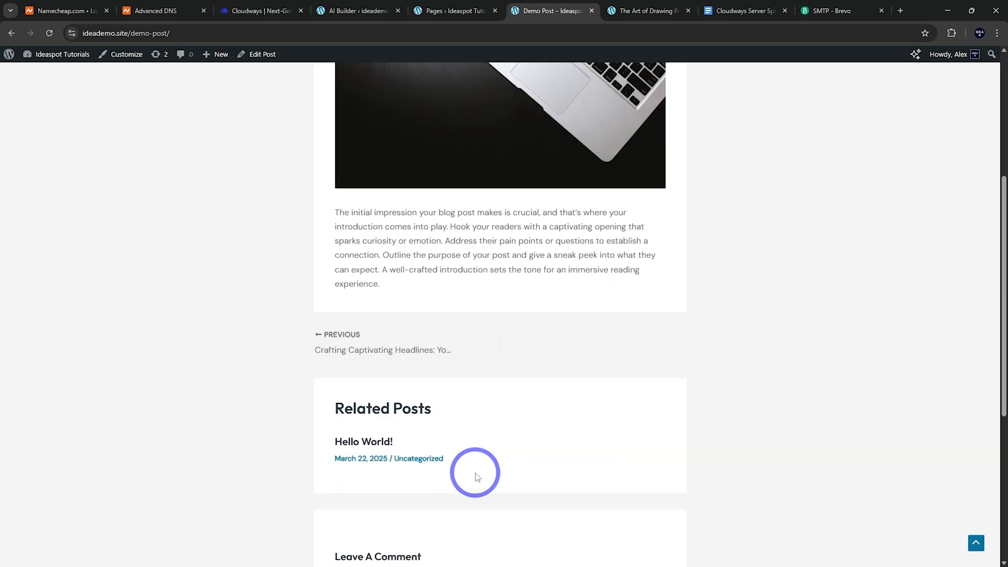
pyautogui.scroll(4, 475, 475)
pyautogui.scroll(1, 460, 367)
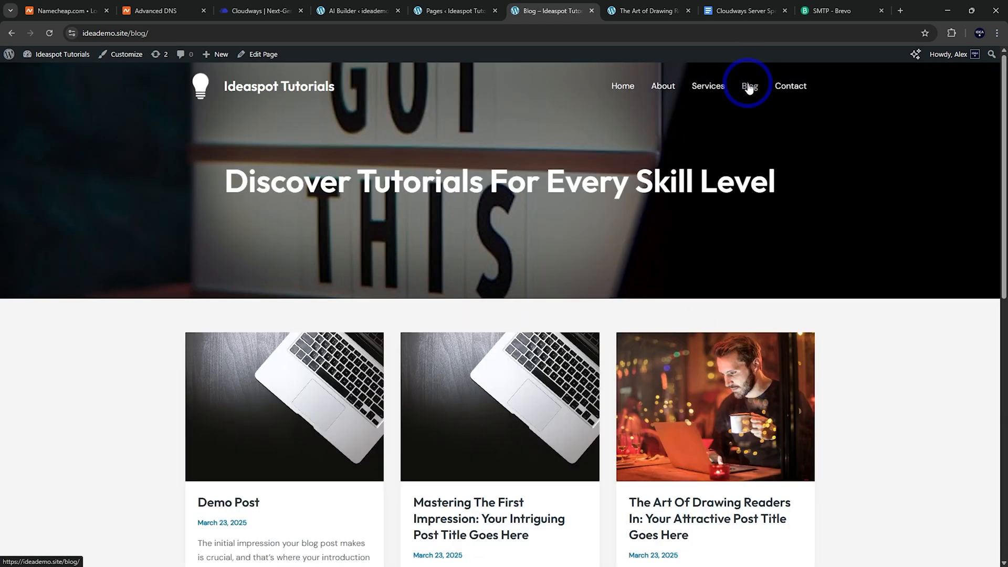
pyautogui.scroll(-1, 747, 100)
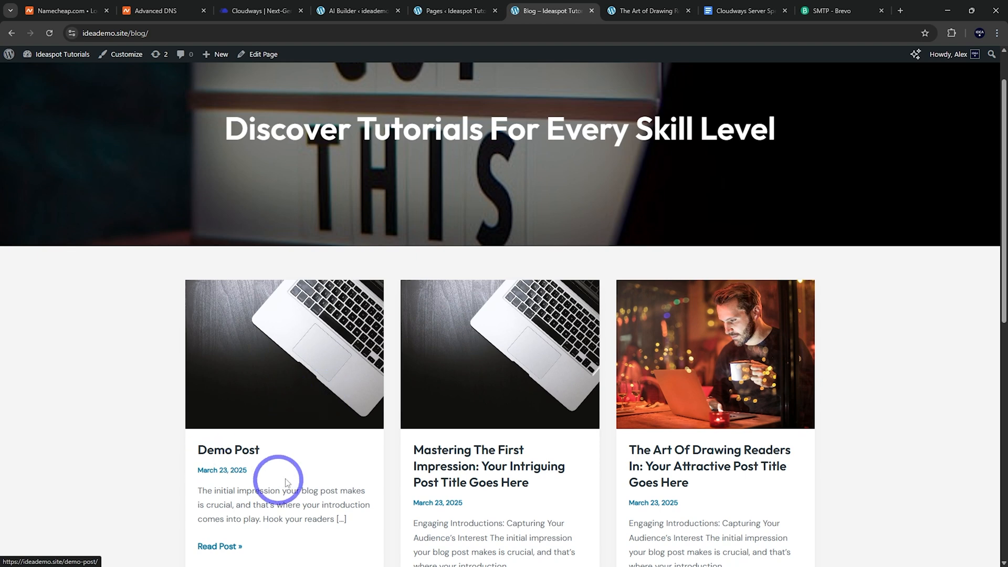
pyautogui.scroll(-2, 286, 482)
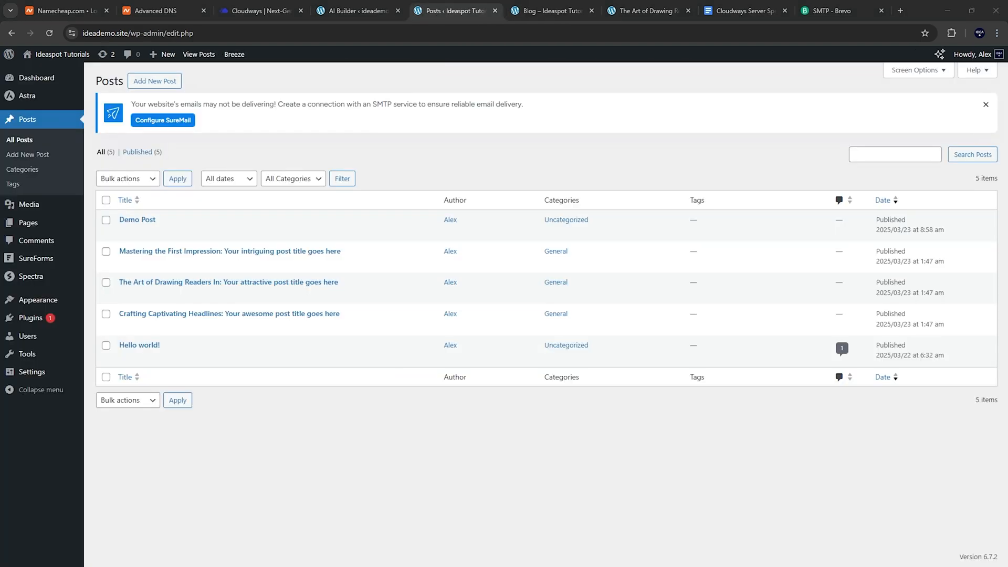
pyautogui.moveTo(191, 269)
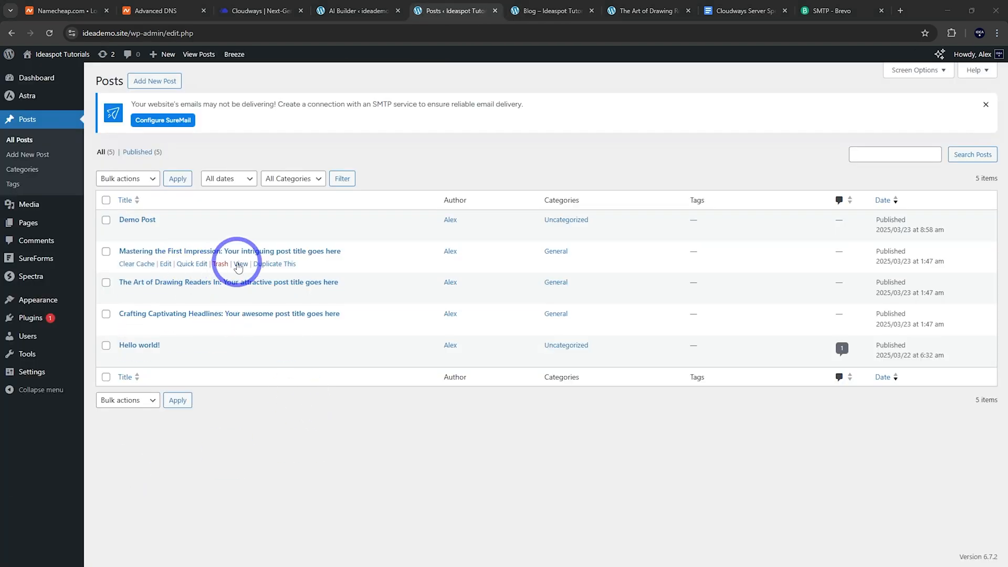
pyautogui.moveTo(217, 299)
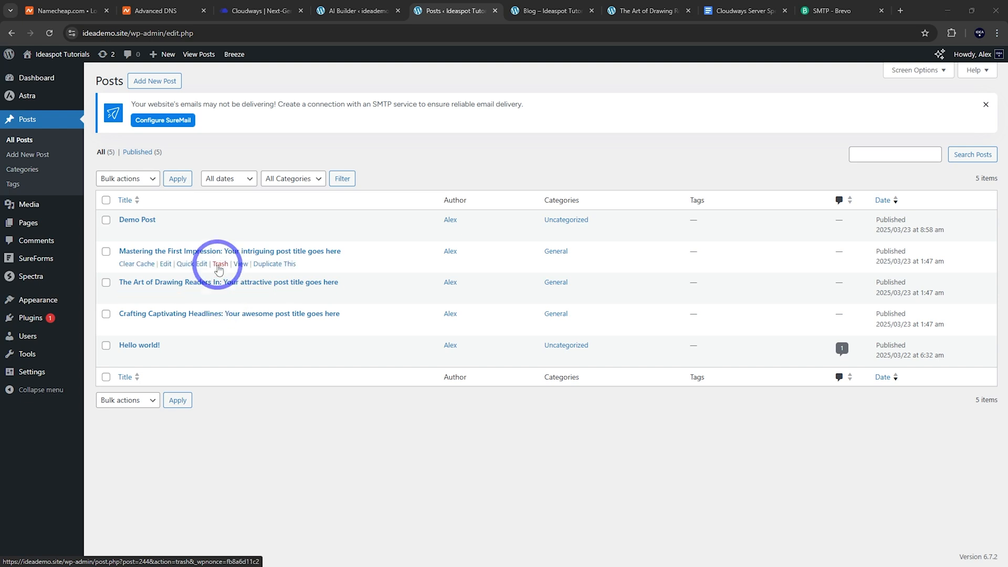
pyautogui.moveTo(210, 228)
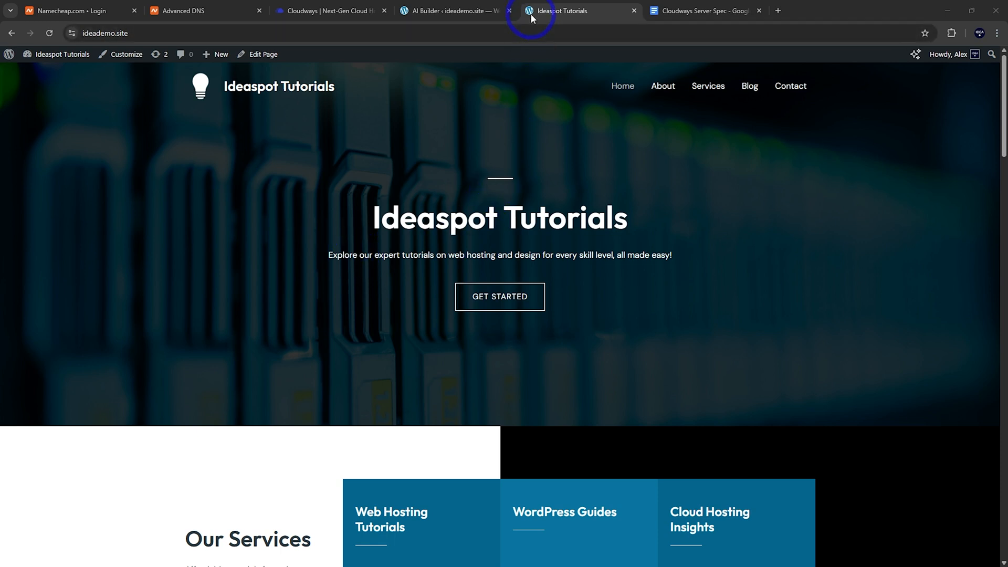
# Set logo.png from the media library as the site icon in the customizer without cropping it, and publish the change
pyautogui.click(126, 55)
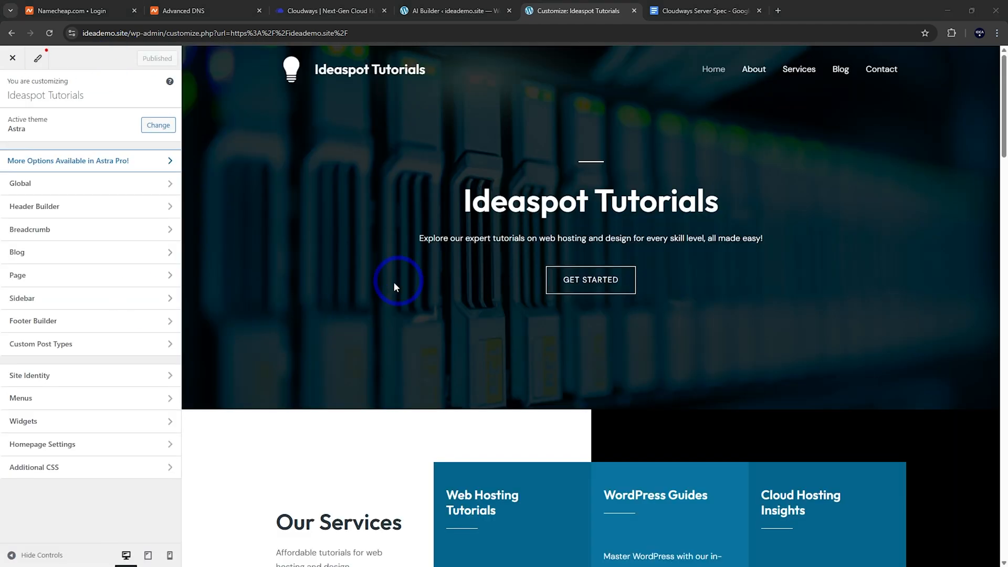
pyautogui.click(37, 379)
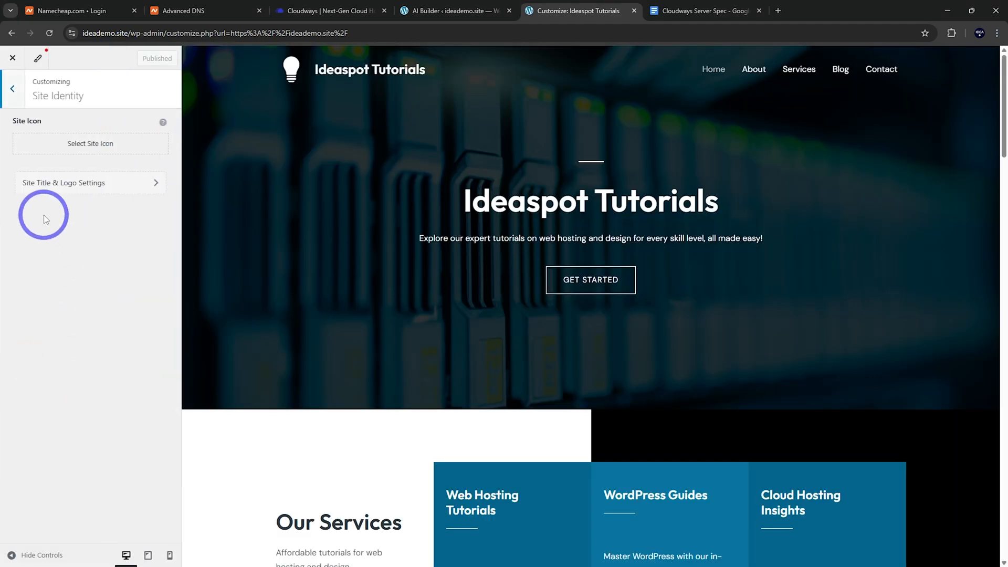
pyautogui.click(87, 148)
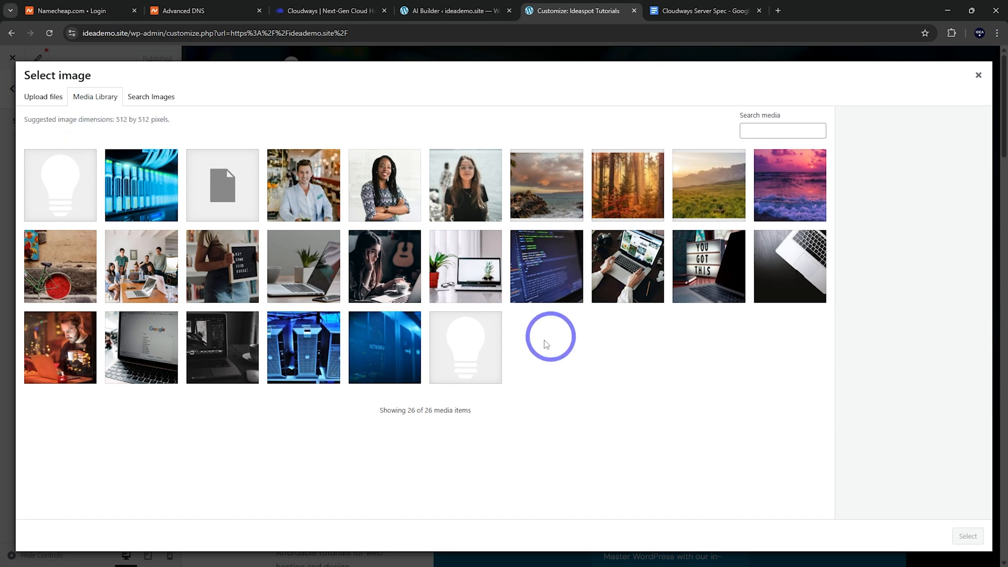
pyautogui.click(475, 357)
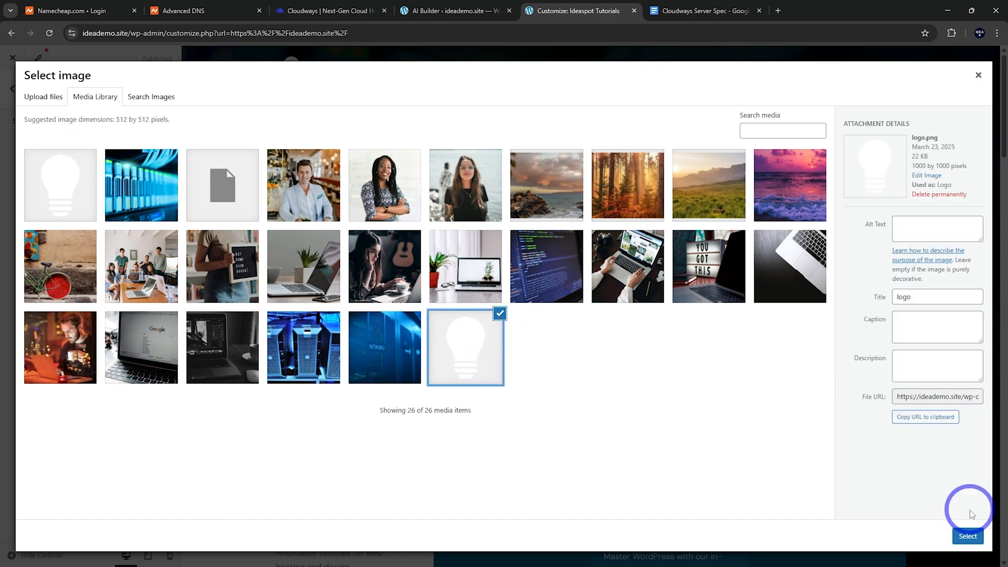
pyautogui.click(967, 535)
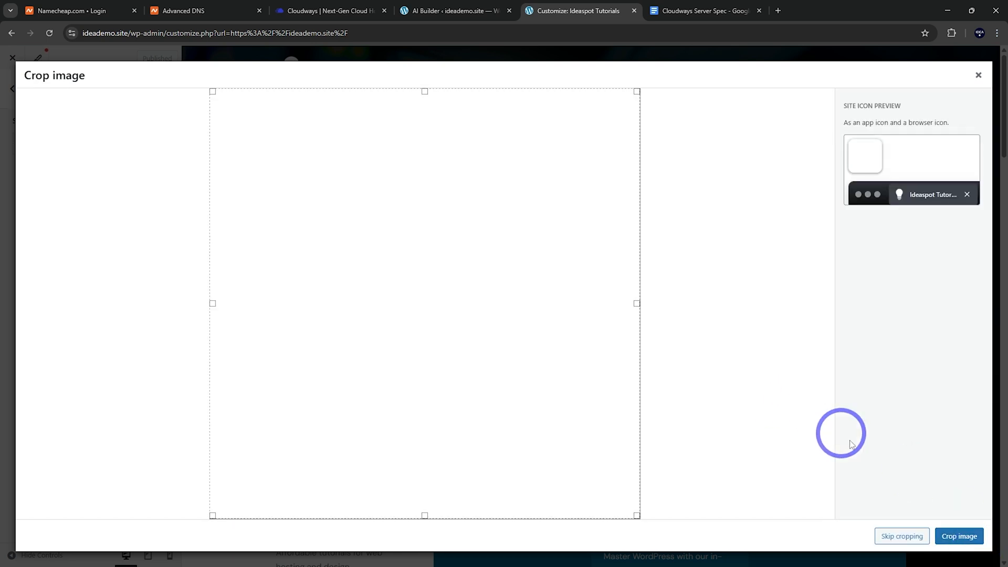
pyautogui.click(911, 541)
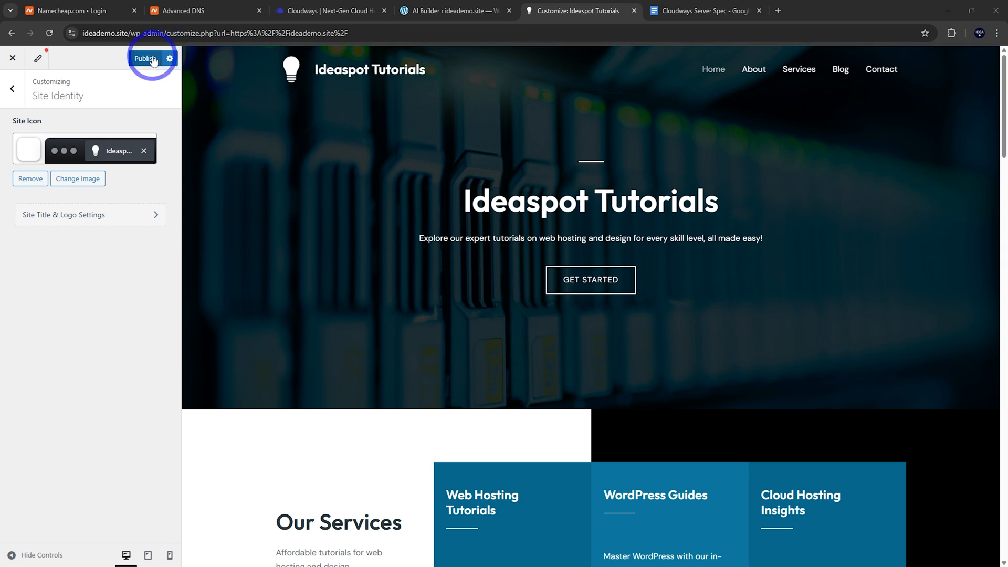
pyautogui.click(144, 58)
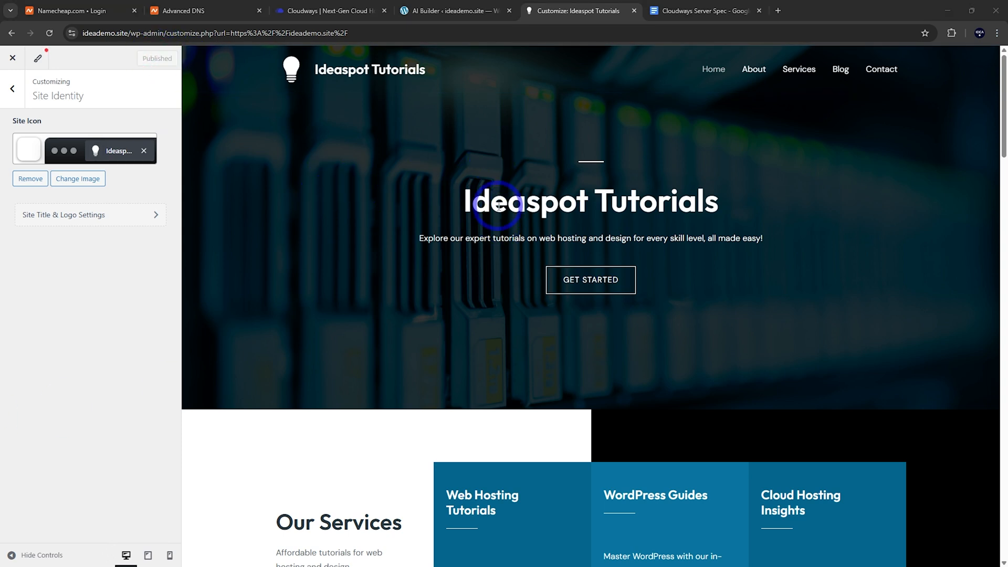
# Set the headings font weight to Bold 700 through the customizer's style guide, publish the change and exit the customizer
pyautogui.click(12, 89)
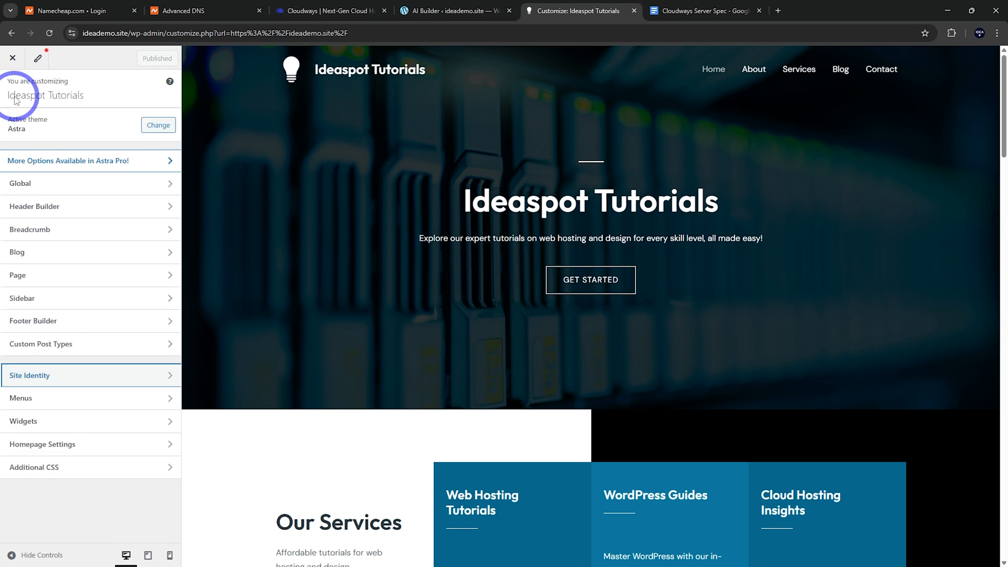
pyautogui.click(37, 68)
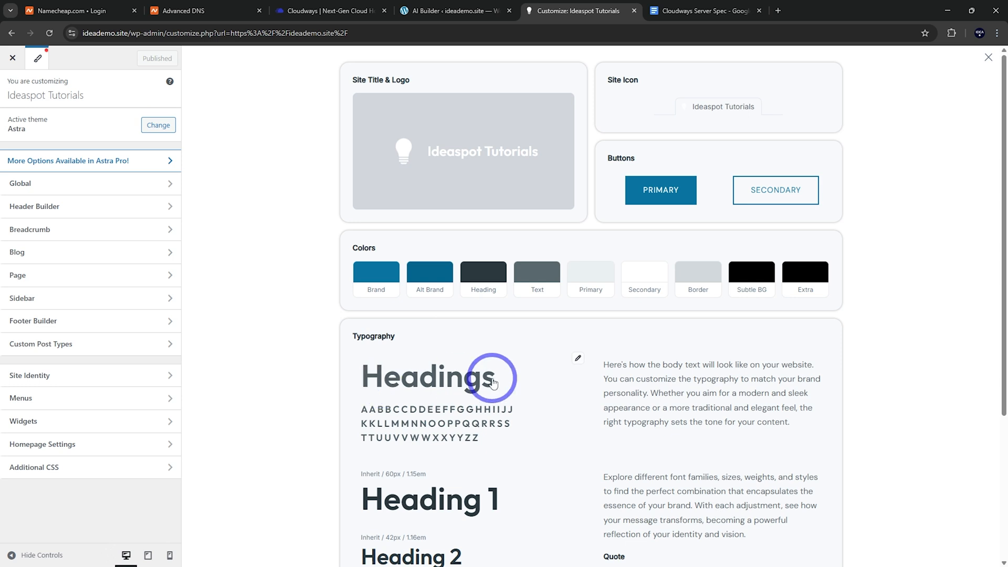
pyautogui.click(444, 272)
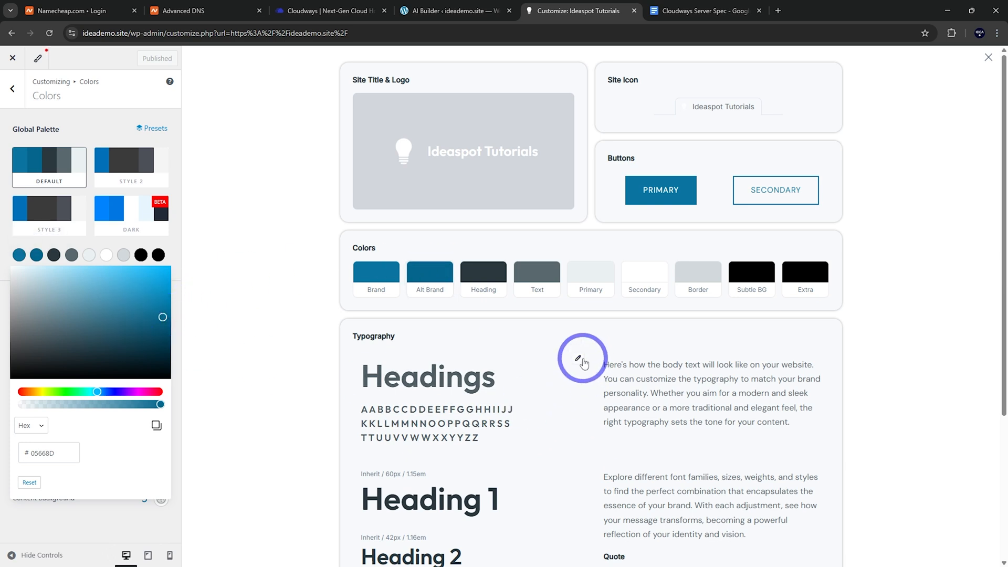
pyautogui.click(578, 361)
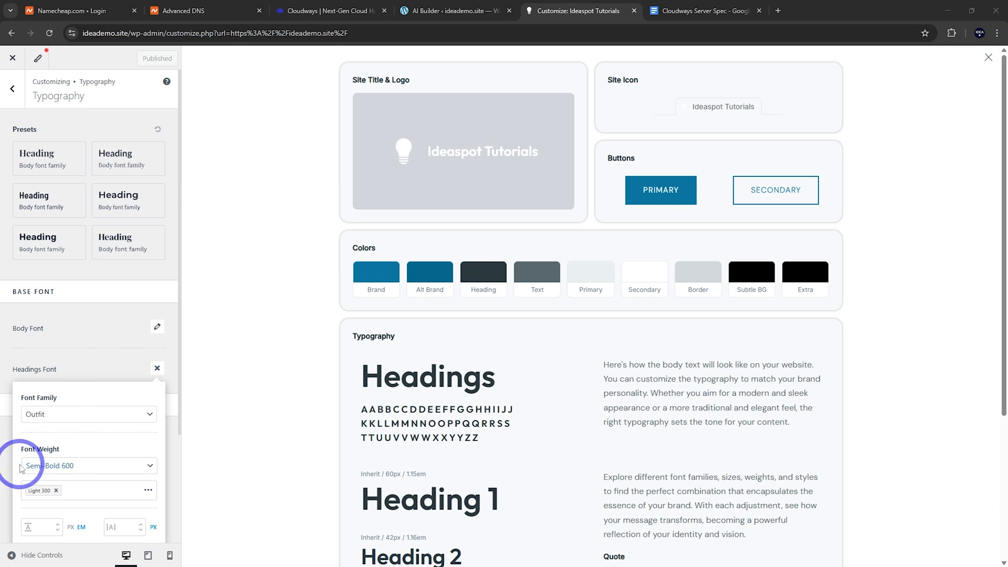
pyautogui.click(147, 468)
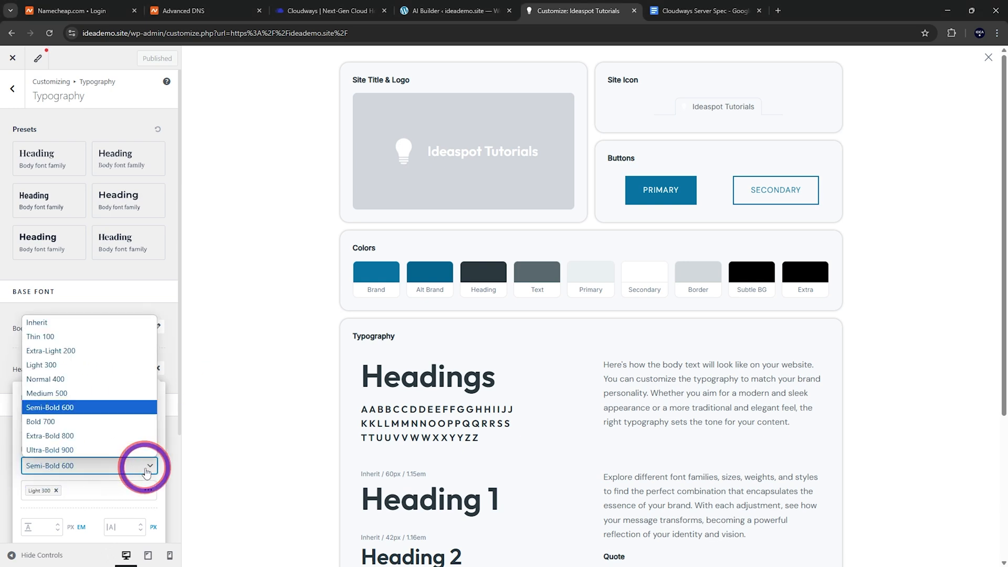
pyautogui.click(58, 421)
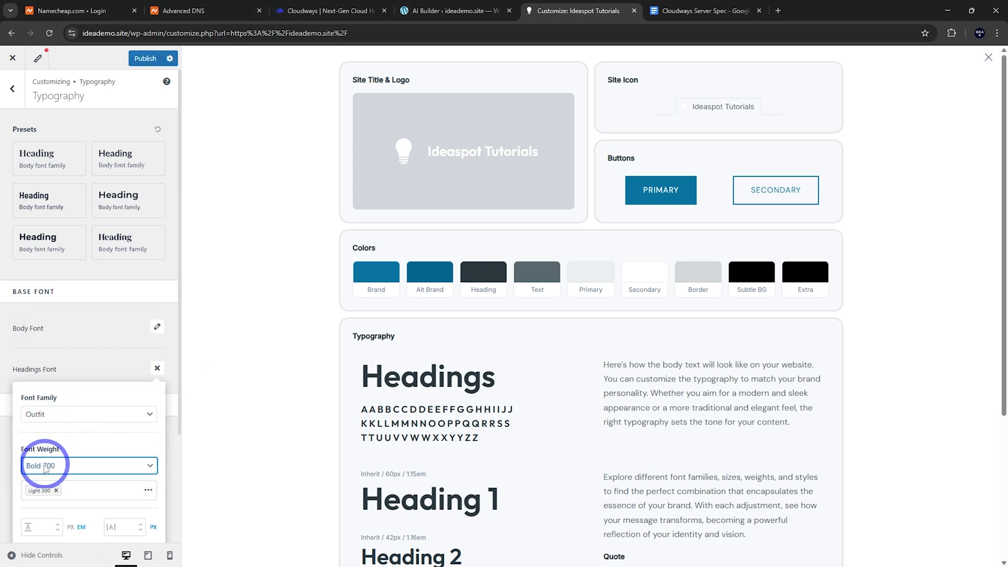
pyautogui.click(150, 61)
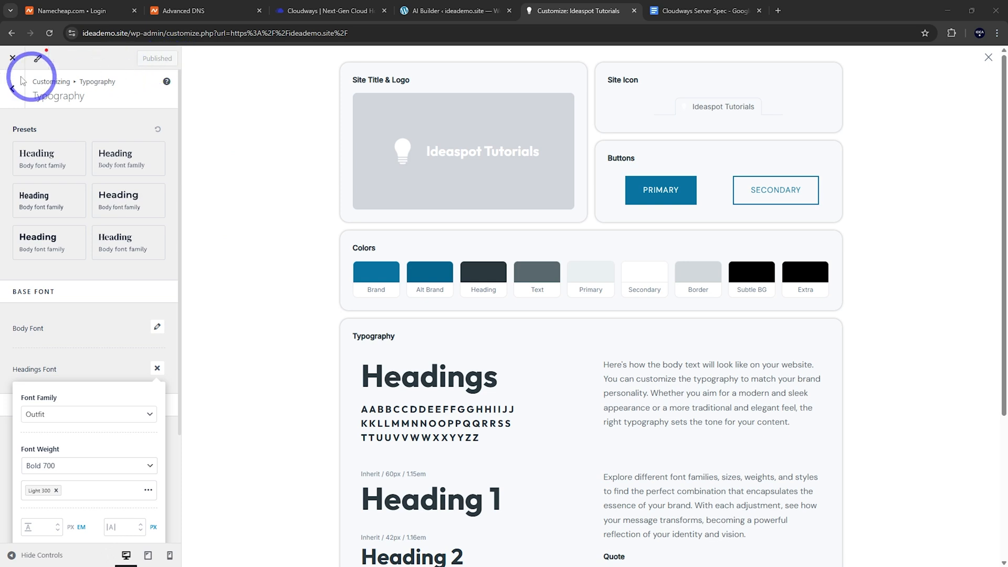
pyautogui.click(18, 59)
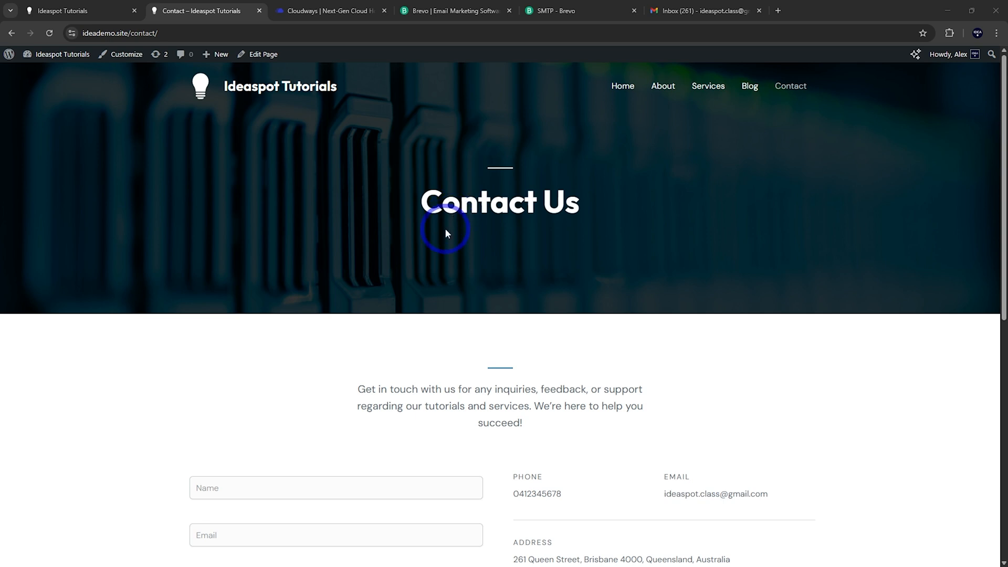
# Switch to Cloudways and set the Ideaspot Server's SMTP service to Your Own SMTP with Other as the provider
pyautogui.click(318, 13)
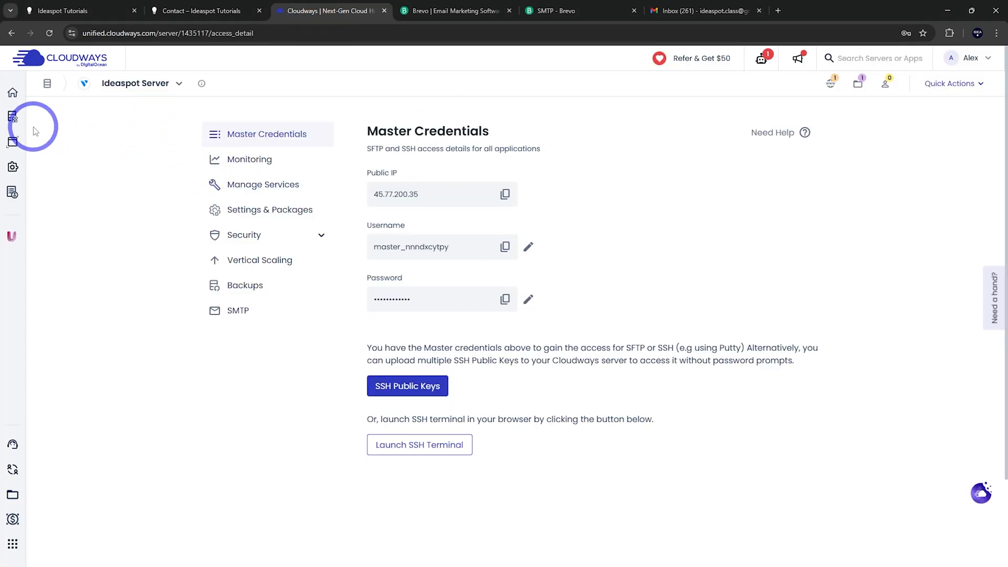
pyautogui.moveTo(17, 123)
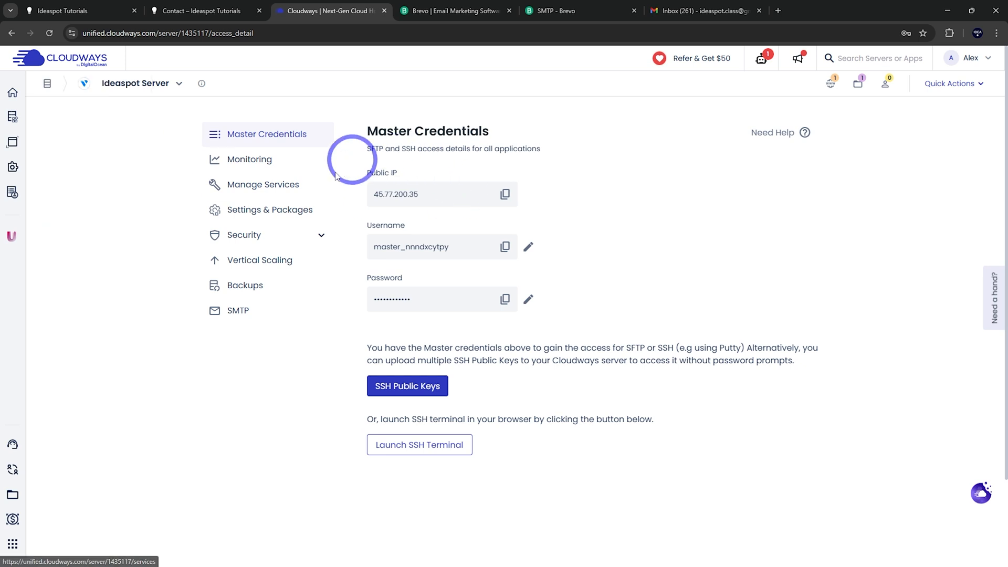
pyautogui.click(226, 320)
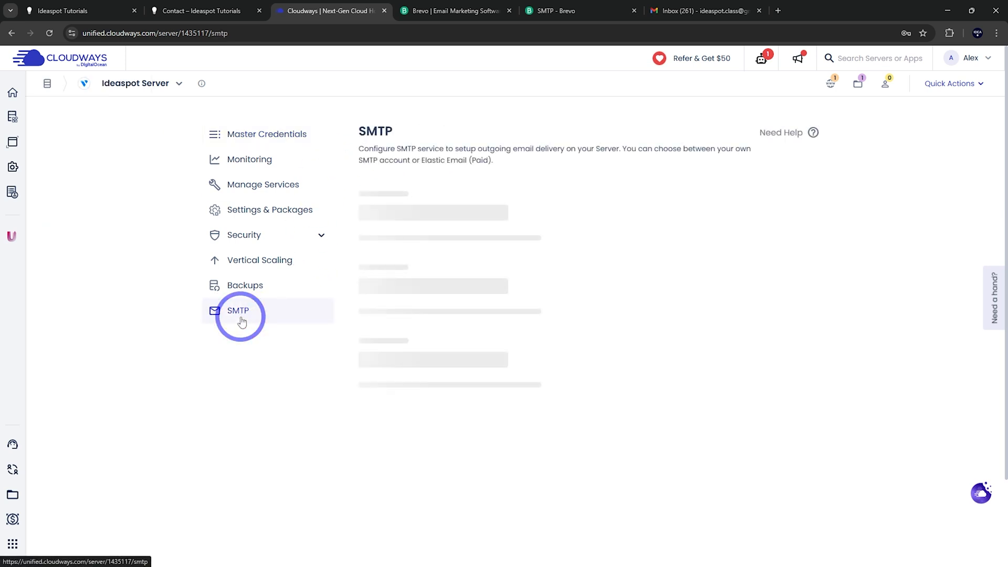
pyautogui.click(498, 202)
pyautogui.click(383, 248)
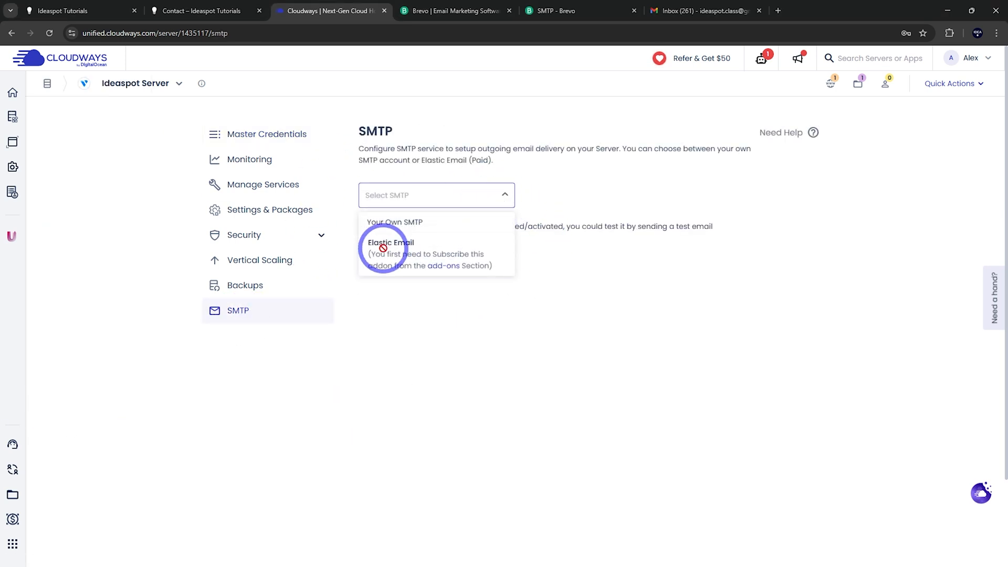
pyautogui.click(438, 269)
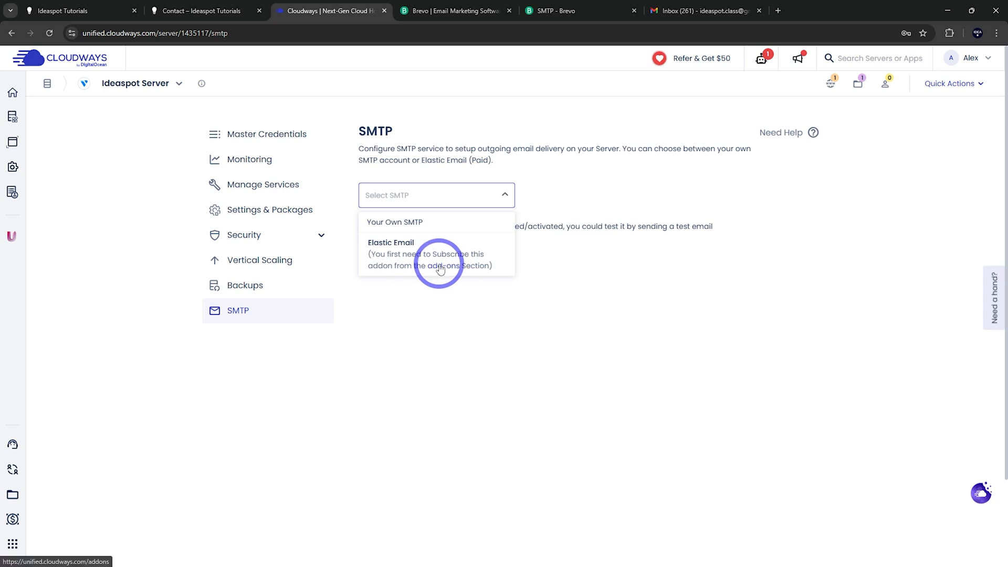
pyautogui.click(535, 271)
pyautogui.click(428, 204)
pyautogui.click(401, 230)
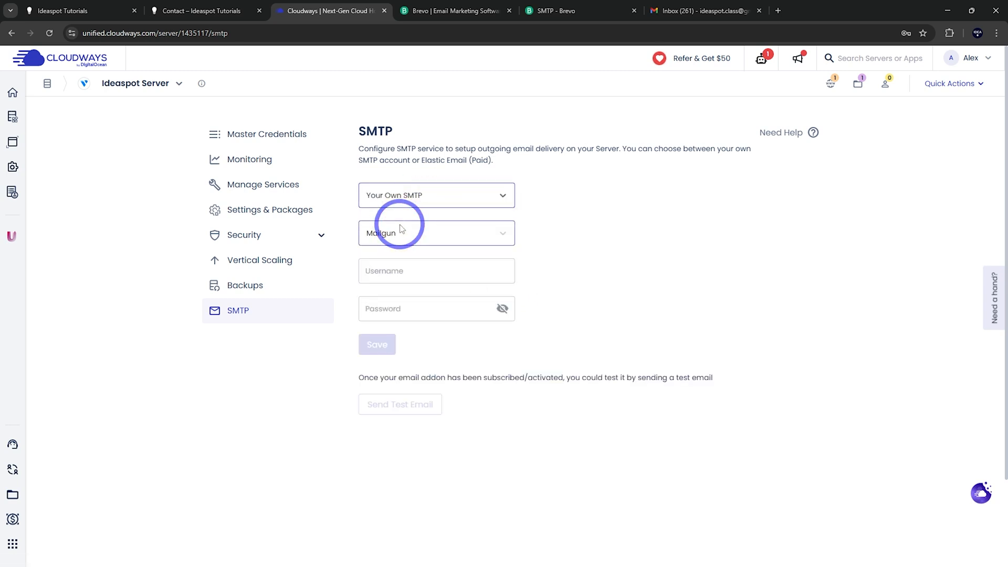
pyautogui.click(450, 243)
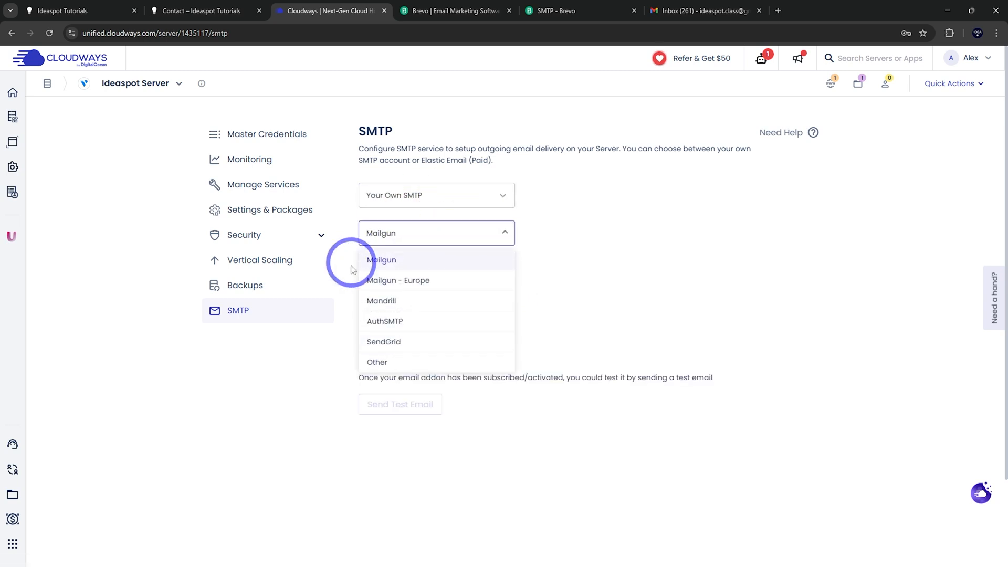
pyautogui.click(373, 360)
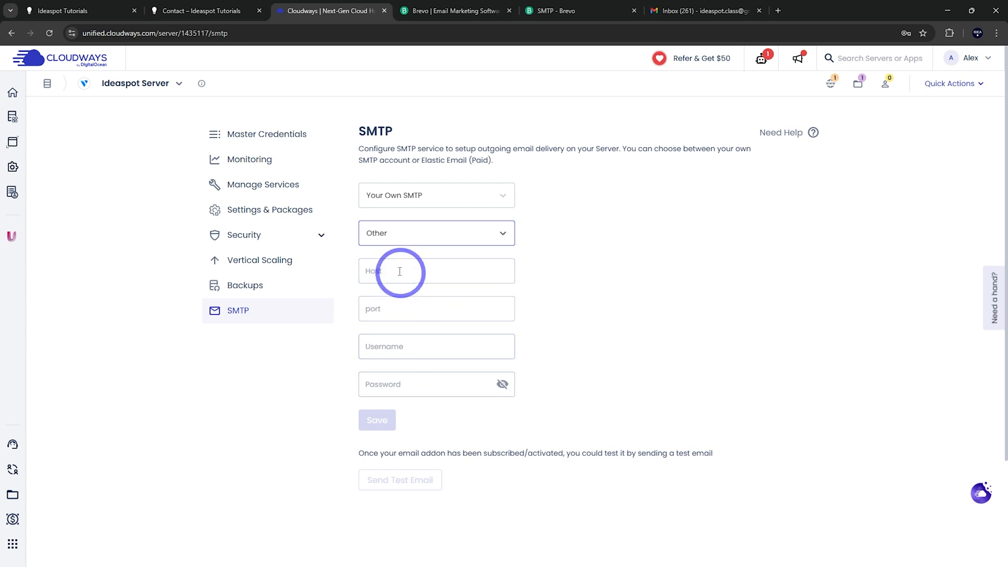
# Switch to Brevo and check the server, port and login in its SMTP & API settings
pyautogui.click(449, 11)
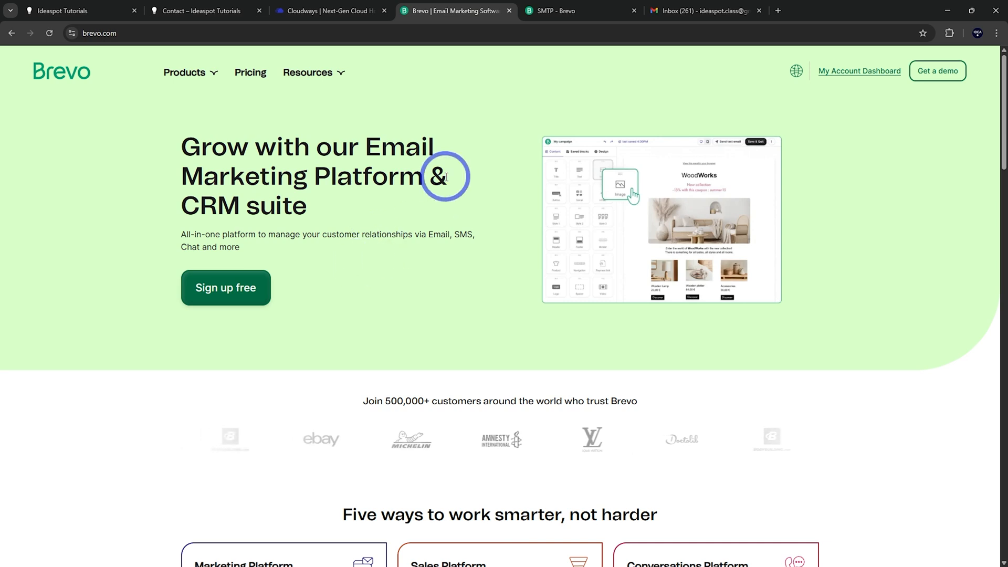
pyautogui.click(562, 15)
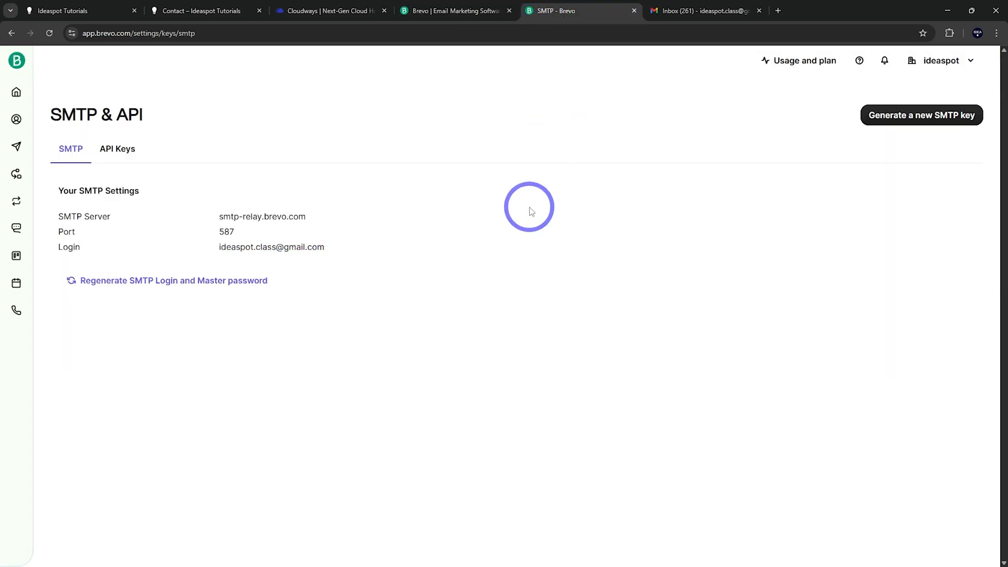
pyautogui.click(937, 60)
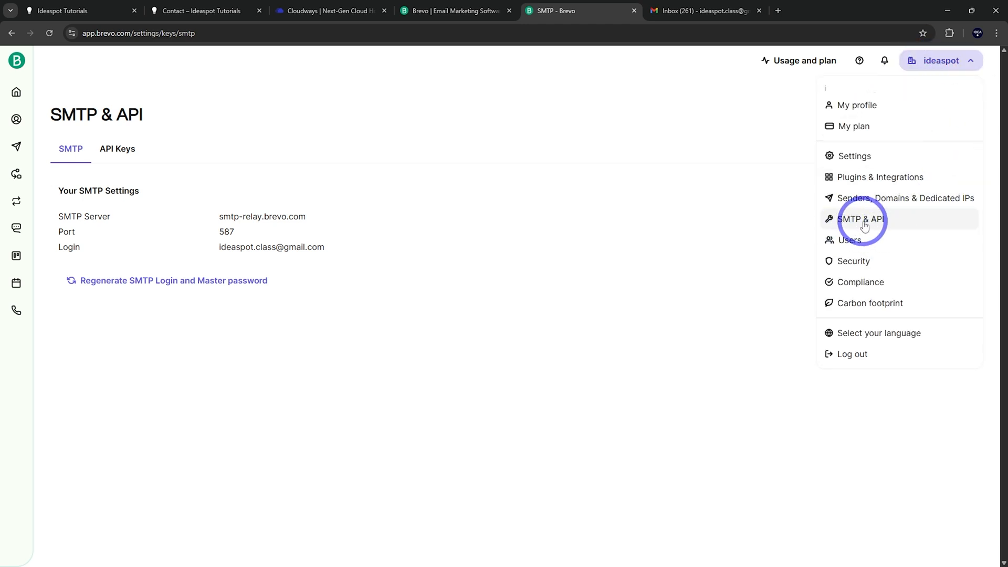
pyautogui.click(612, 283)
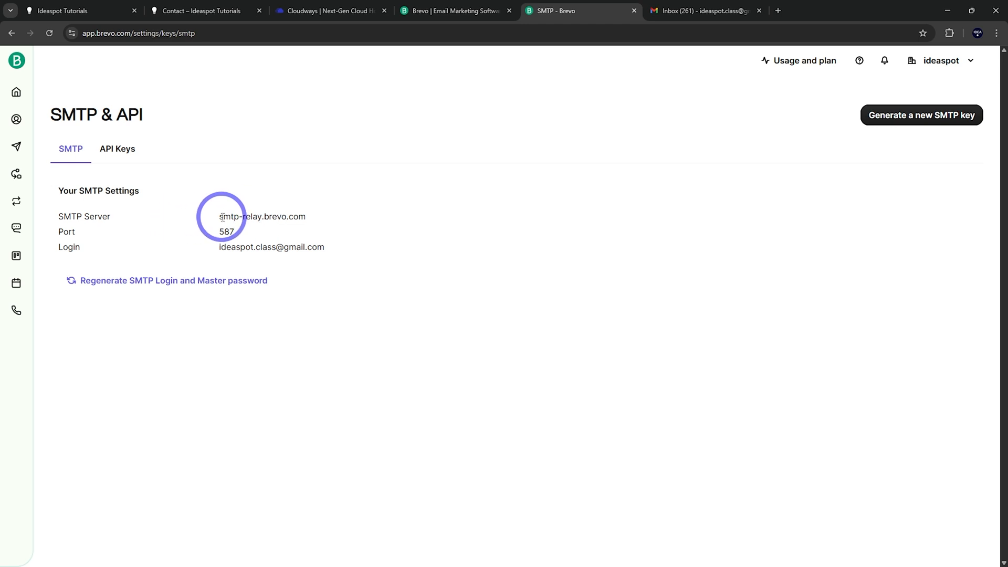
# Generate a new Brevo SMTP key named temp and copy the key
pyautogui.click(900, 116)
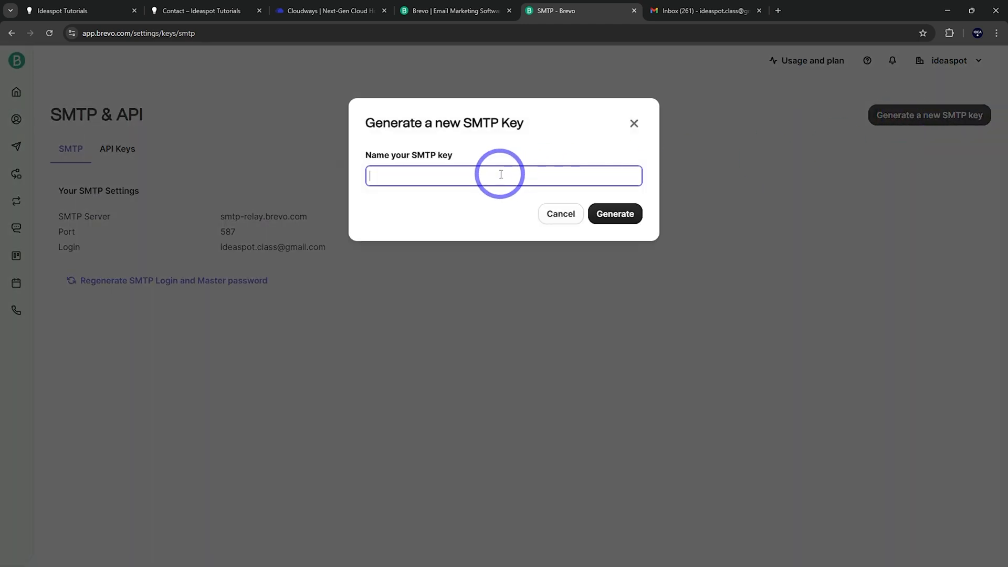
pyautogui.write('temp')
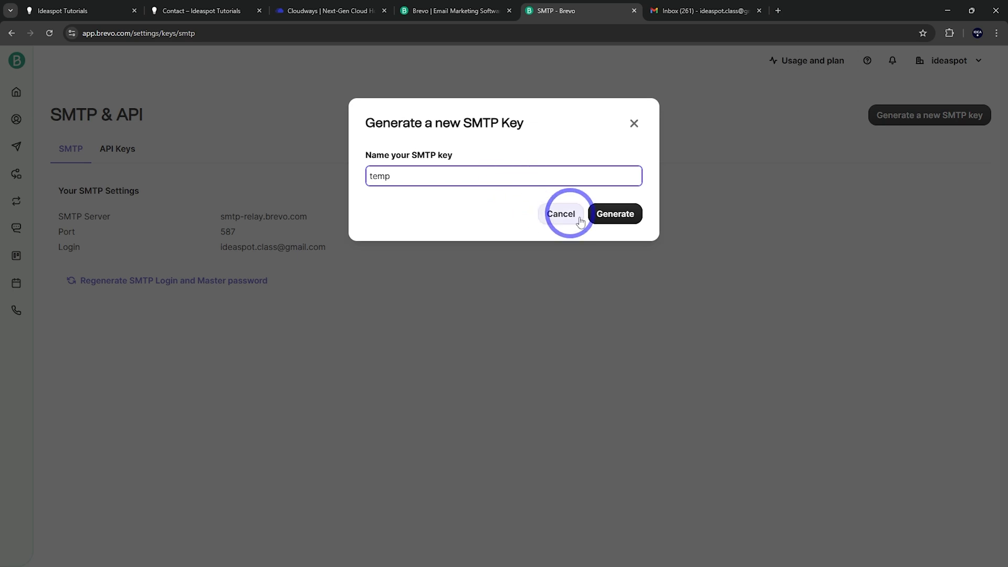
pyautogui.click(617, 216)
pyautogui.click(633, 208)
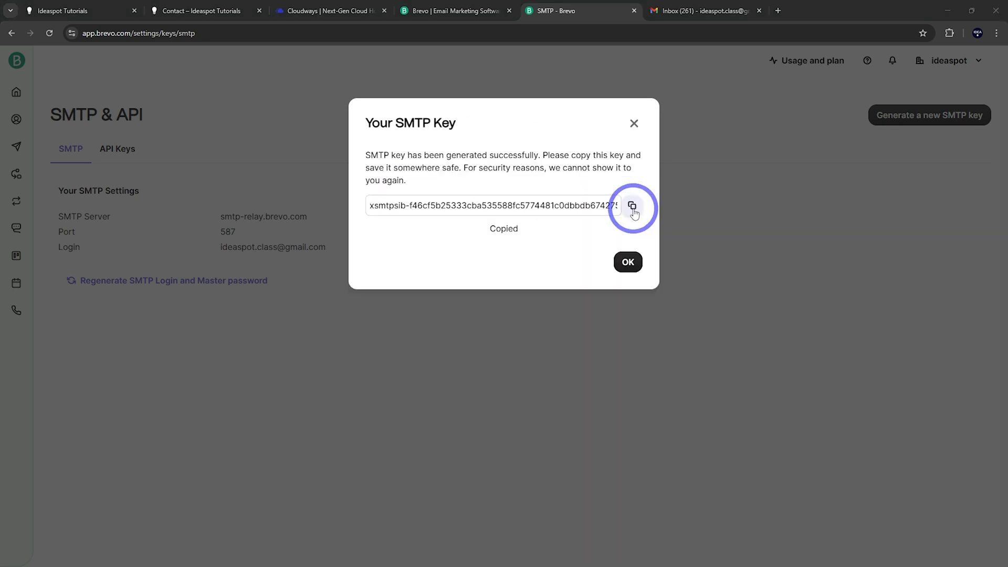
# In Cloudways, set the SMTP host to smtp-relay.brevo.com, port to 587, username to the Brevo login and password to the SMTP key
pyautogui.click(336, 10)
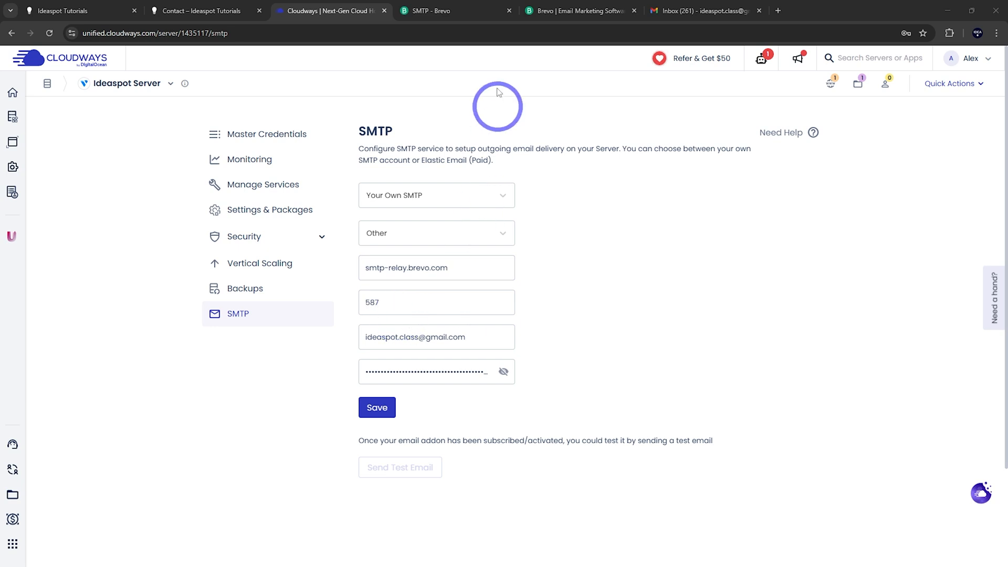
pyautogui.click(463, 10)
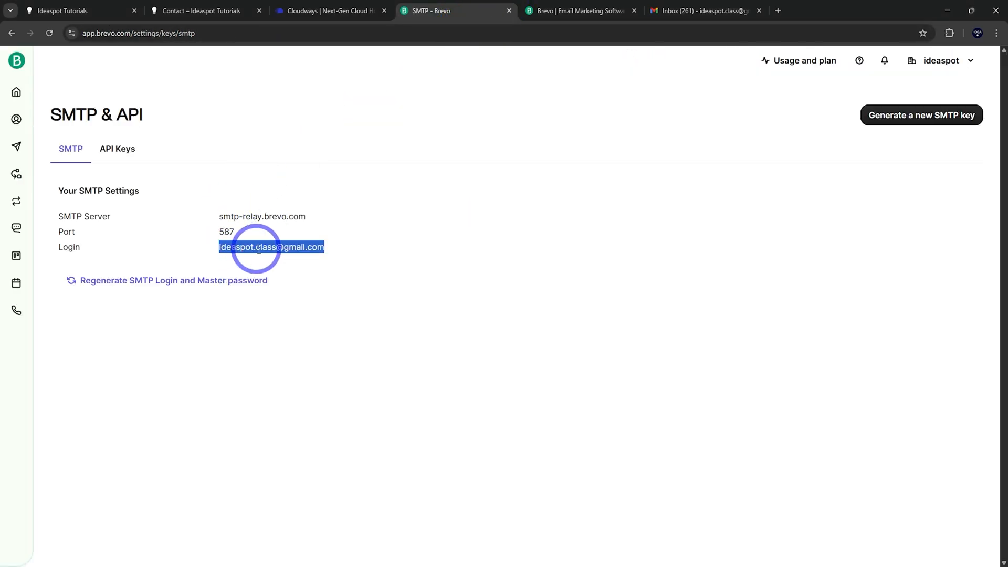
pyautogui.click(311, 11)
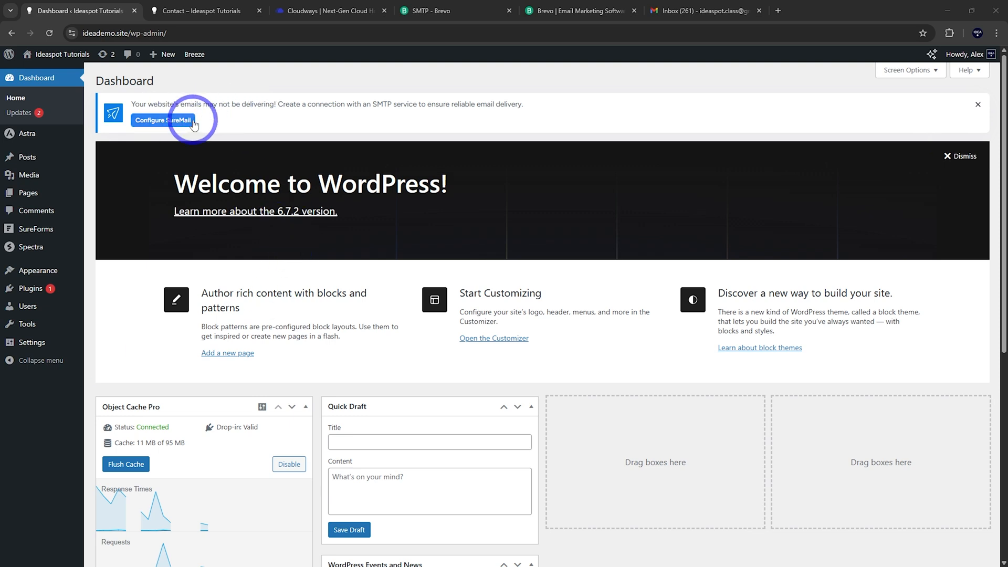
# Open the site's installed plugins in the WordPress admin and deactivate SureMail
pyautogui.moveTo(32, 289)
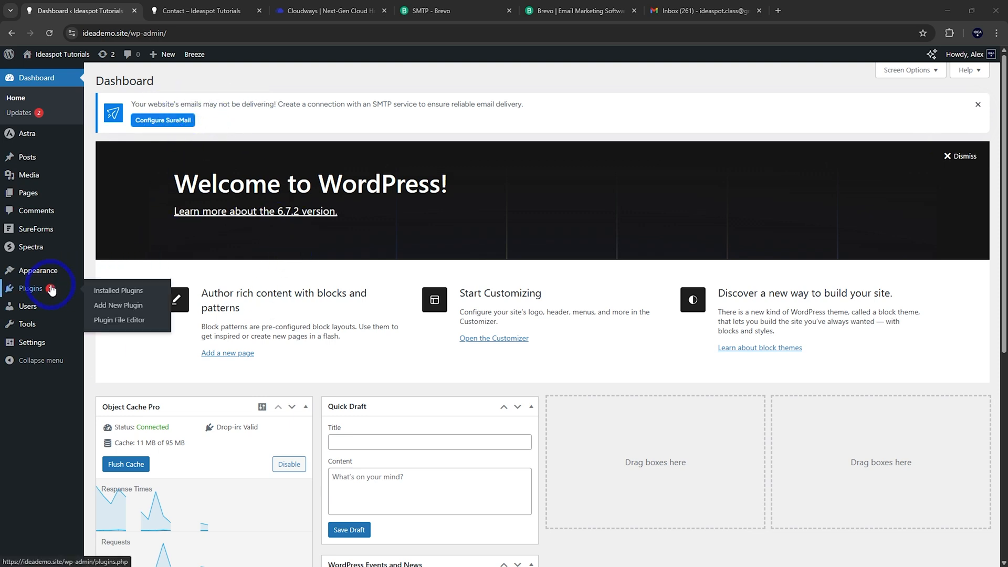
pyautogui.click(117, 292)
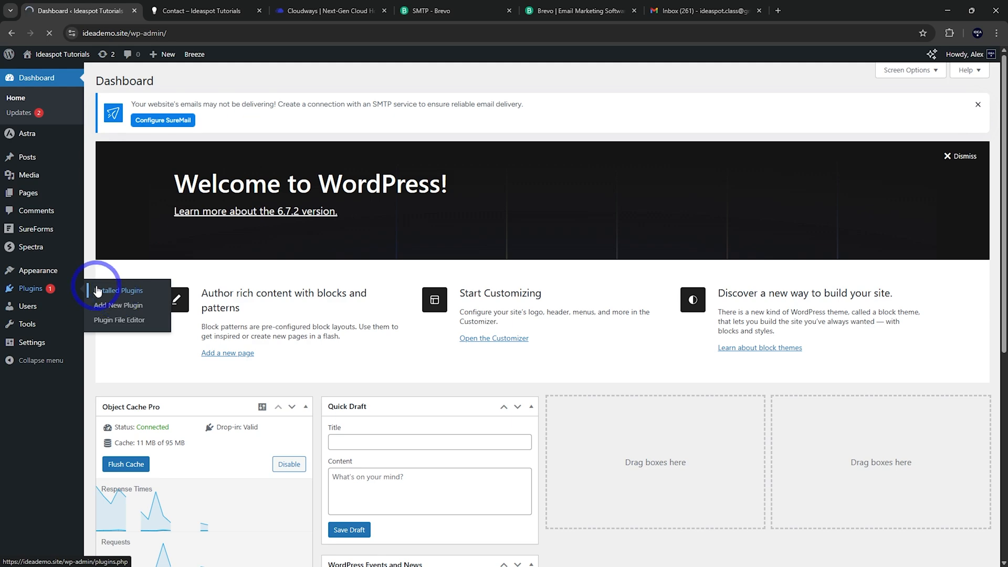
pyautogui.scroll(-3, 225, 477)
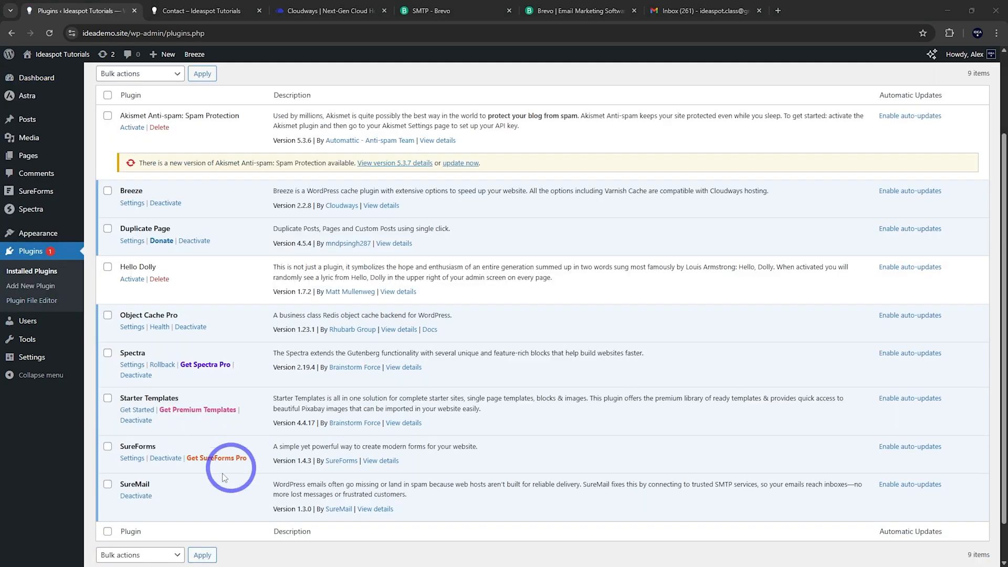
pyautogui.click(135, 496)
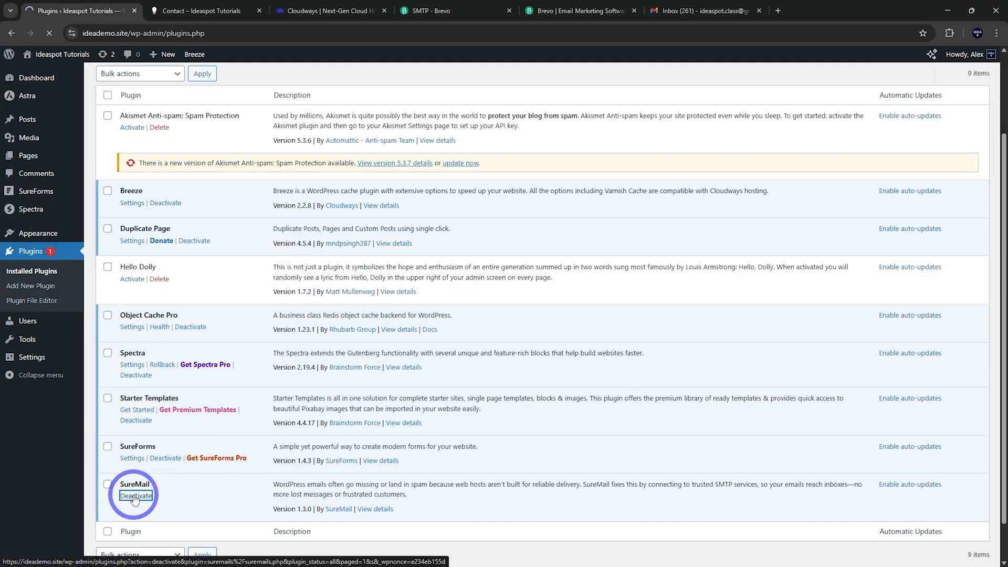
# Select the inactive Akismet Anti-spam, Hello Dolly and SureMail plugins and choose the Delete bulk action
pyautogui.scroll(-5, 131, 441)
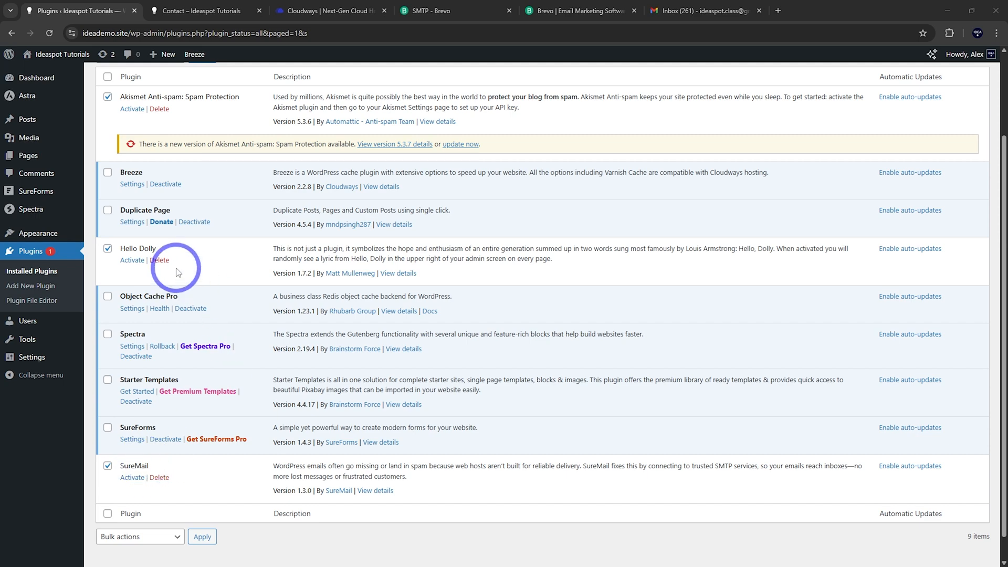
pyautogui.scroll(1, 254, 150)
pyautogui.scroll(2, 254, 151)
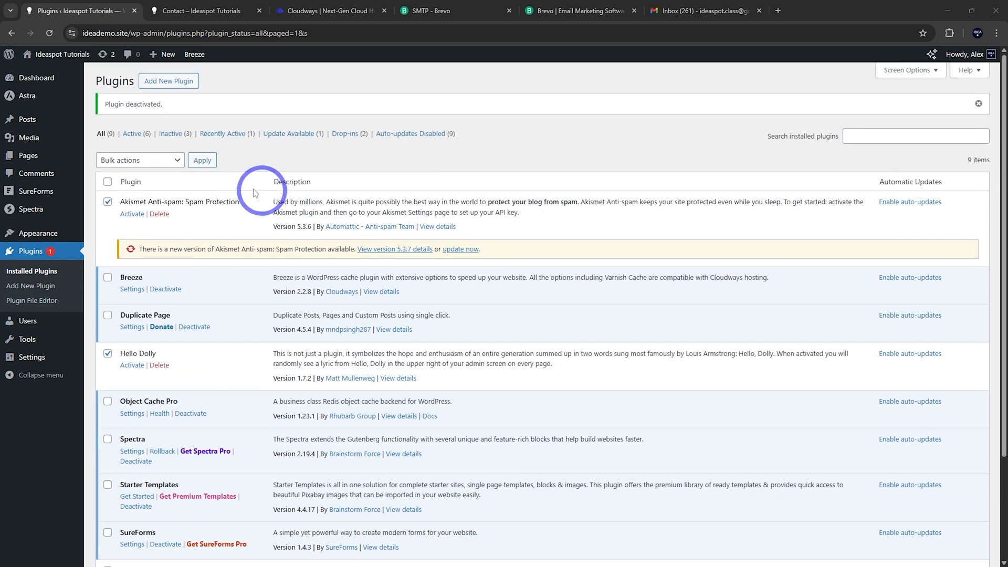
pyautogui.click(138, 161)
pyautogui.click(133, 218)
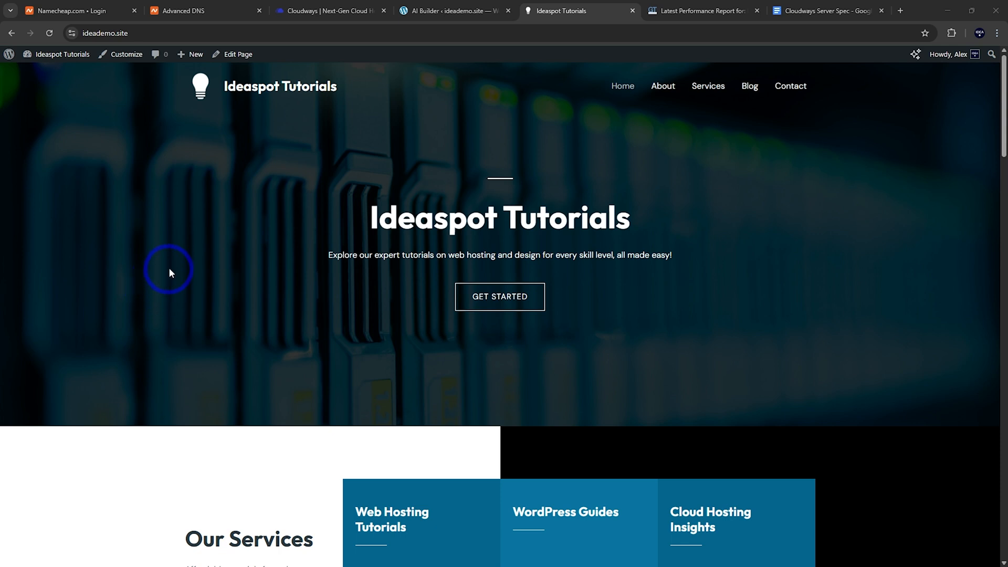
# Review the GTmetrix performance report for ideademo.site and the Cloudflare Enterprise page of Ideaspot Demo Site in Cloudways
pyautogui.click(688, 14)
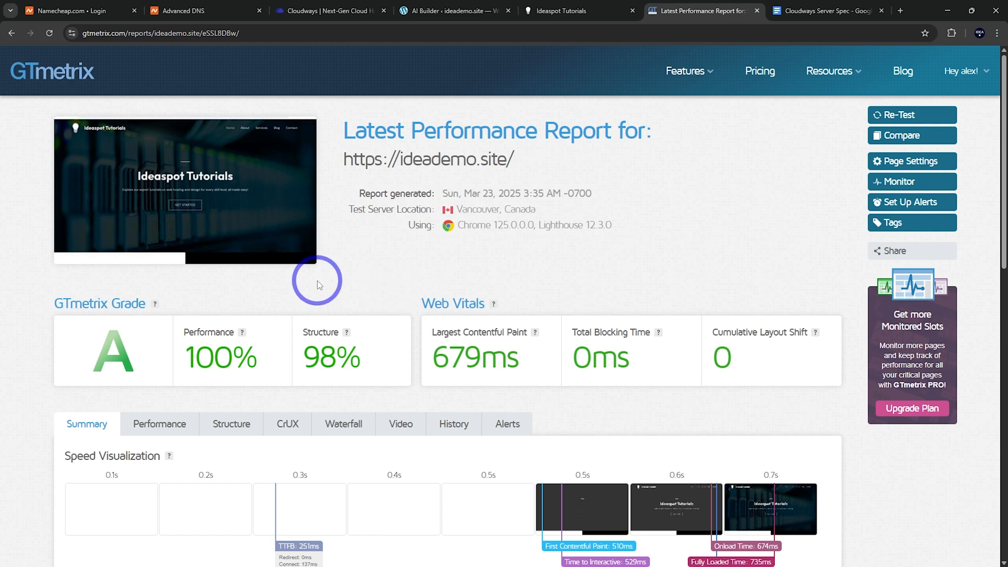
pyautogui.click(558, 14)
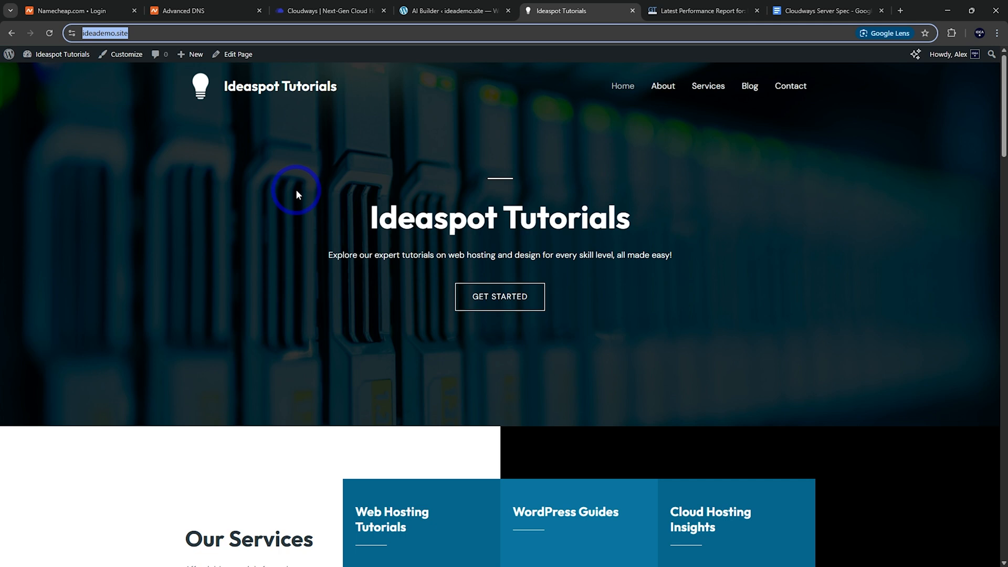
pyautogui.click(323, 221)
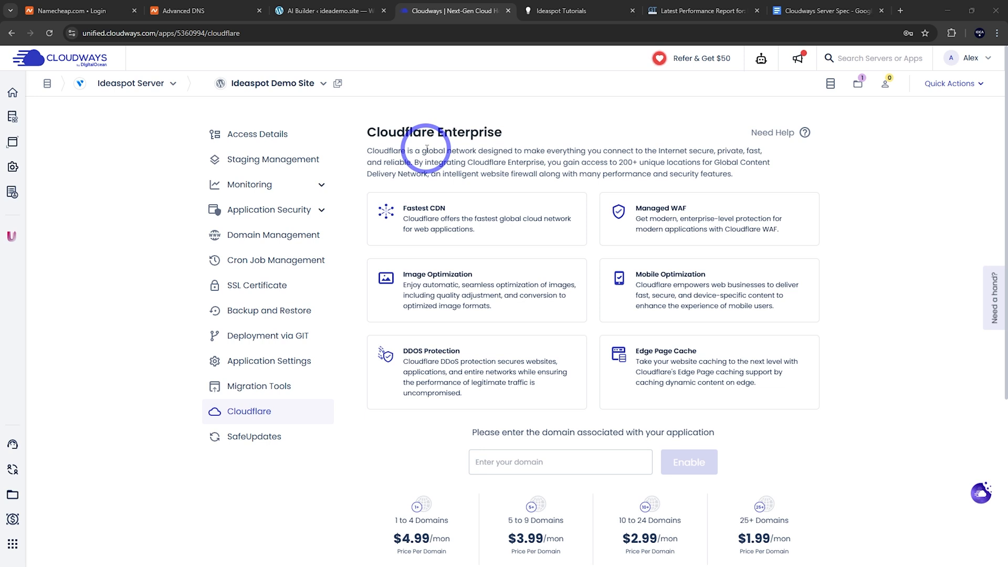
pyautogui.click(584, 12)
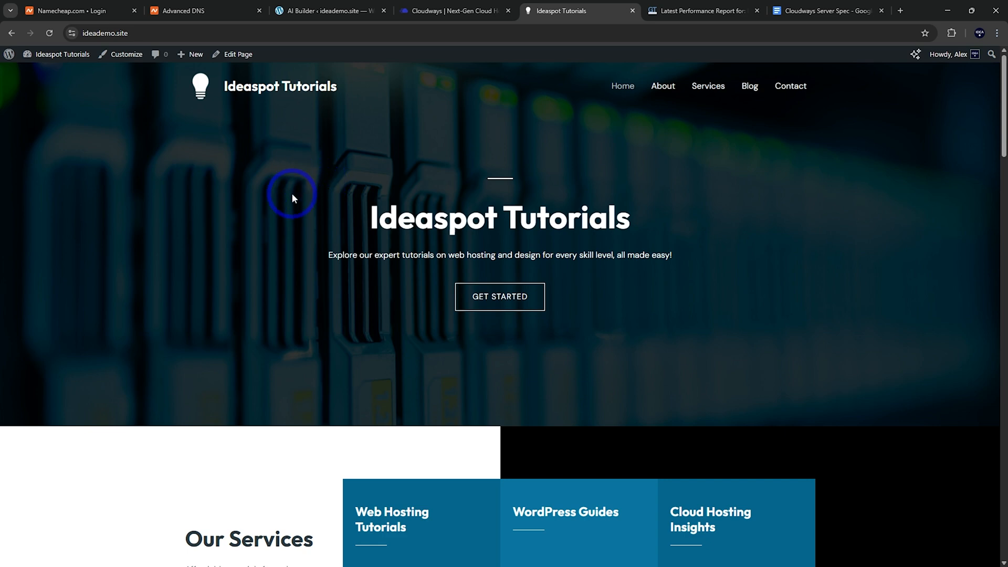
pyautogui.scroll(-3, 265, 218)
pyautogui.scroll(3, 266, 218)
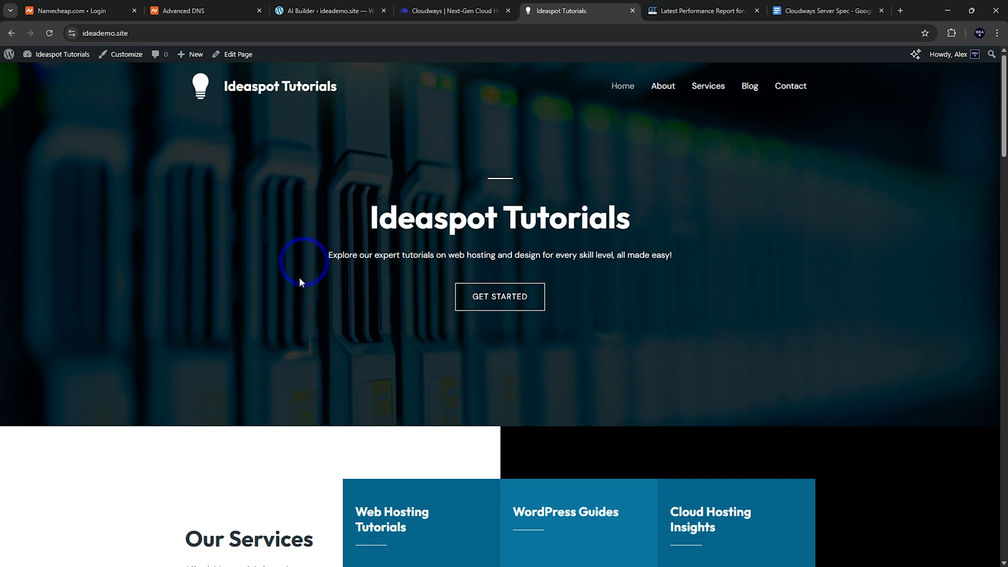
pyautogui.scroll(-3, 288, 310)
pyautogui.scroll(3, 289, 311)
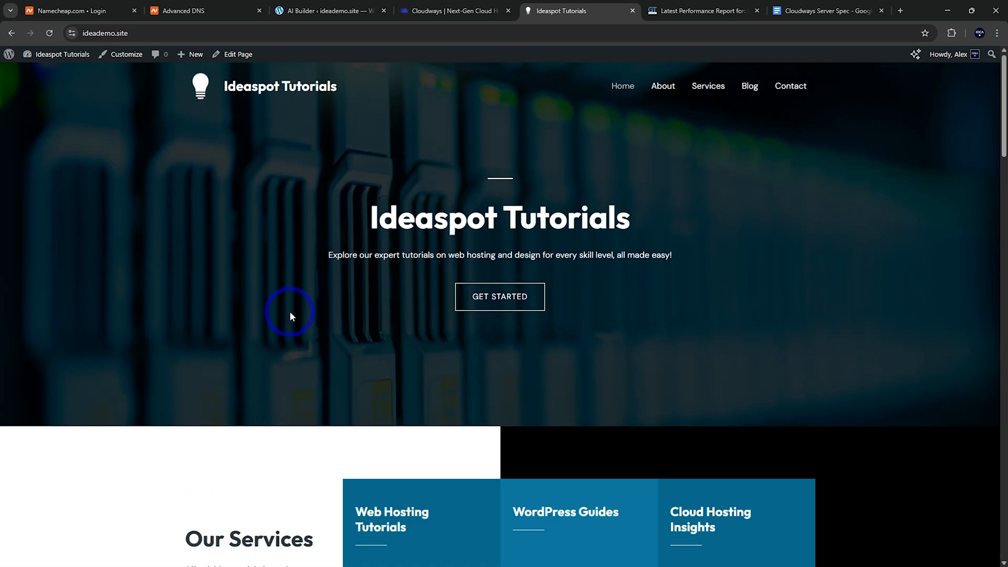
pyautogui.scroll(-4, 288, 313)
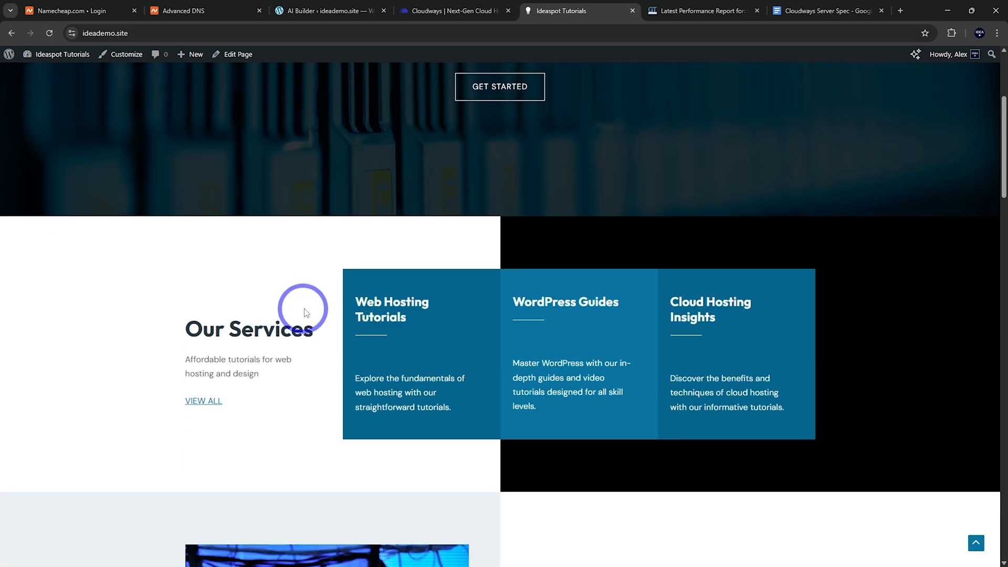
pyautogui.scroll(4, 312, 303)
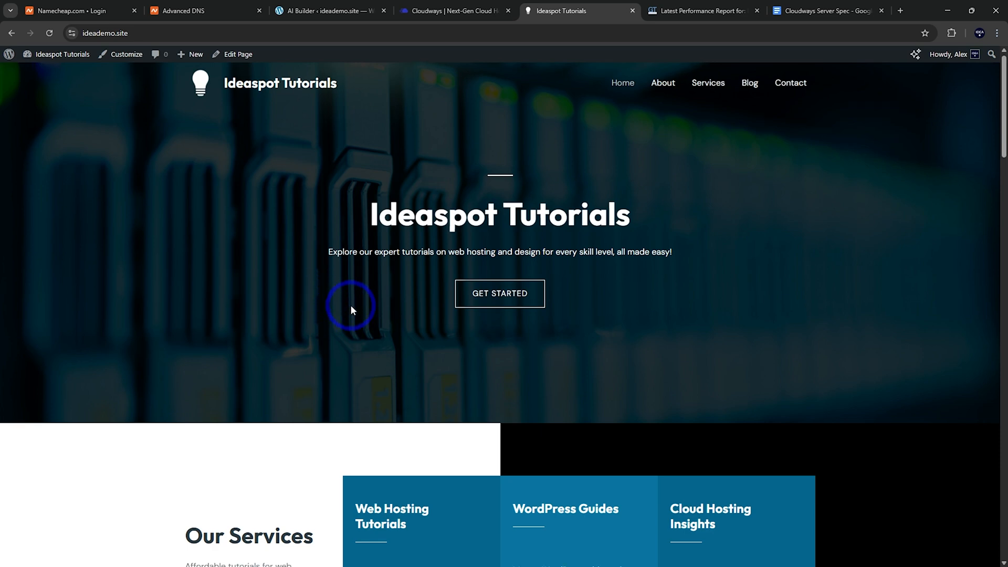
pyautogui.scroll(-4, 351, 304)
pyautogui.scroll(4, 363, 310)
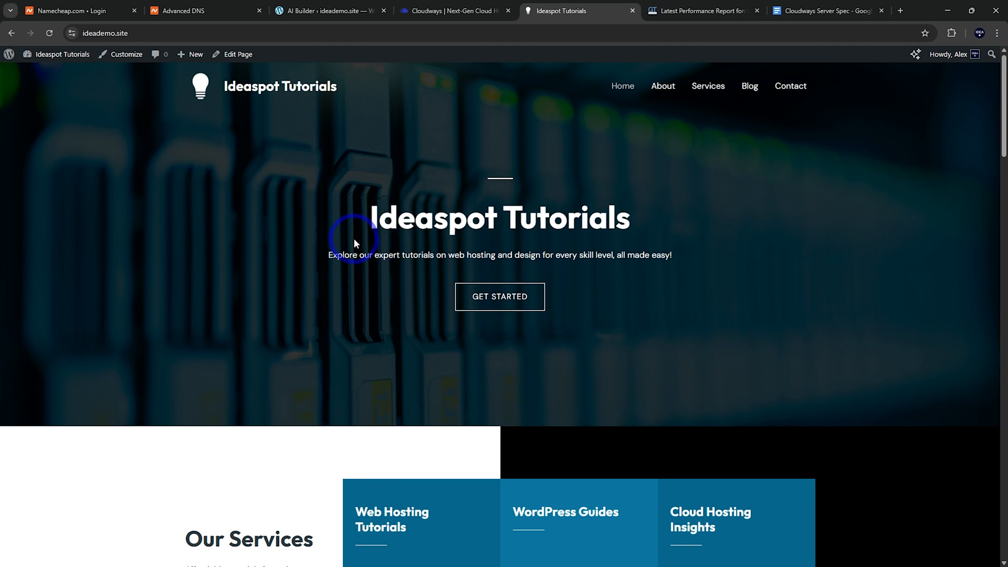